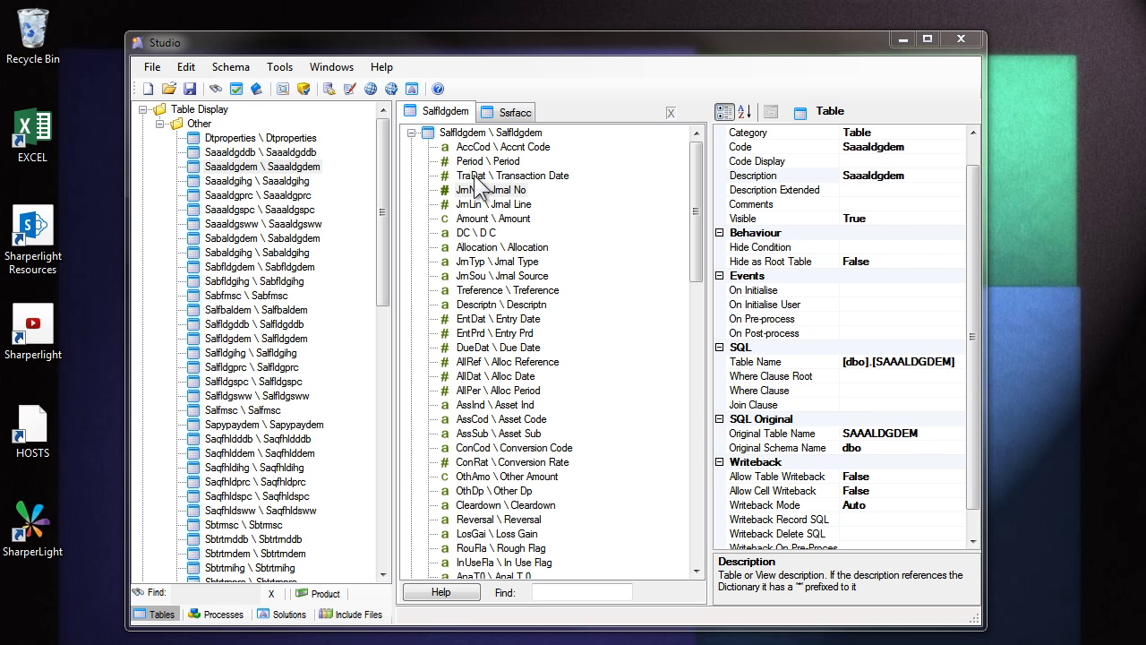
Copy the word Accnt from the AccCod field's description and enter it as the search text in Studio Search
click(504, 148)
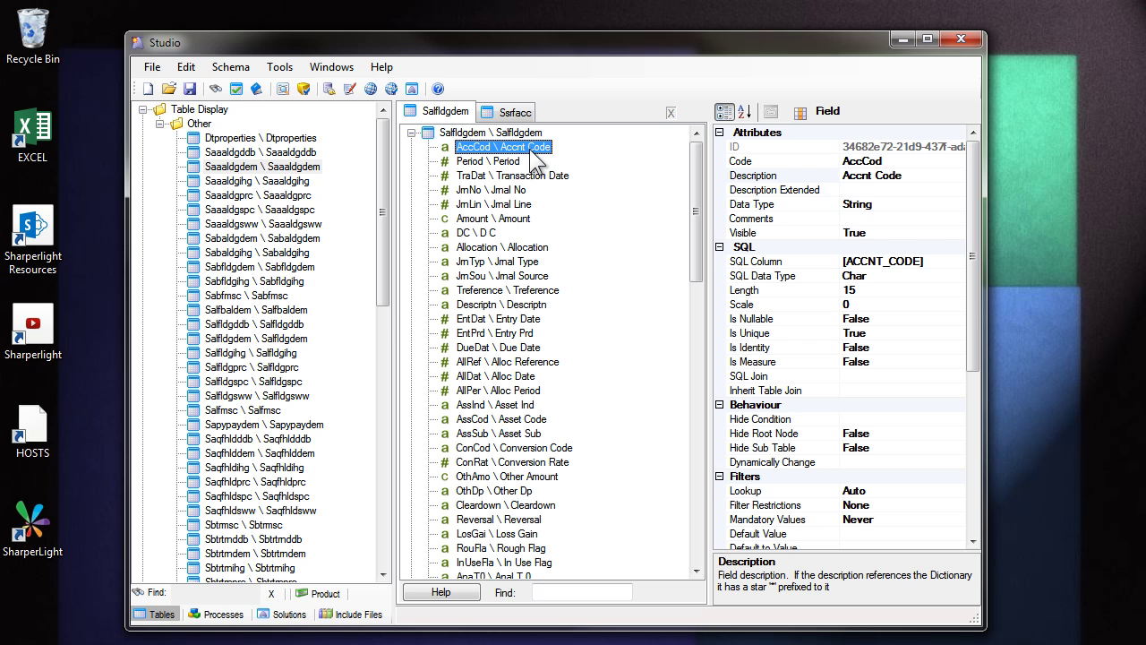
double_click(850, 178)
key(ctrl+c)
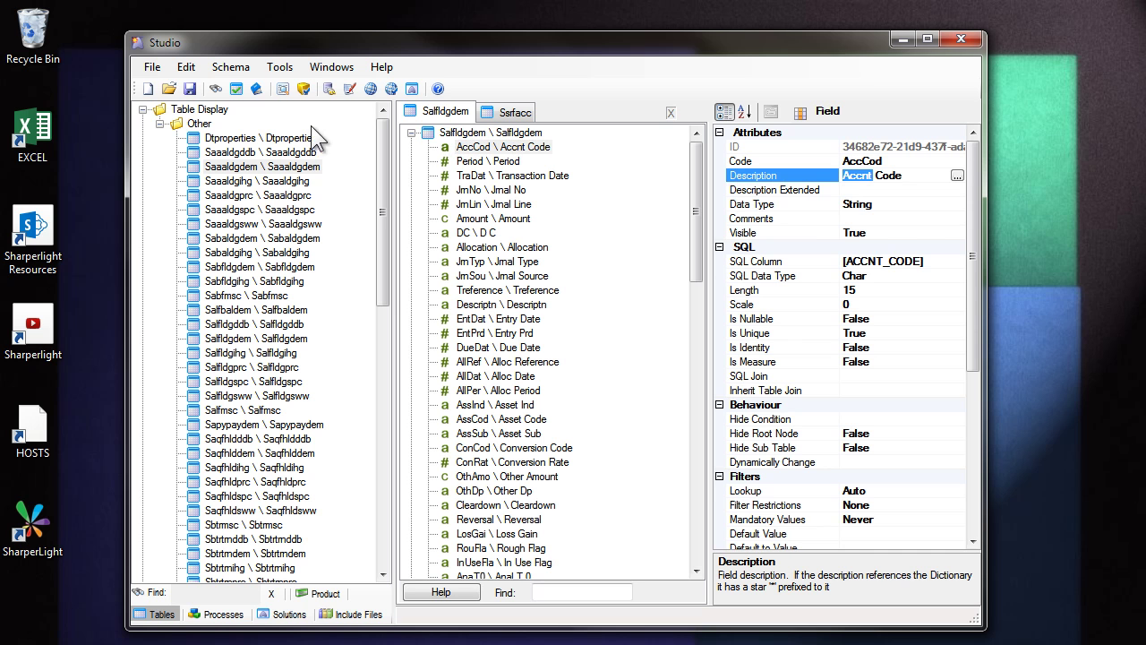
click(214, 90)
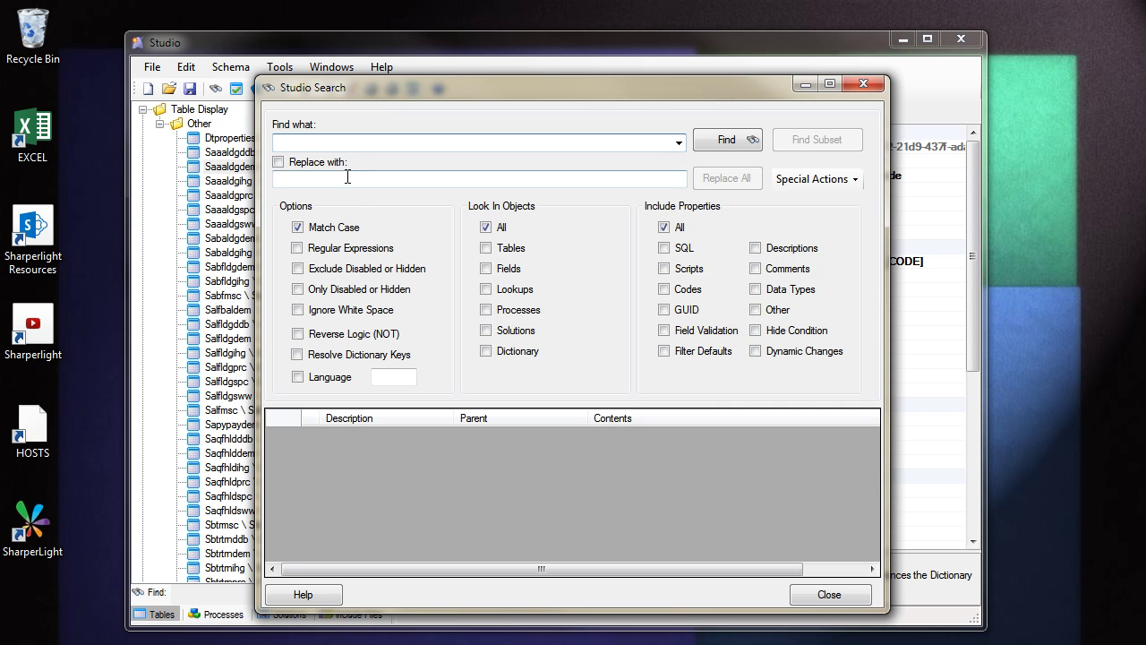
key(ctrl+v)
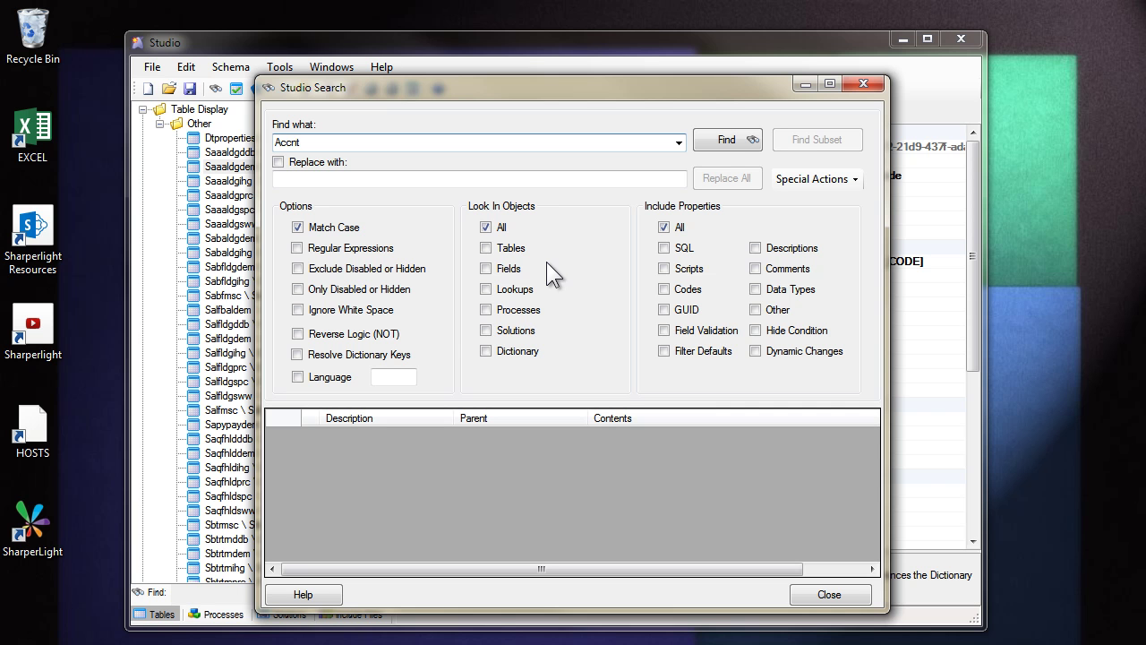
Run the search on field objects only, limited to their descriptions, and look through the matching entries
click(487, 267)
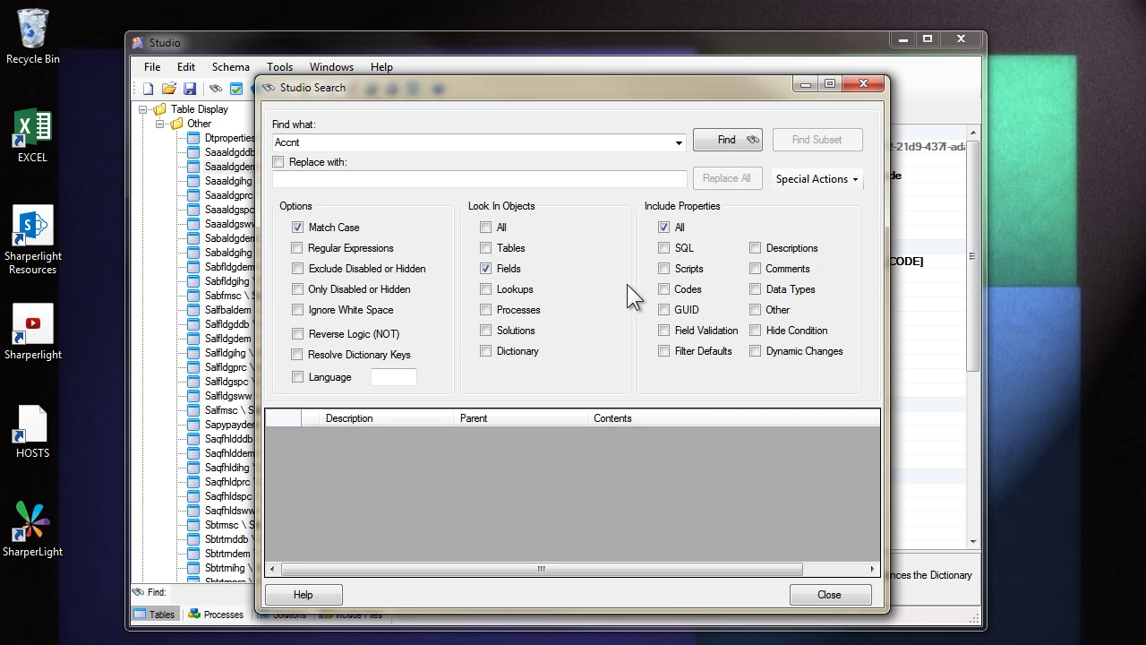
click(756, 249)
click(724, 143)
scroll(860, 528, down, 7)
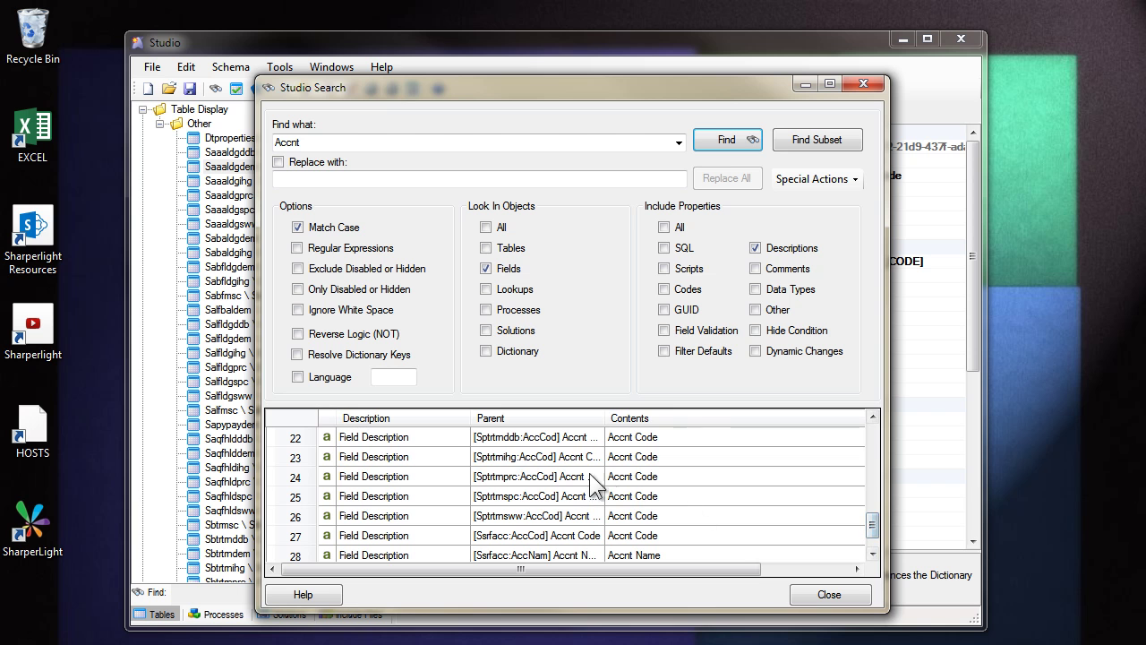
click(549, 463)
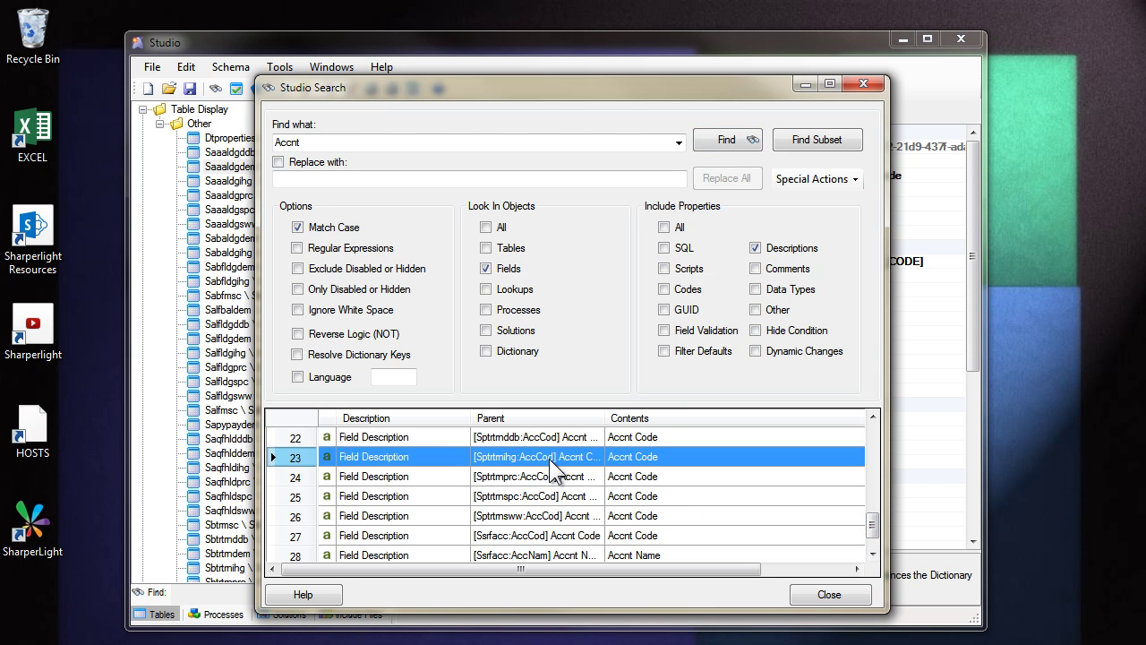
scroll(549, 458, down, 1)
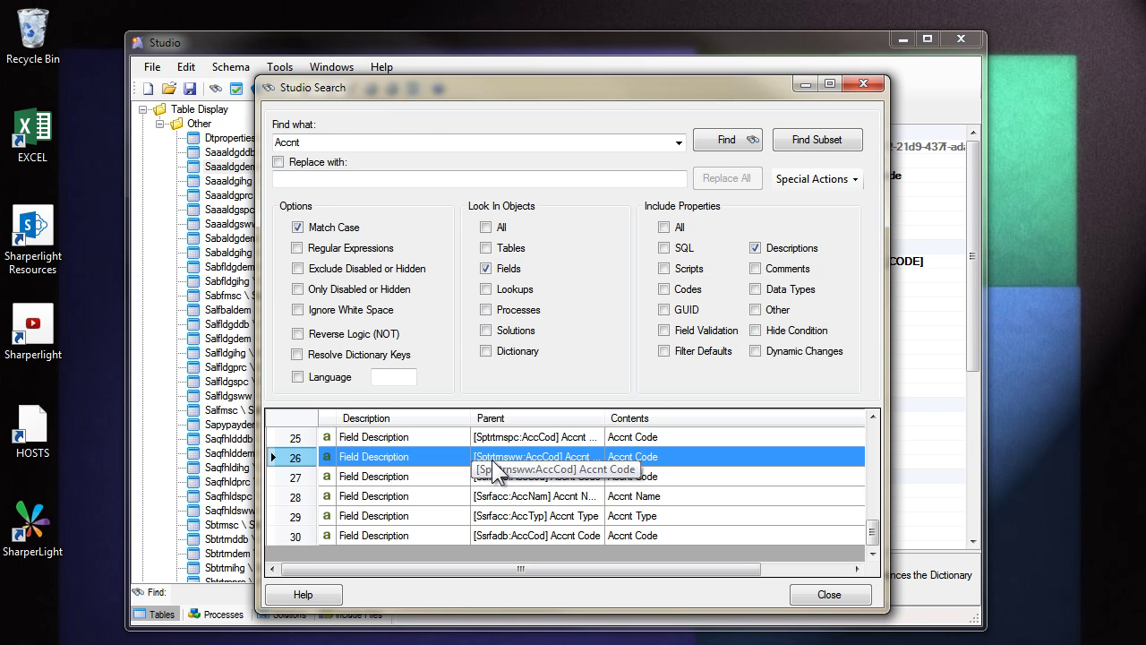
Replace every match with Account and close the search
click(278, 162)
click(322, 179)
text(Account)
click(716, 175)
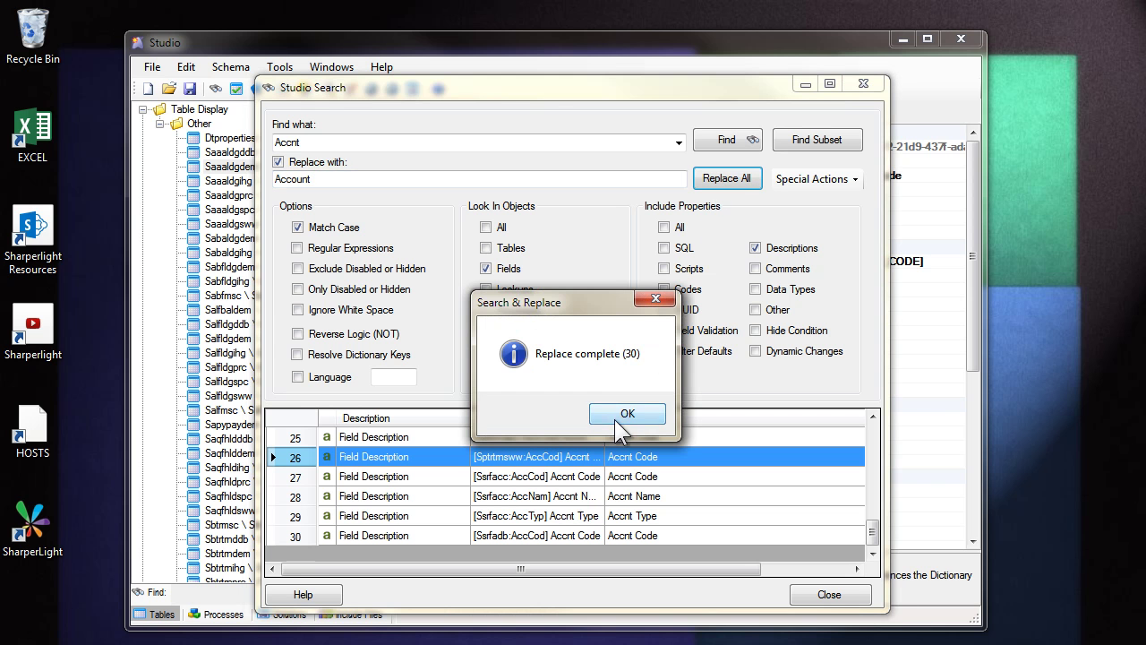
click(628, 416)
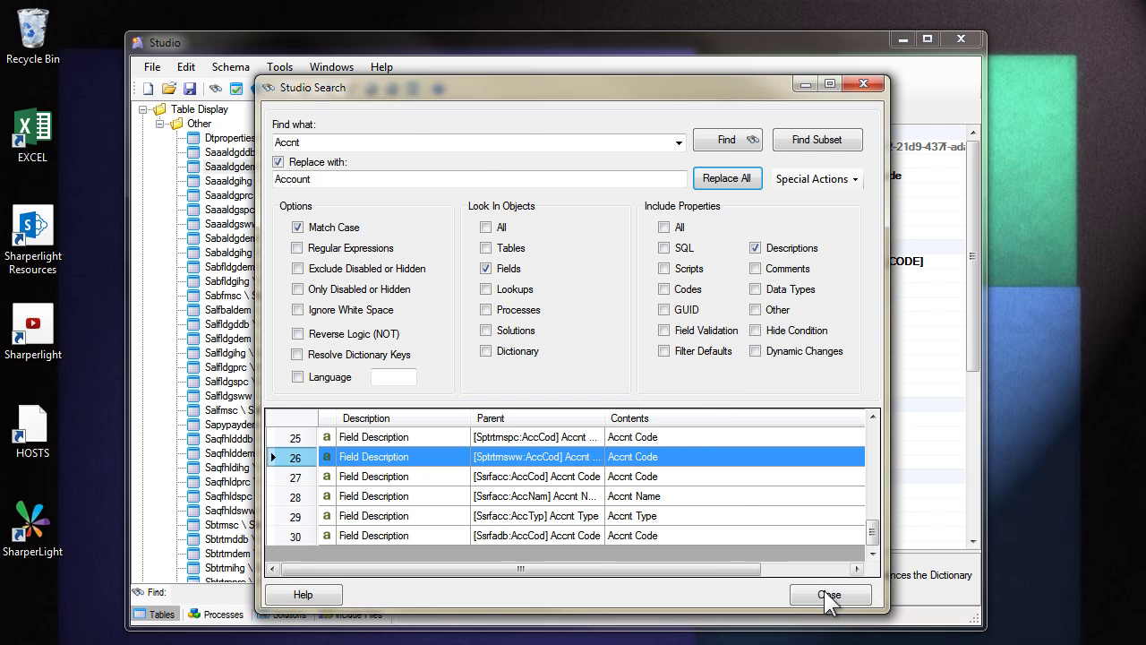
click(827, 594)
Refresh the Salfldgdem field list and select its AccCod field to check the description
click(511, 204)
right_click(512, 215)
click(568, 635)
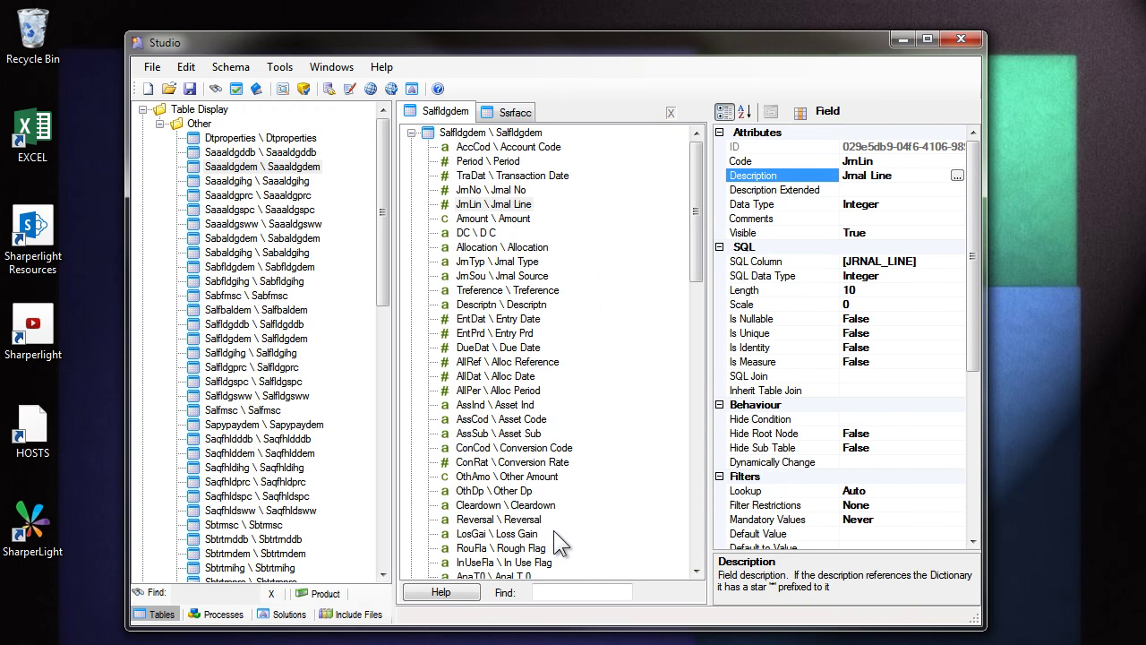
click(517, 146)
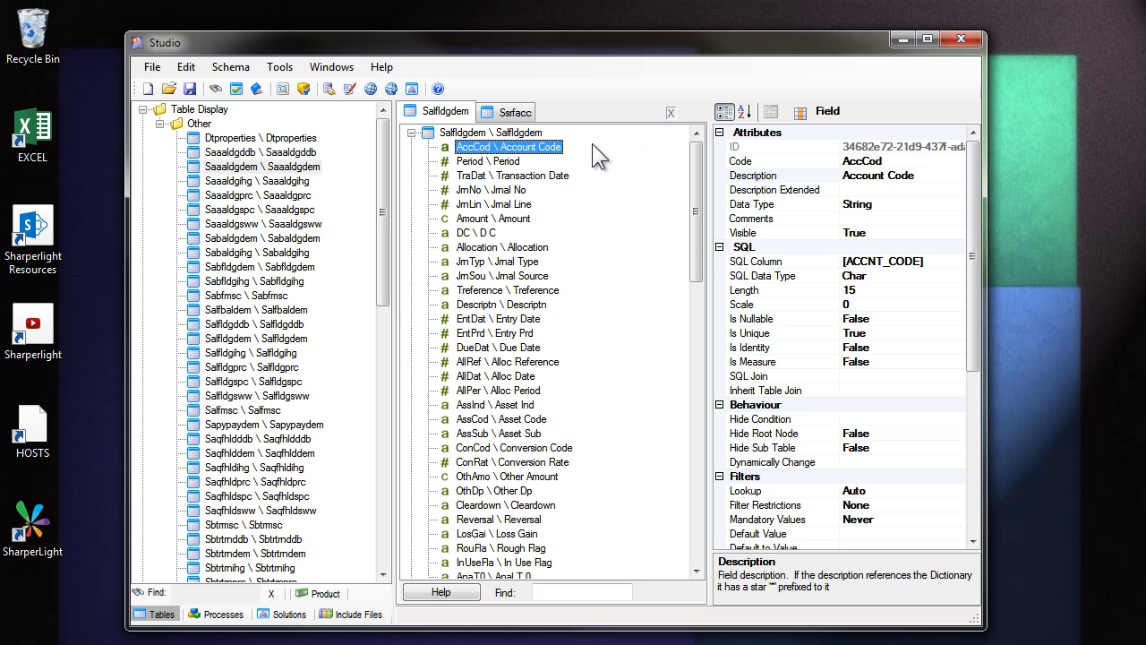
In the Studio options, customize table labels as {_Code} / {_Description} / {_SQL.Name} and enable customized field labels
click(279, 67)
click(327, 382)
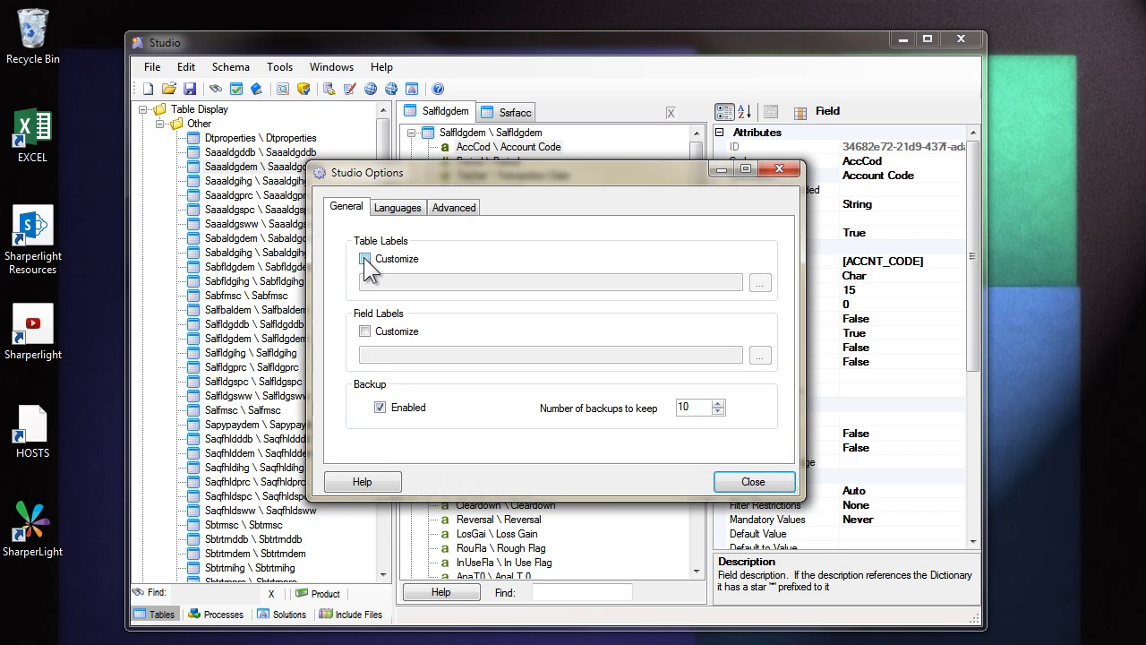
click(366, 260)
click(394, 283)
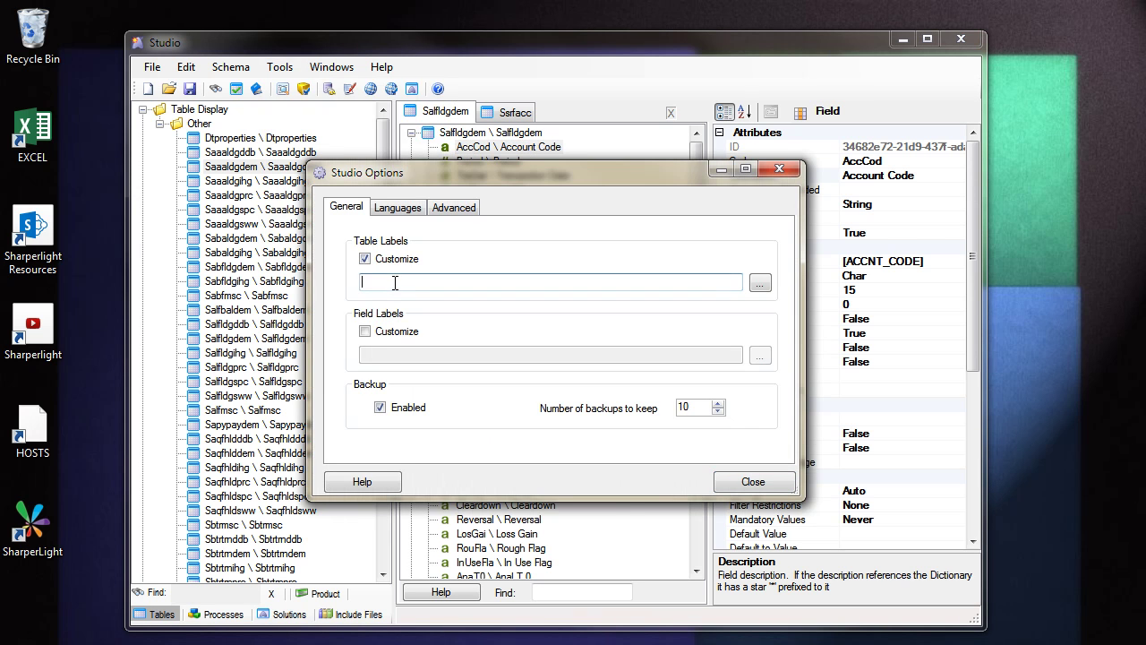
text({_Code} / {_Description} / {_SQL.Name})
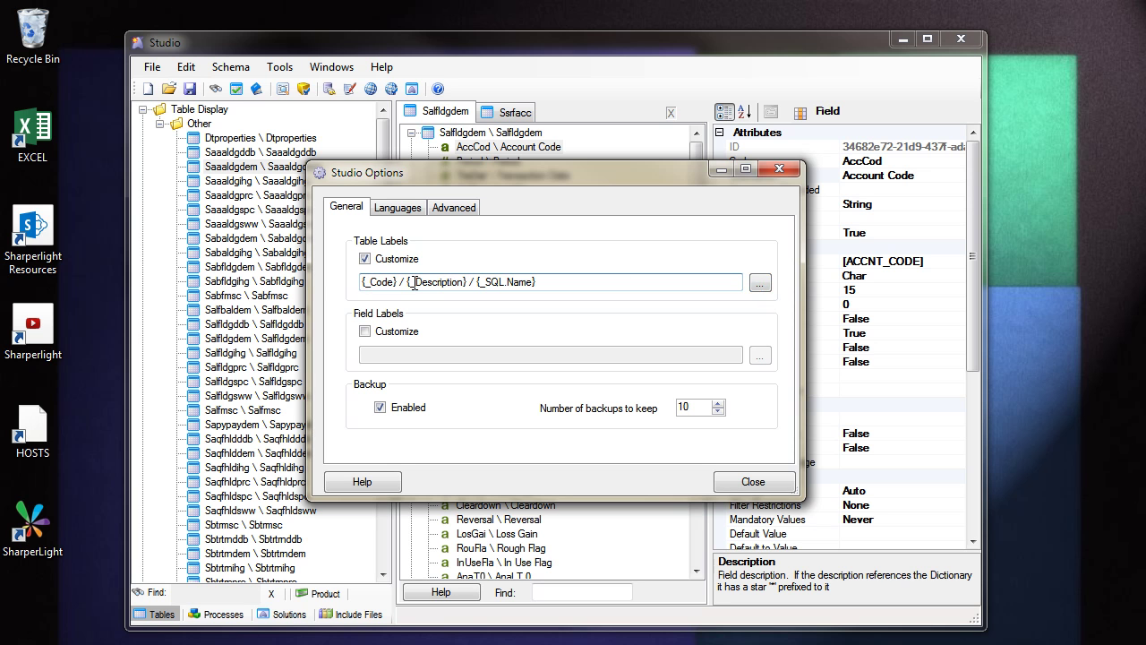
click(513, 281)
click(378, 329)
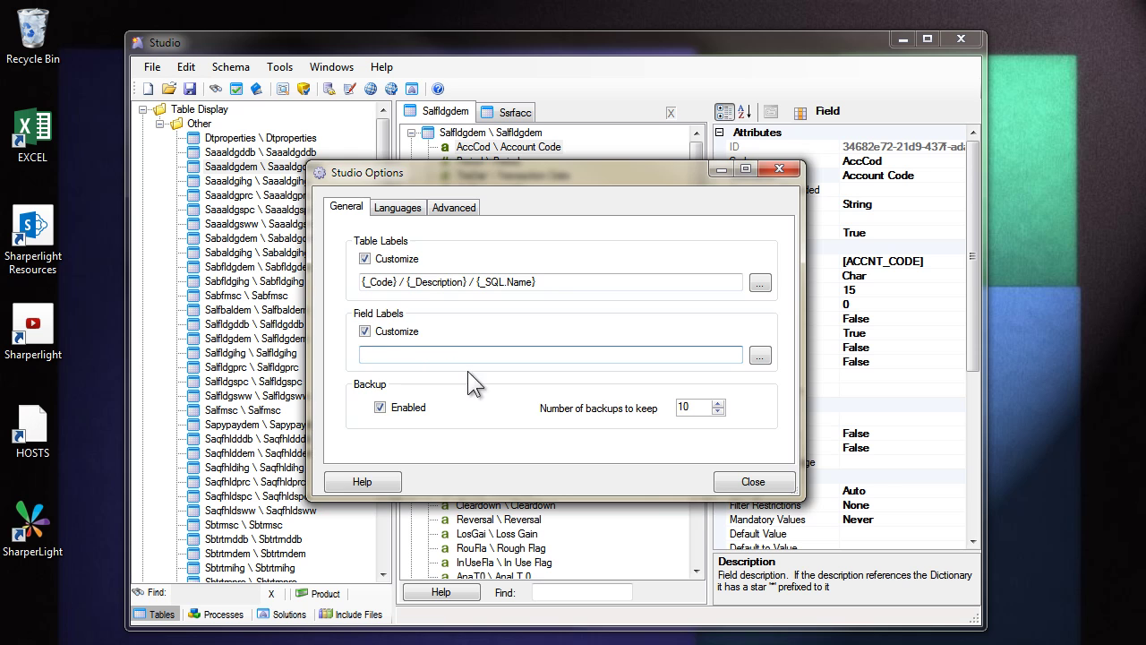
key(Escape)
Refresh the Salfldgdem field list and the table list to apply the customized labels
click(484, 204)
right_click(484, 206)
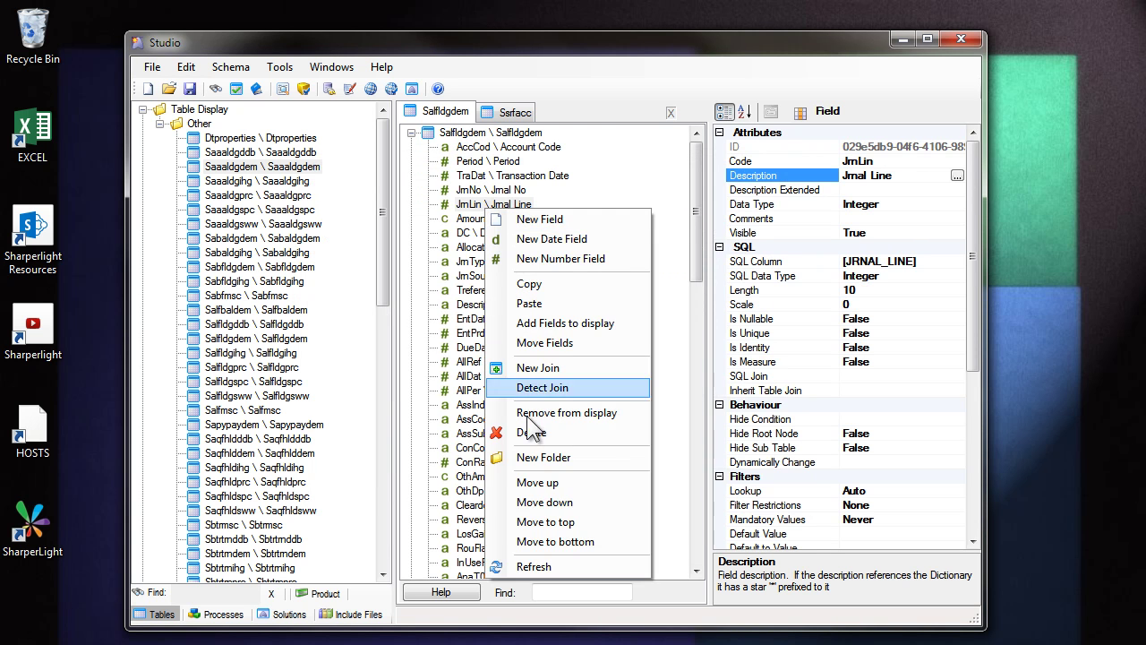
click(535, 563)
right_click(260, 154)
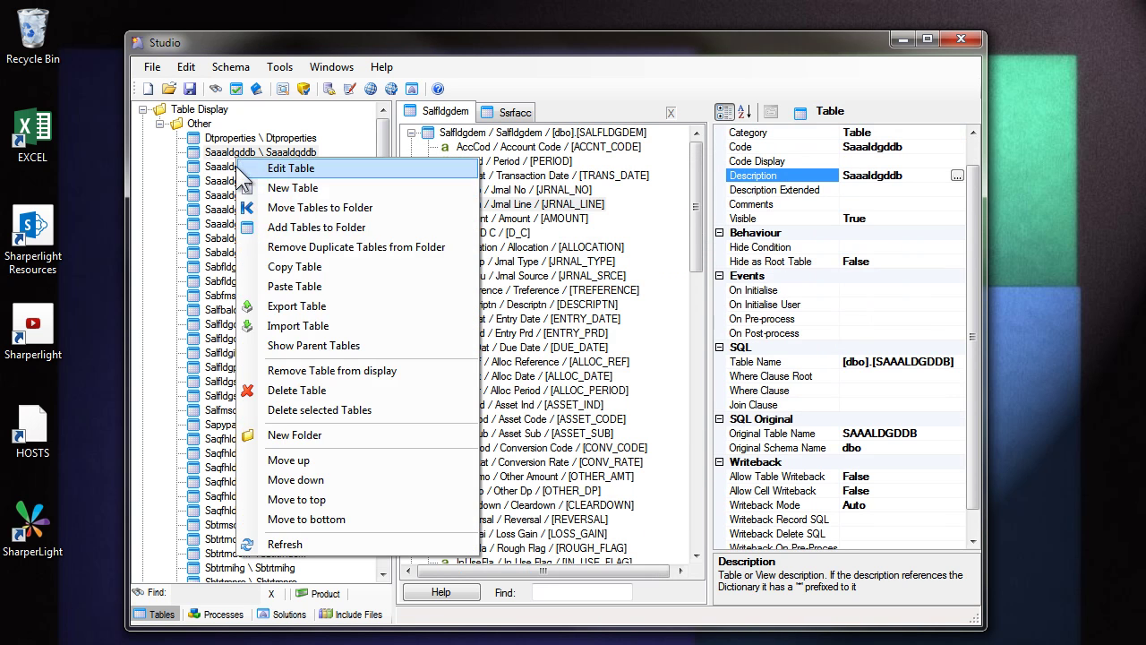
click(285, 545)
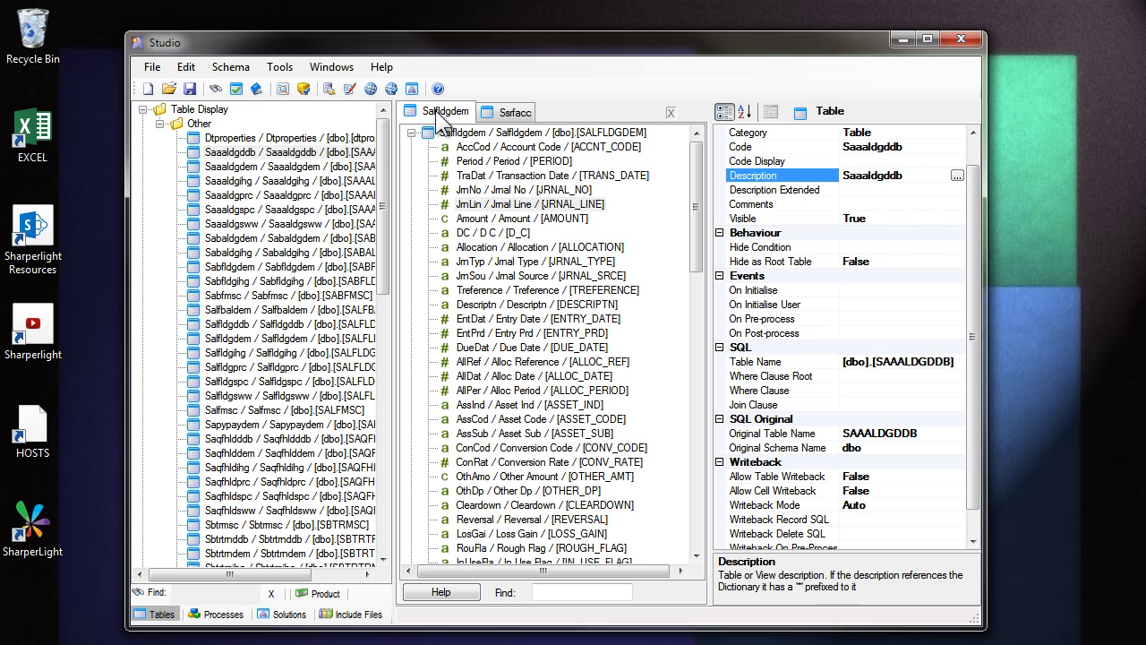
Set the description of the Ssrfacc table to Charter Of Account
click(514, 116)
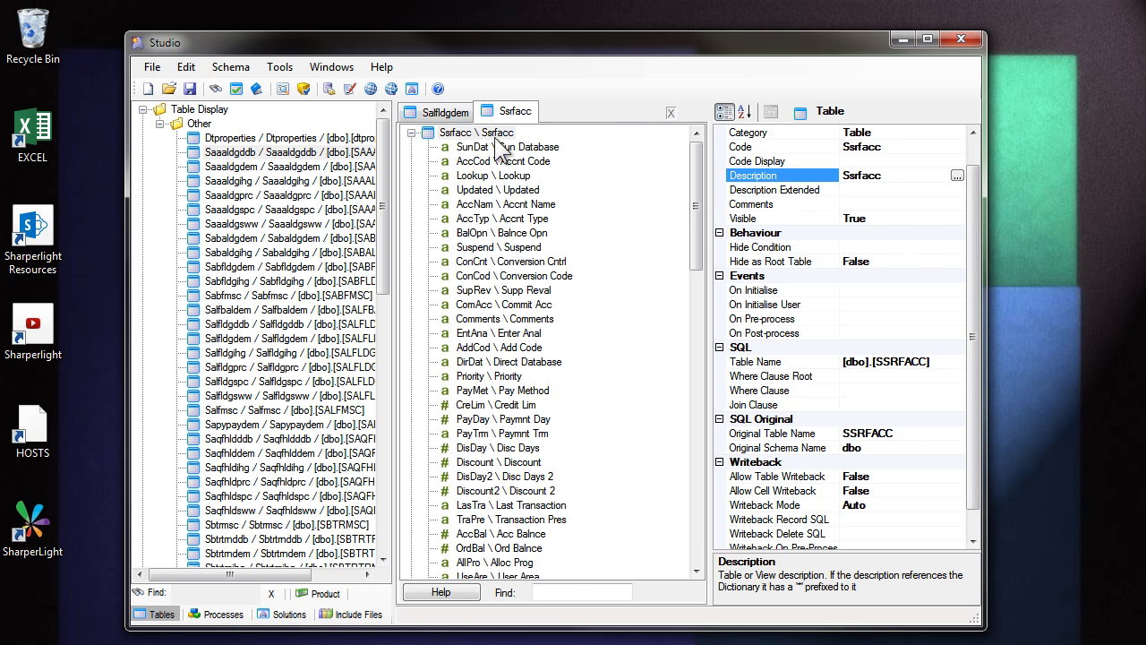
click(500, 134)
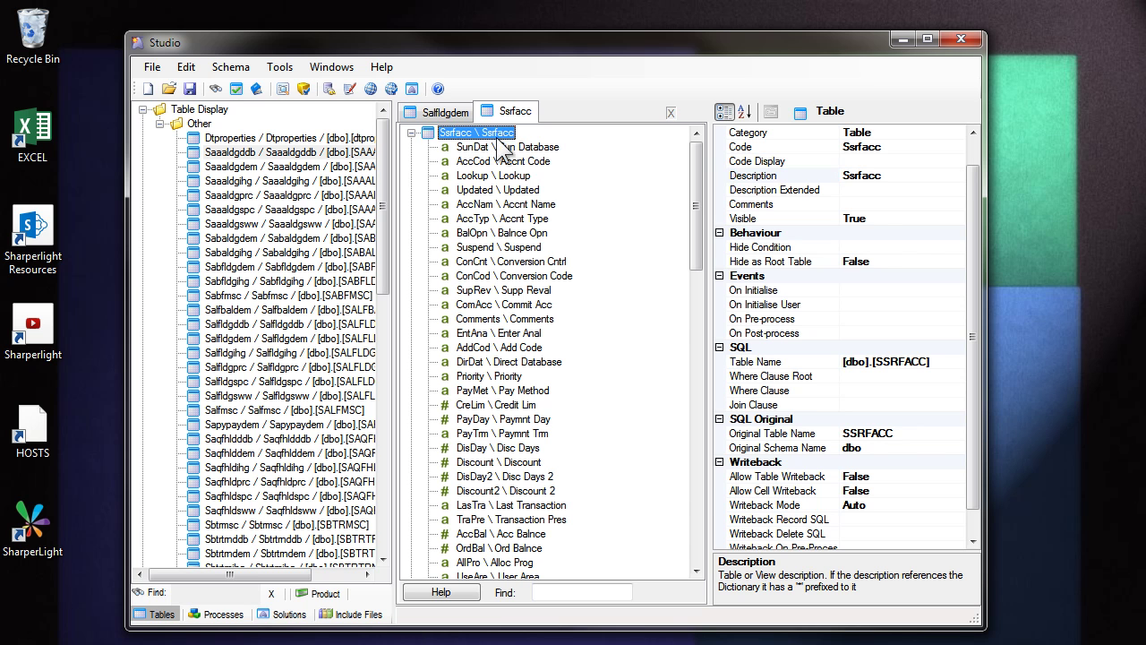
click(765, 176)
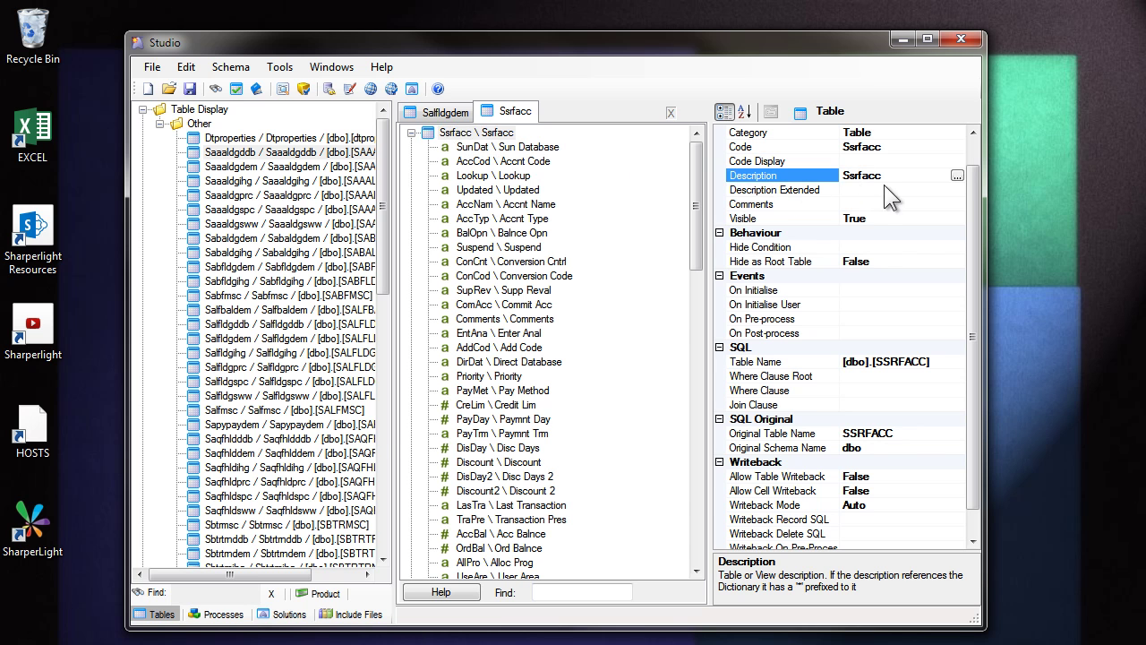
click(955, 176)
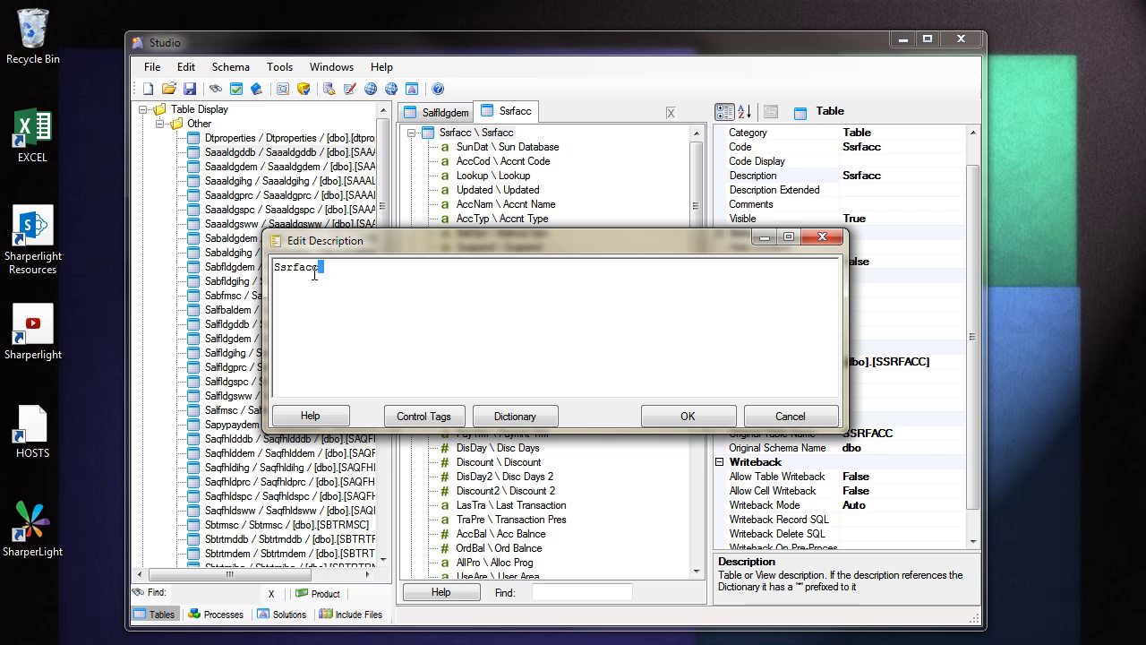
drag(319, 268, 242, 278)
text(Chart)
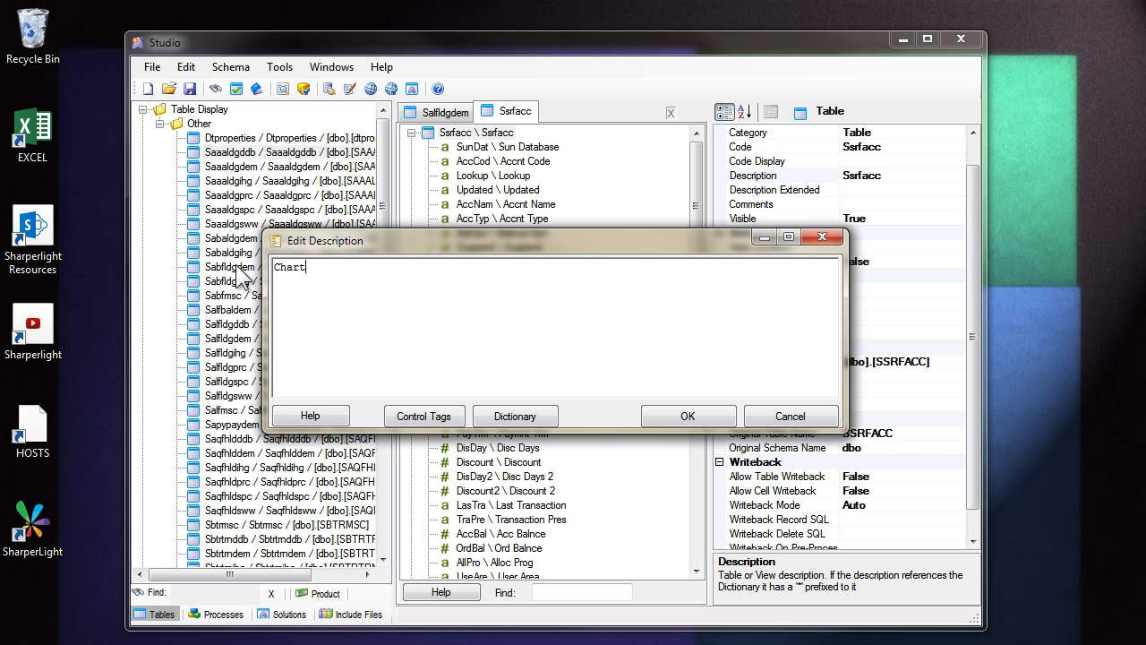
text(er Of Account)
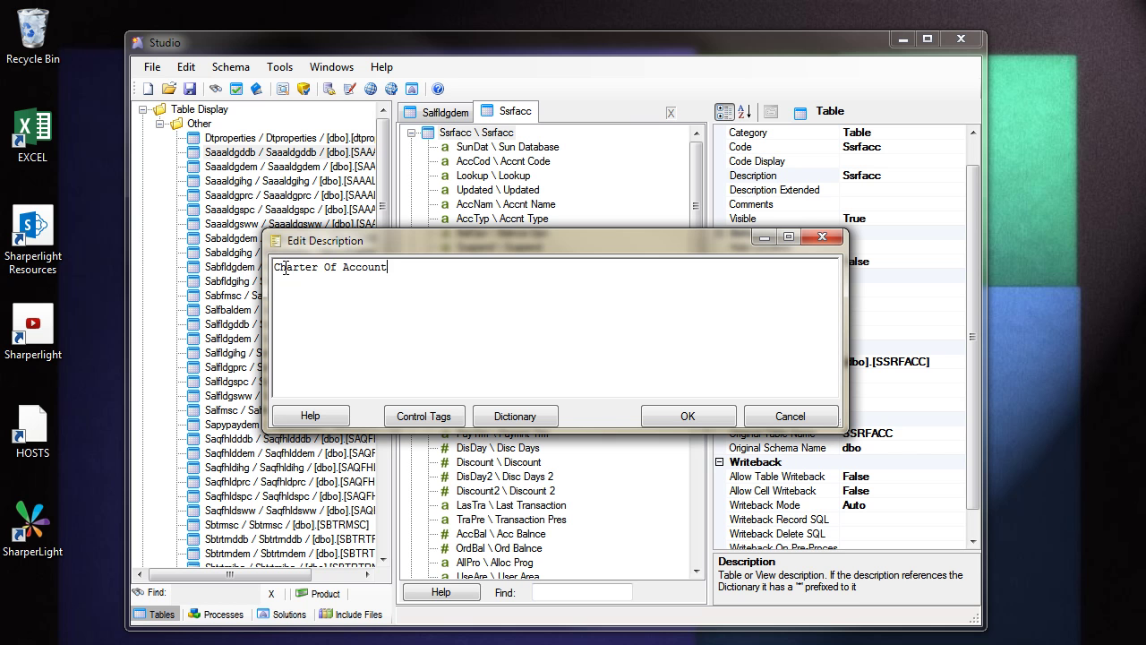
click(692, 418)
Set the description of the Salfldgdem table to Ledger
click(440, 111)
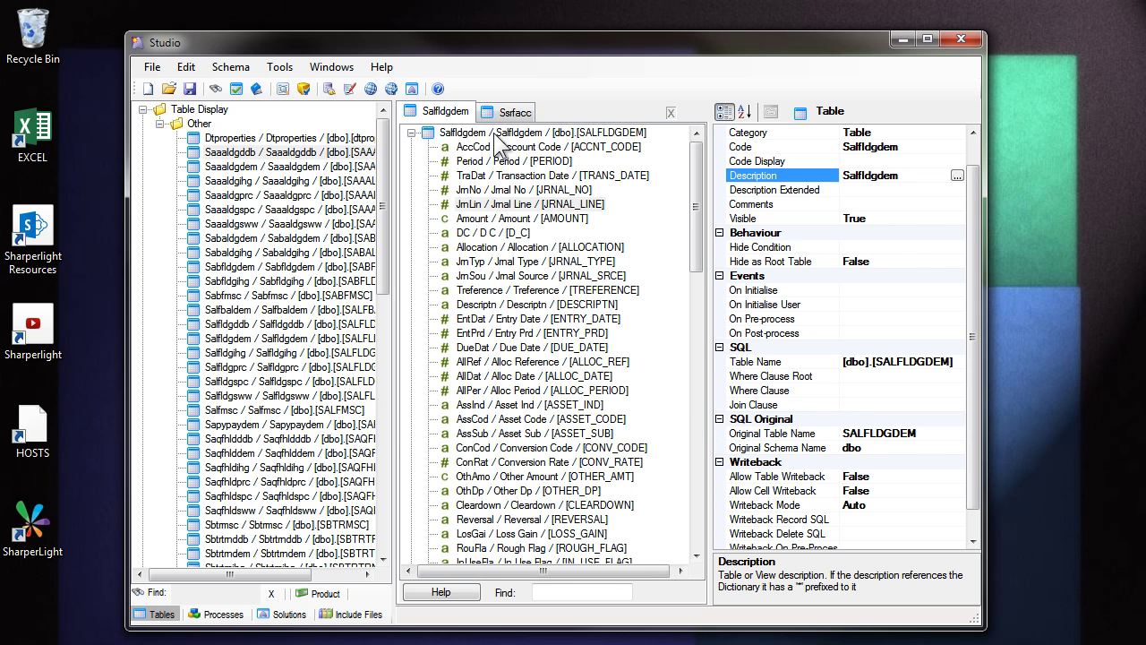
click(904, 175)
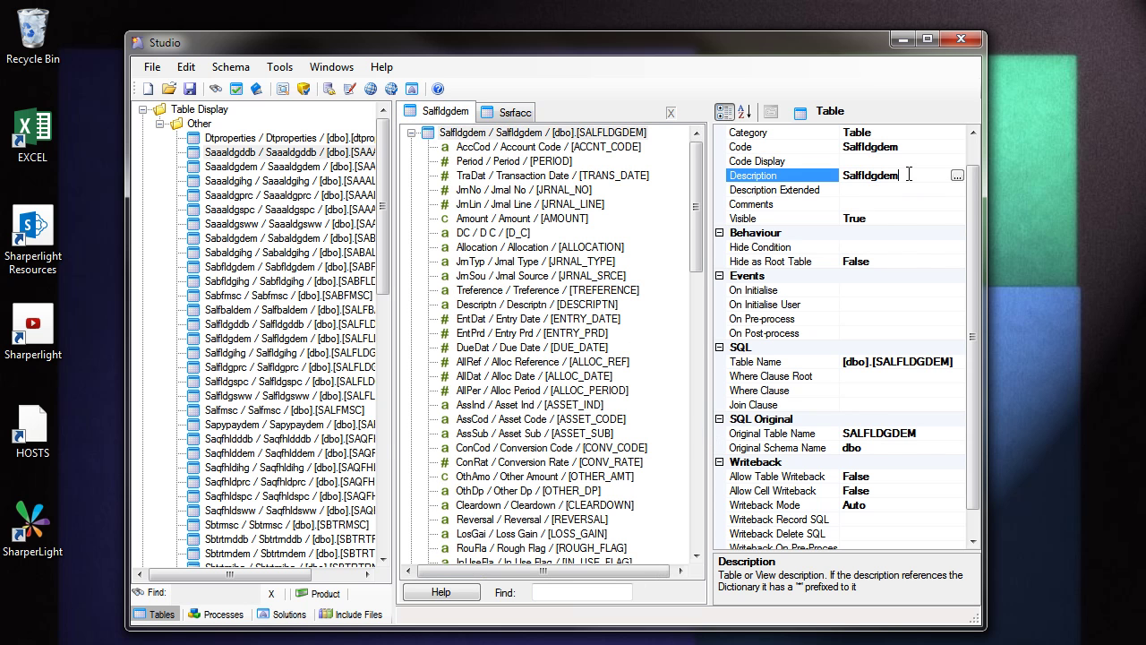
click(957, 178)
drag(353, 269, 243, 265)
text(Ledger)
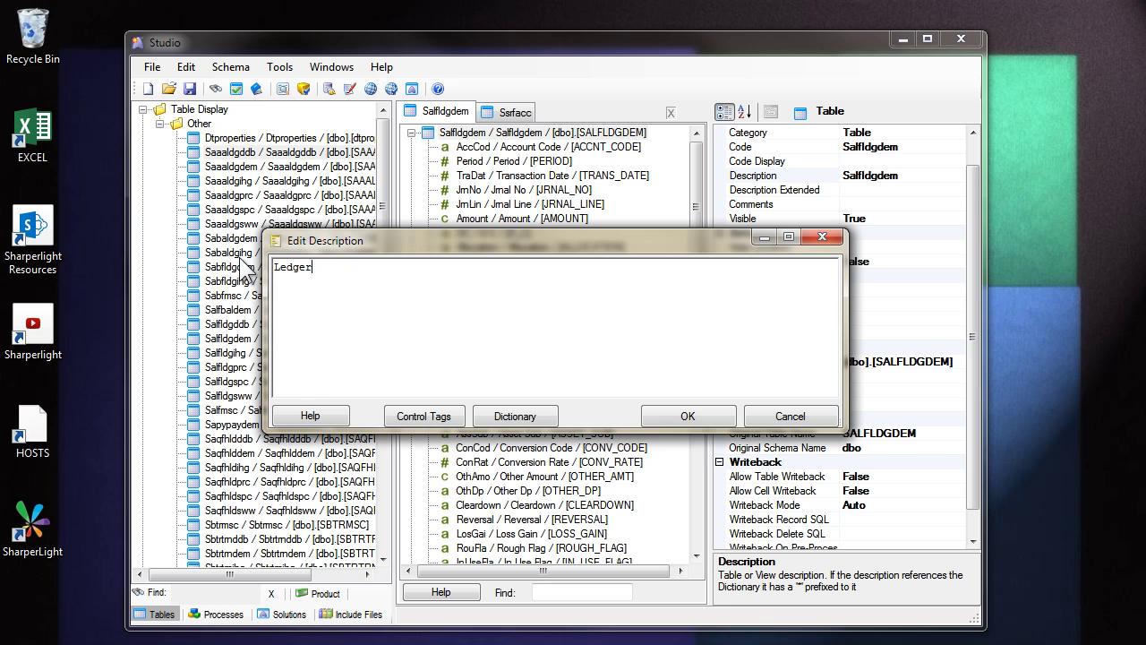
click(686, 418)
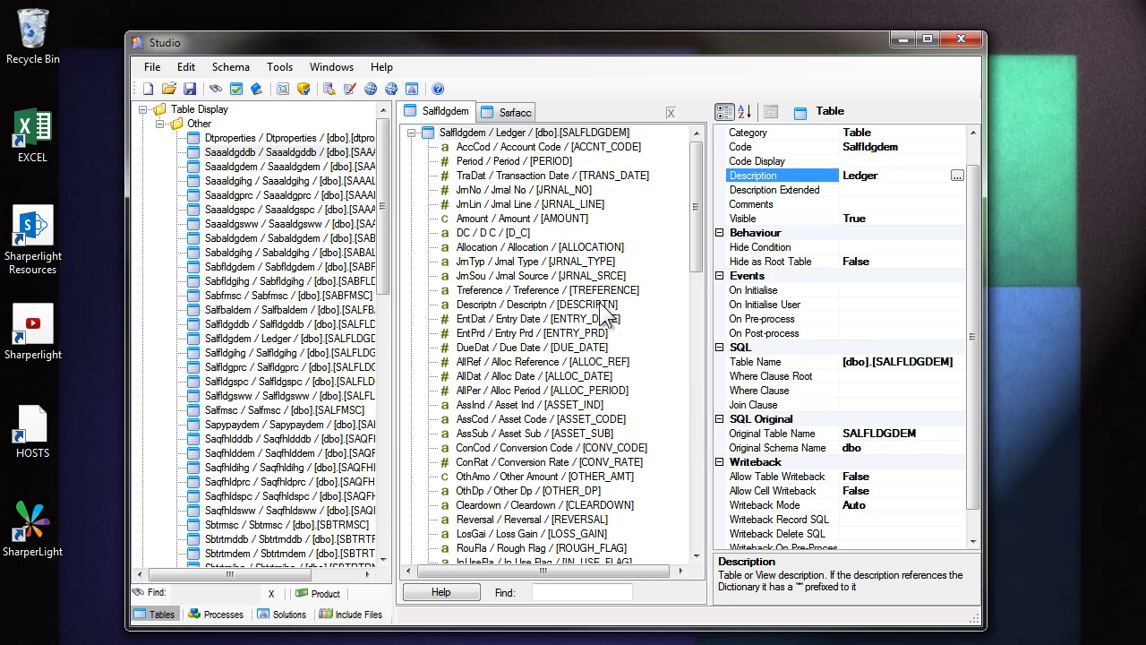
Start a new join from the ledger's AccCod field and choose the Ssrfacc table, found by searching for accou, as the target
click(472, 151)
right_click(472, 151)
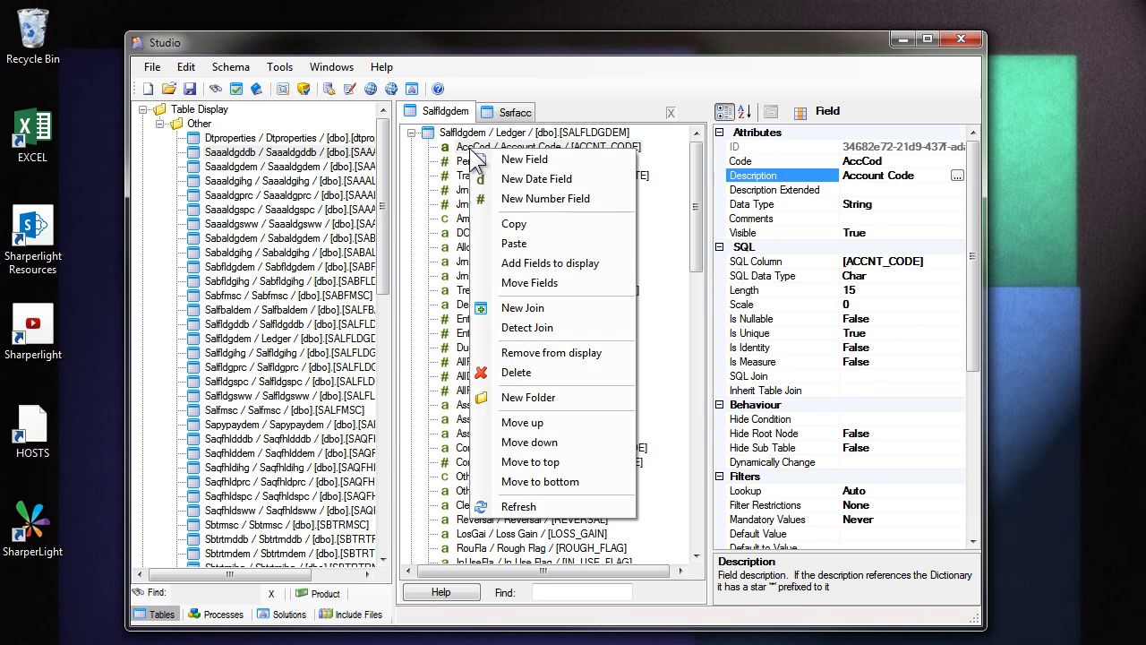
click(519, 312)
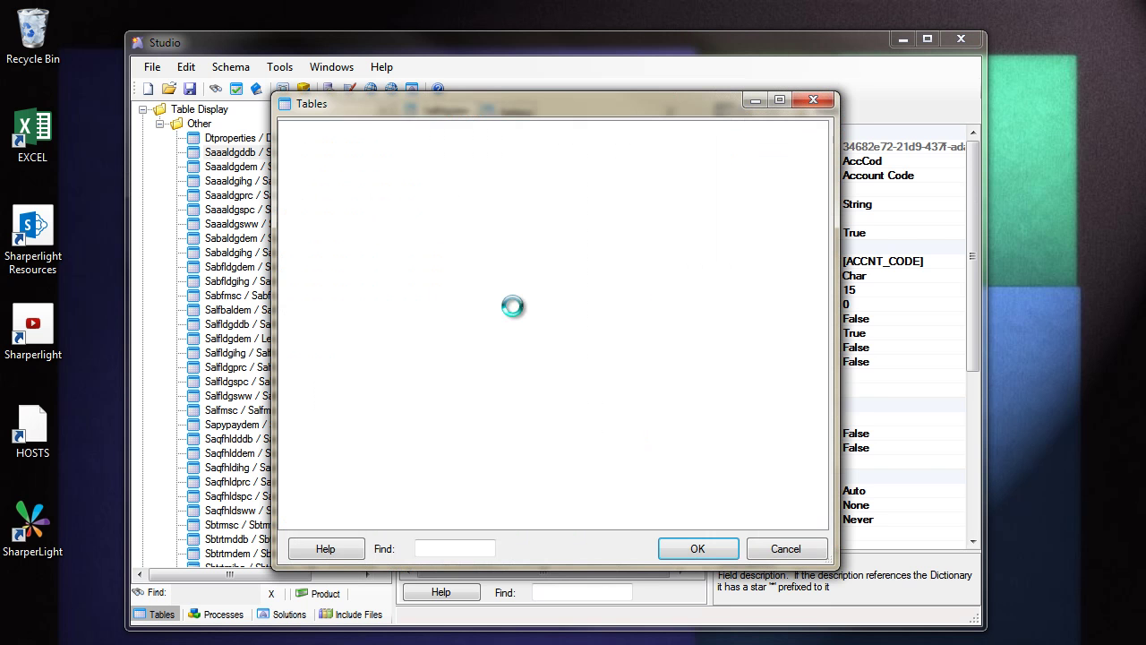
click(424, 548)
text(accou)
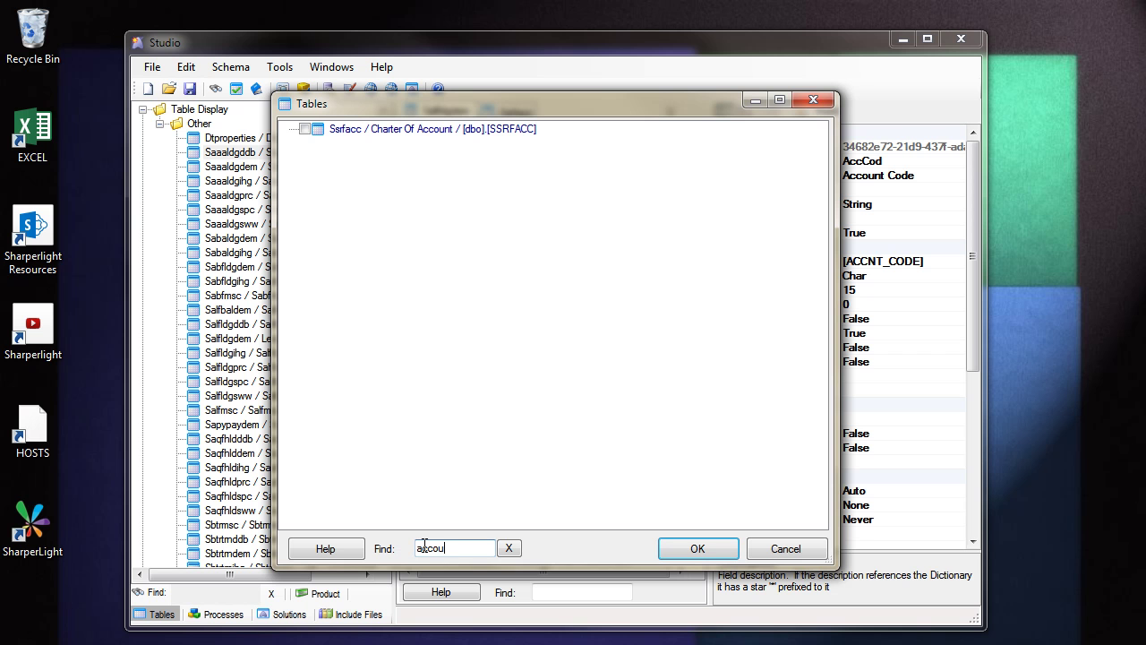
click(305, 129)
click(697, 549)
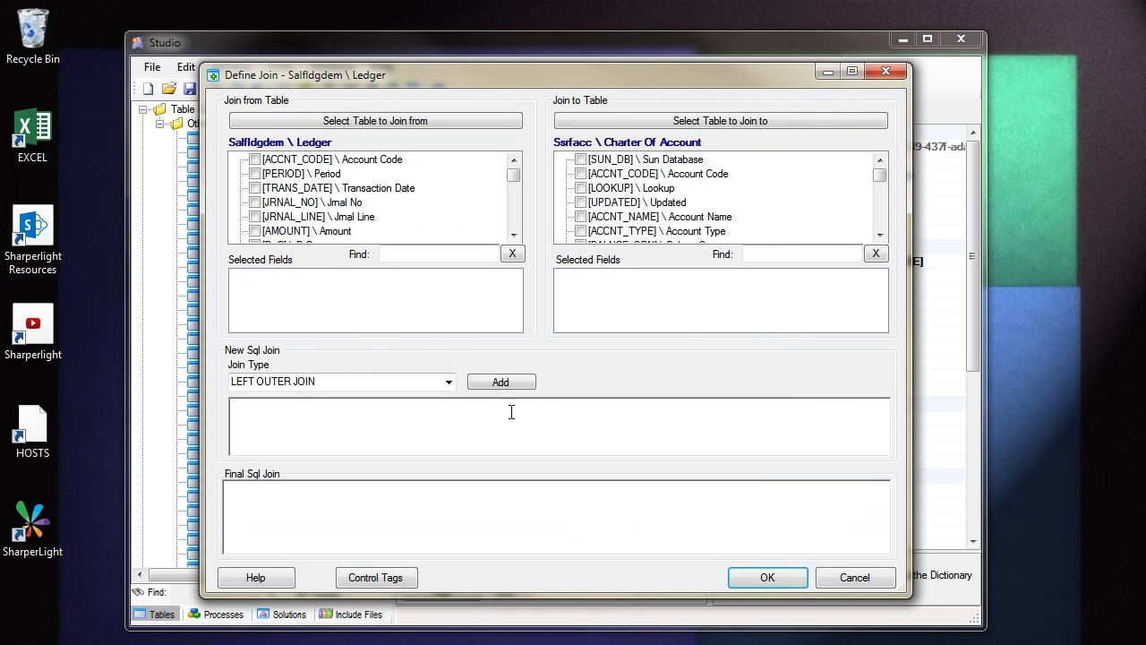
Match the ledger's ACCNT_CODE field to Ssrfacc's ACCNT_CODE field with a LEFT OUTER JOIN and save the join
click(255, 160)
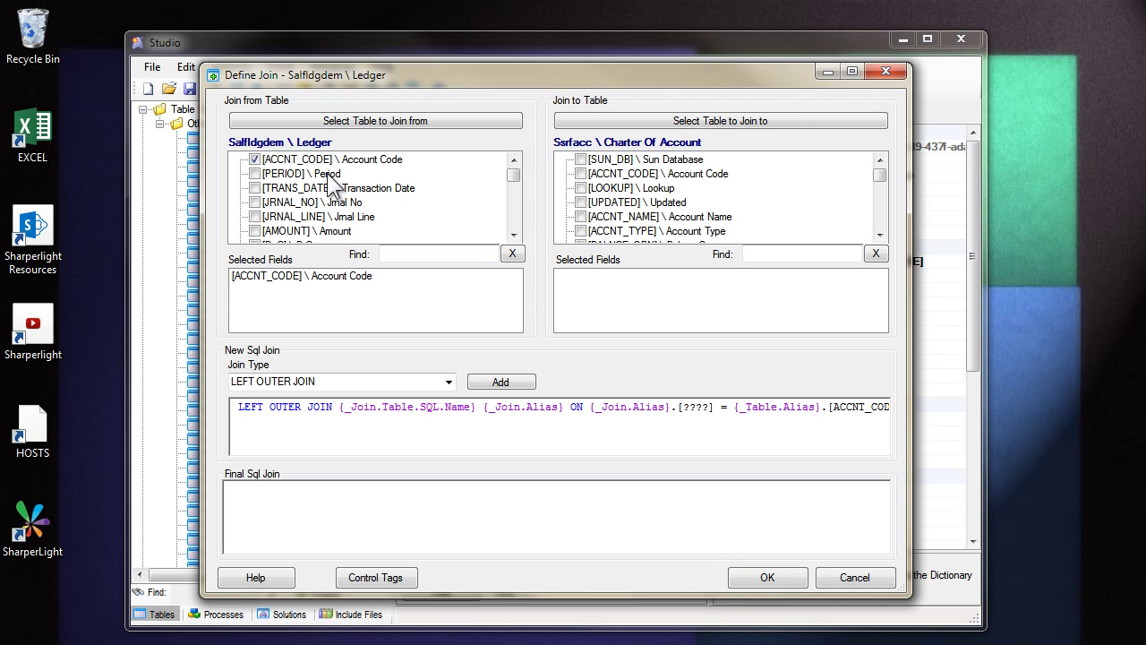
click(581, 174)
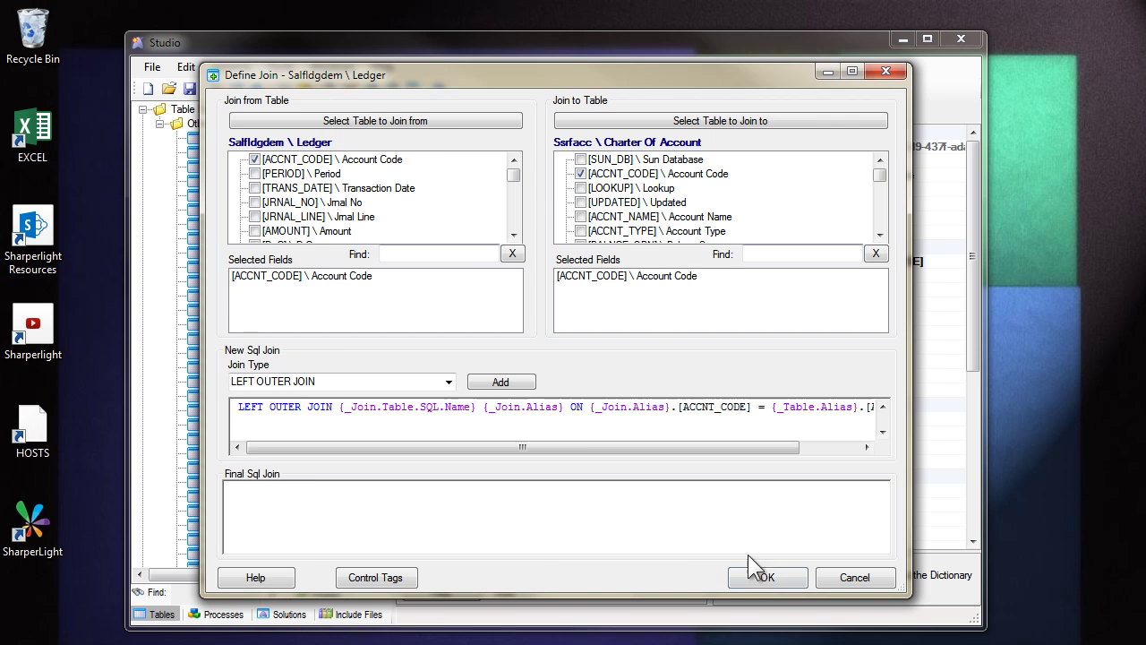
click(768, 576)
click(486, 191)
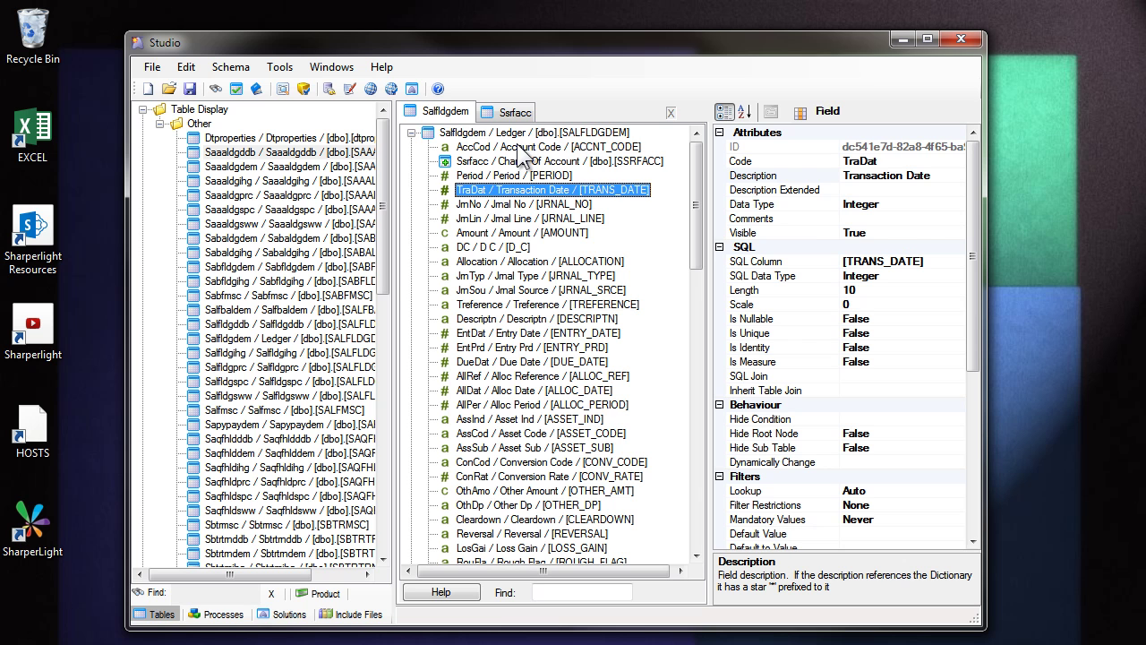
Examine the SQL column name of the ledger's AccCod field
click(519, 149)
click(926, 261)
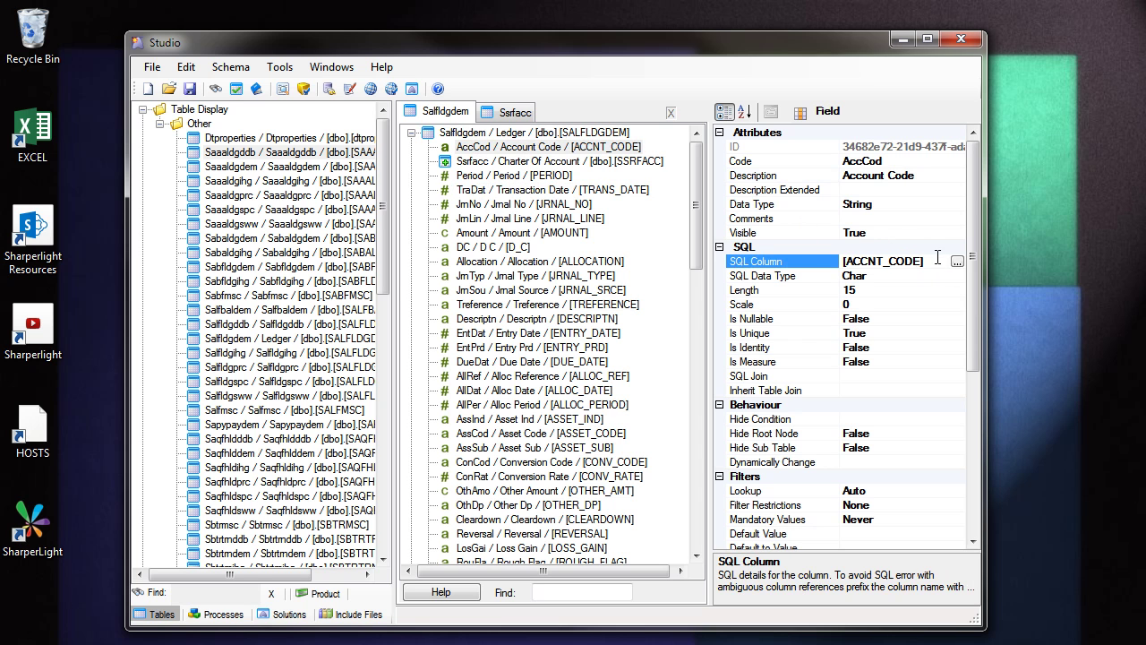
drag(926, 260, 849, 263)
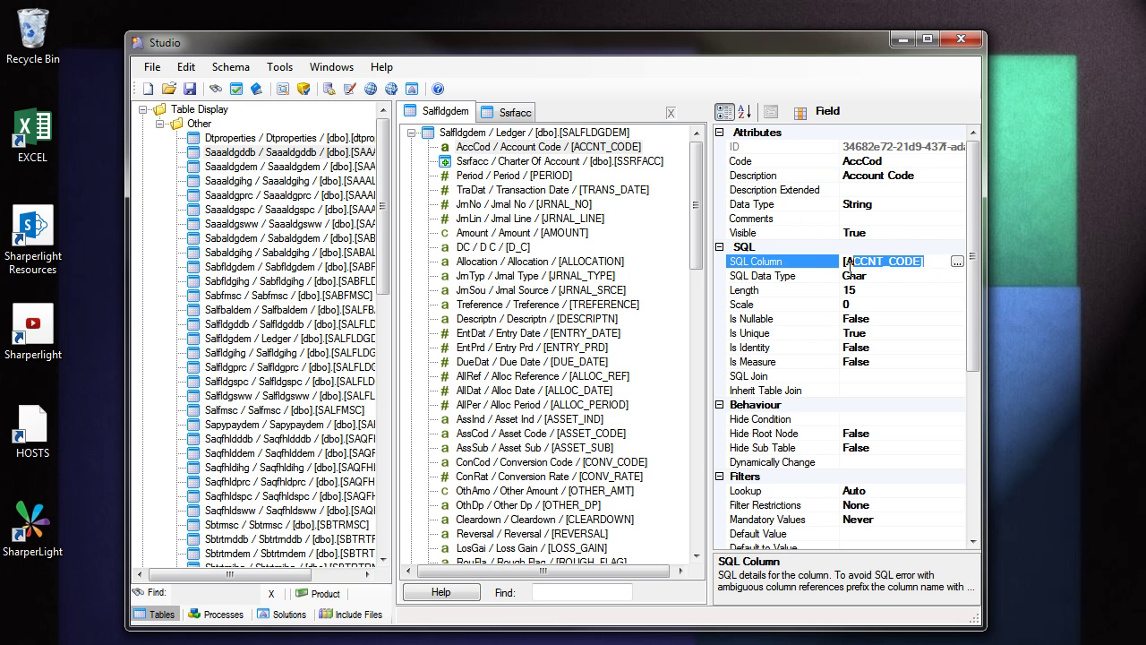
Copy the new Ssrfacc join from the Salfldgdem table's field list
click(493, 165)
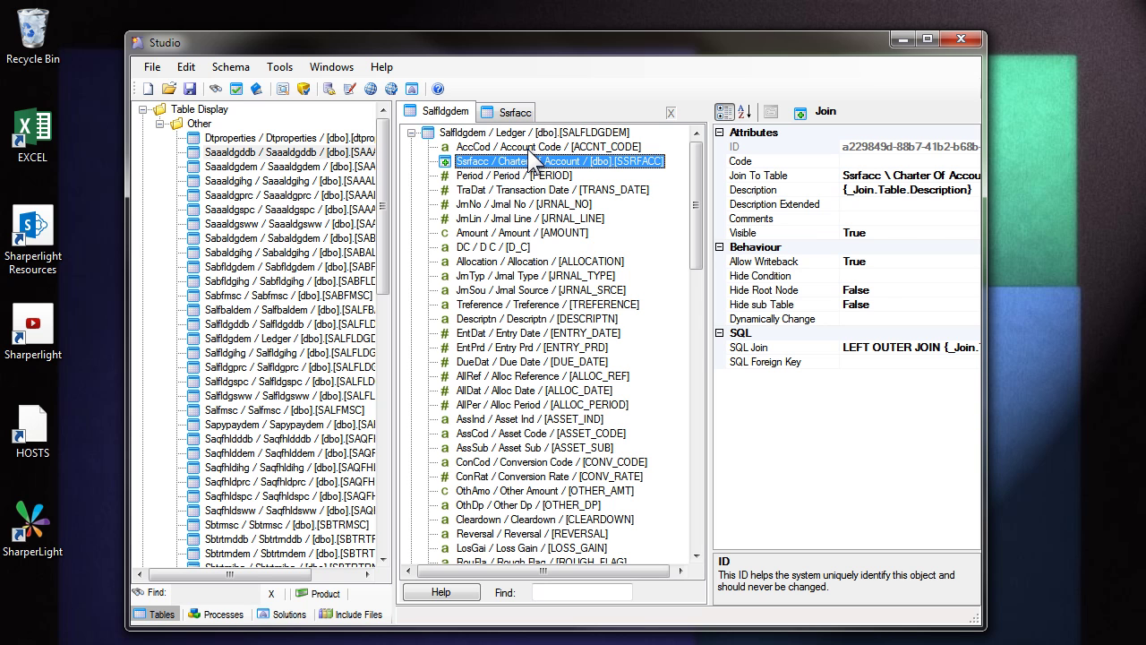
right_click(504, 161)
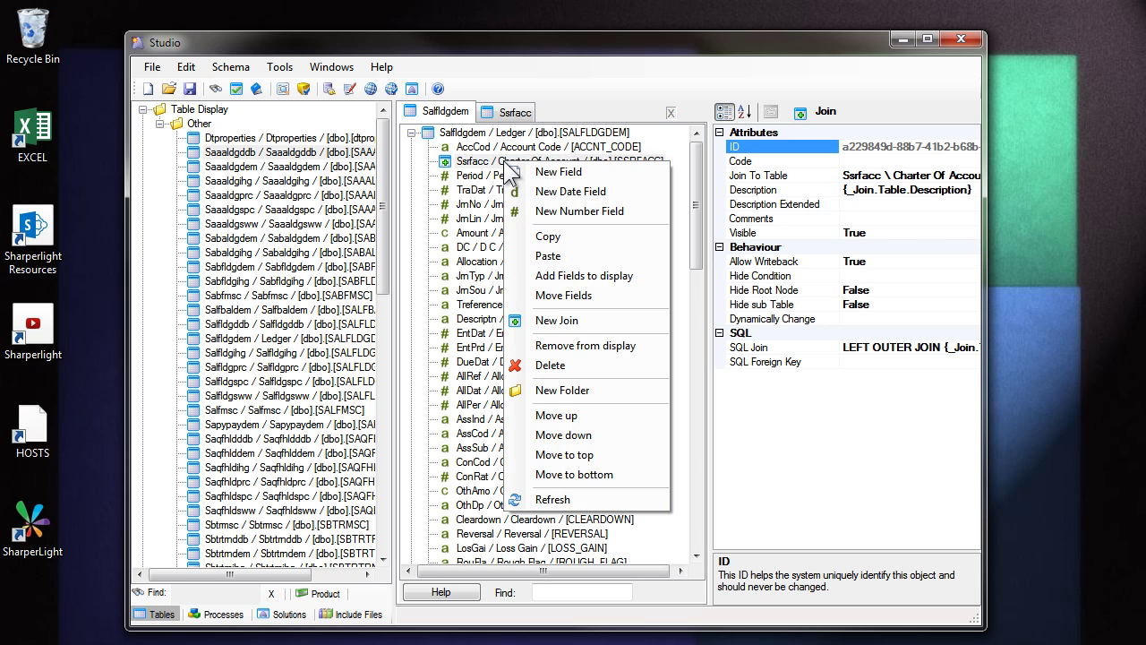
click(558, 234)
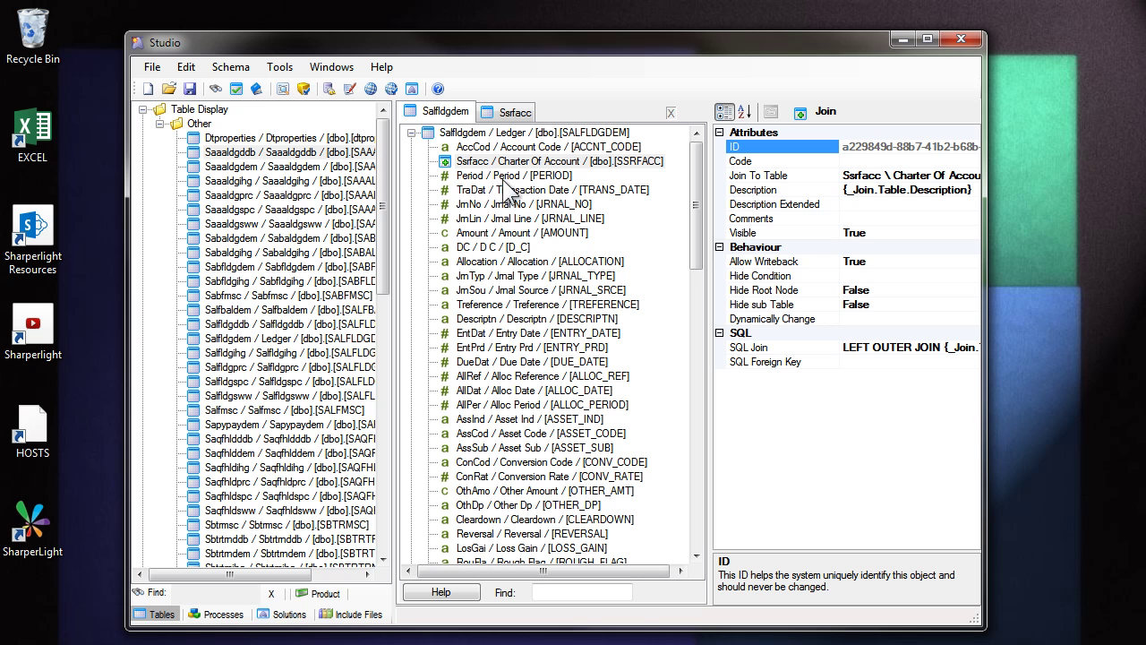
Search the datamodel for [ACCNT_CODE], looking only in fields and only in their SQL properties
click(219, 95)
text([ACCNT)
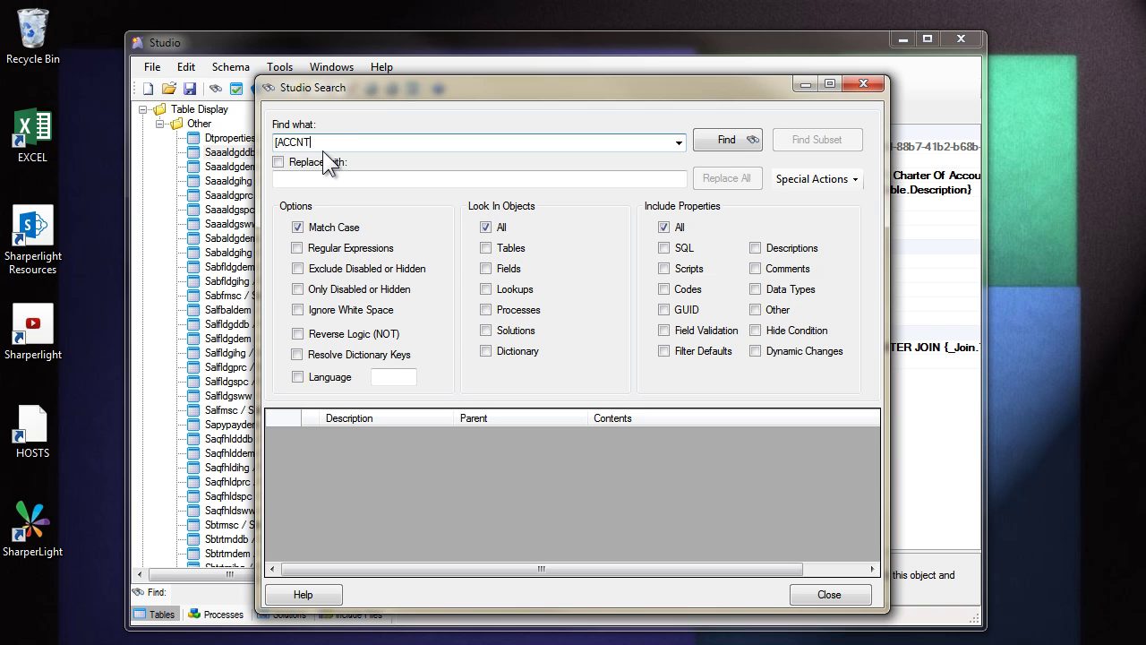
text(_CODE])
click(486, 268)
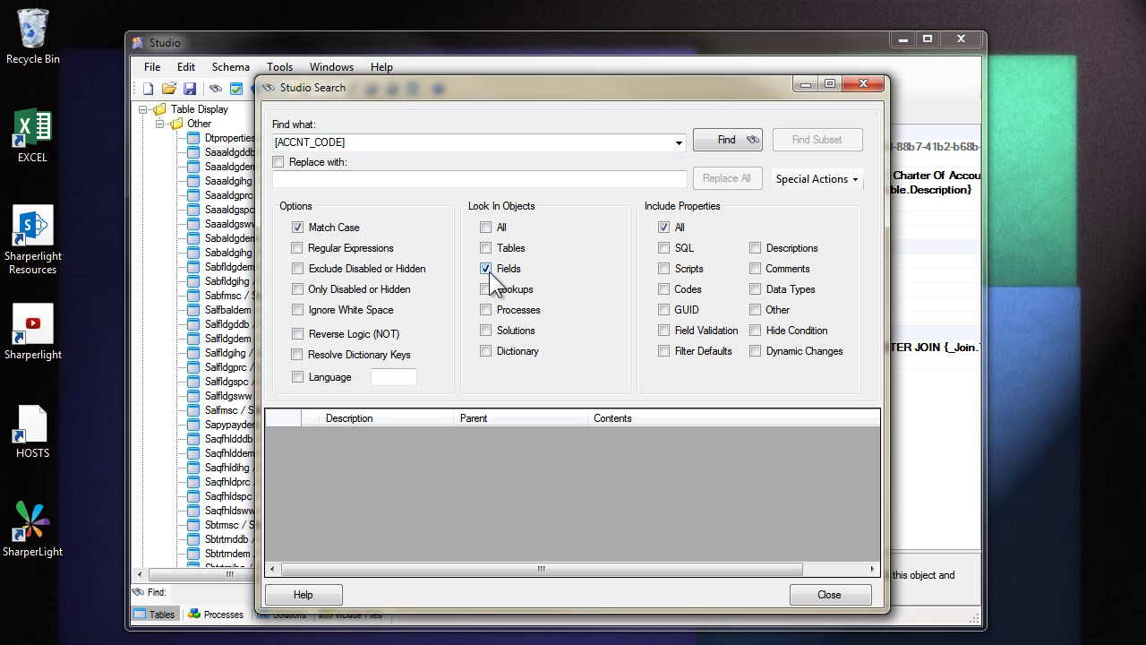
click(679, 251)
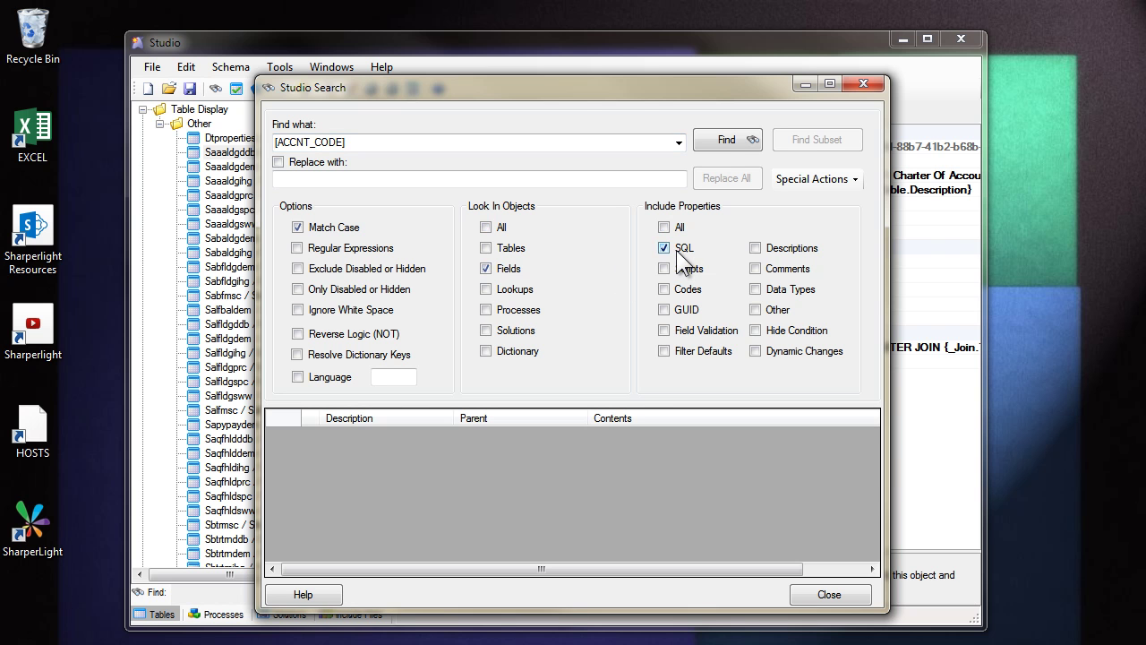
click(737, 140)
mouse_move(866, 428)
mouse_down()
mouse_move(861, 538)
mouse_move(864, 430)
mouse_up()
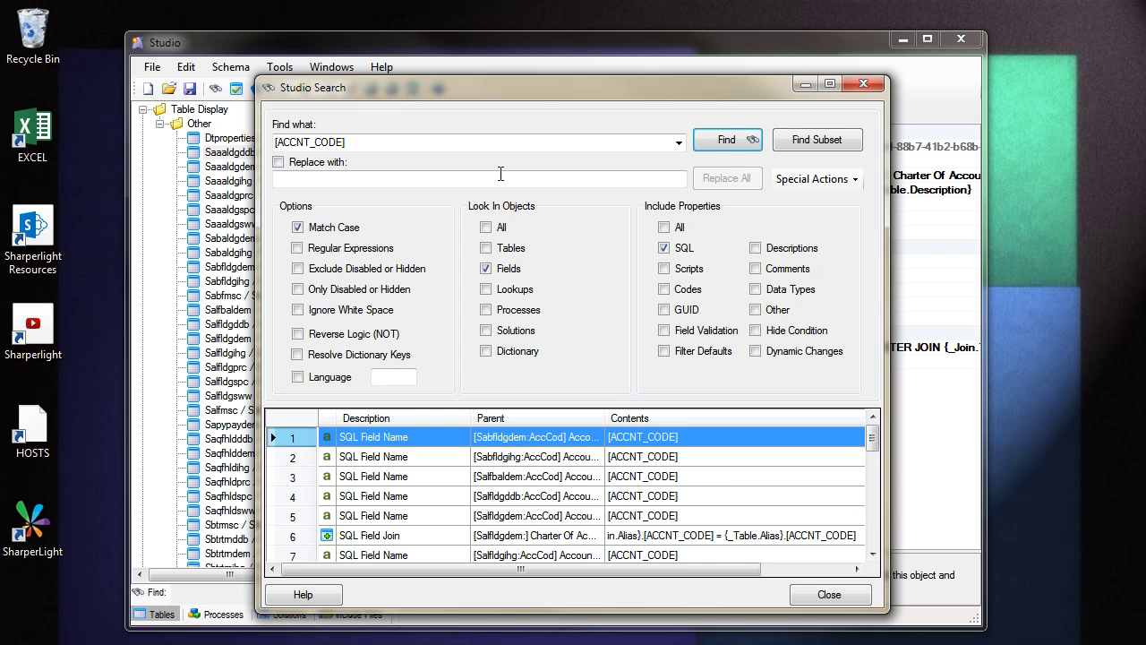
Add the copied join to all tables containing the fields in the search results
click(792, 180)
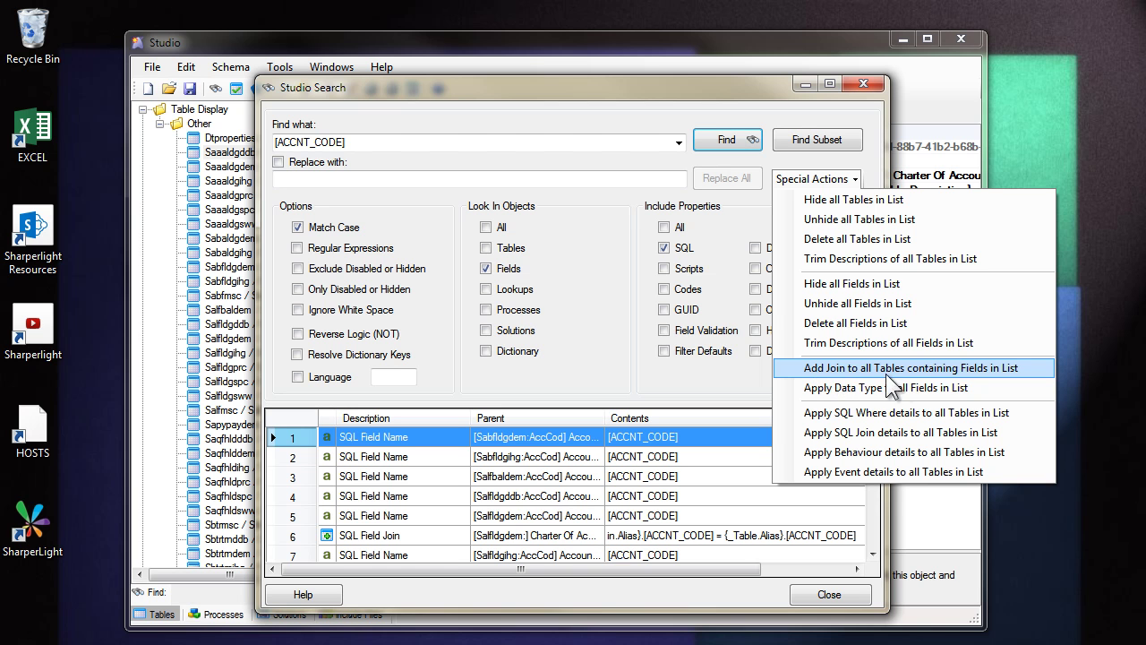
click(837, 368)
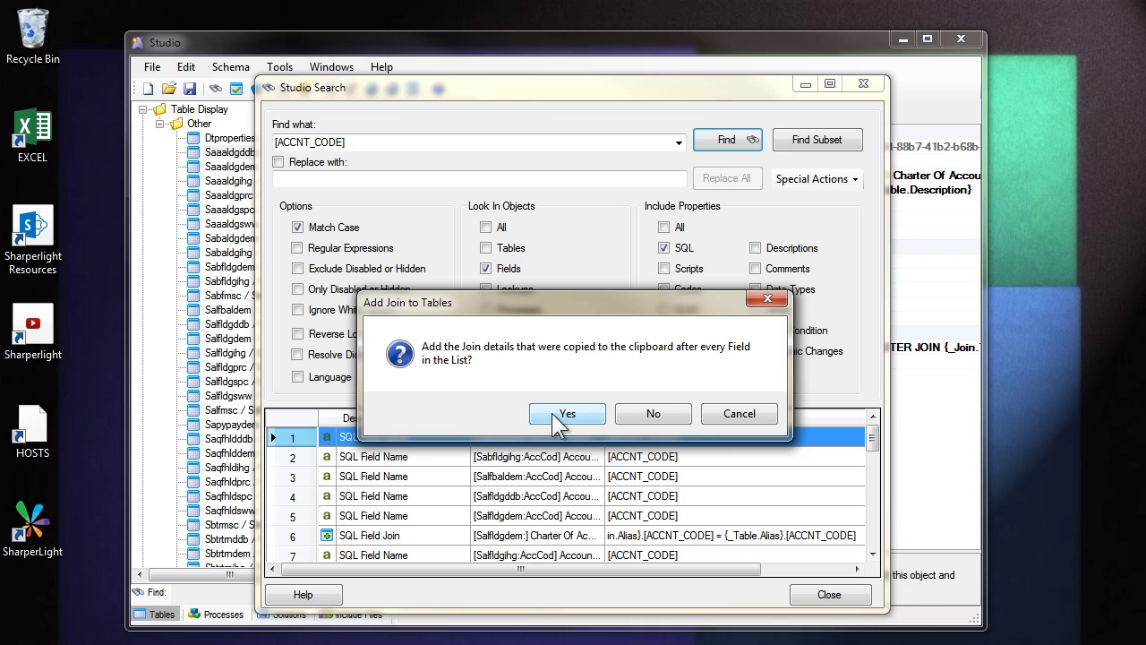
click(565, 414)
click(525, 414)
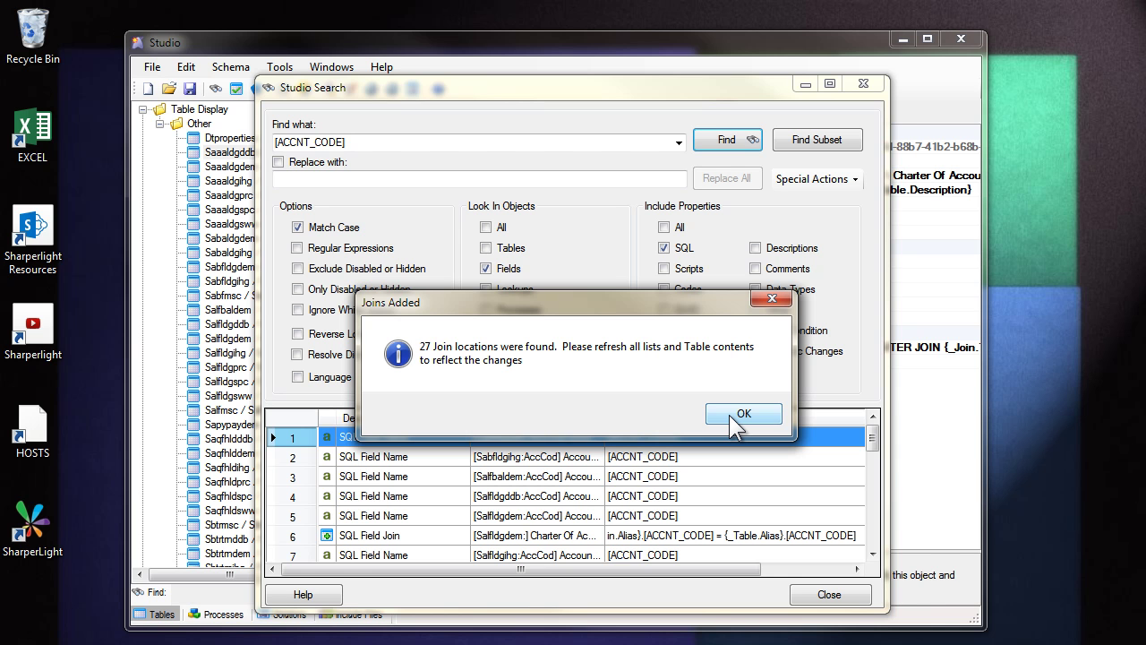
click(743, 414)
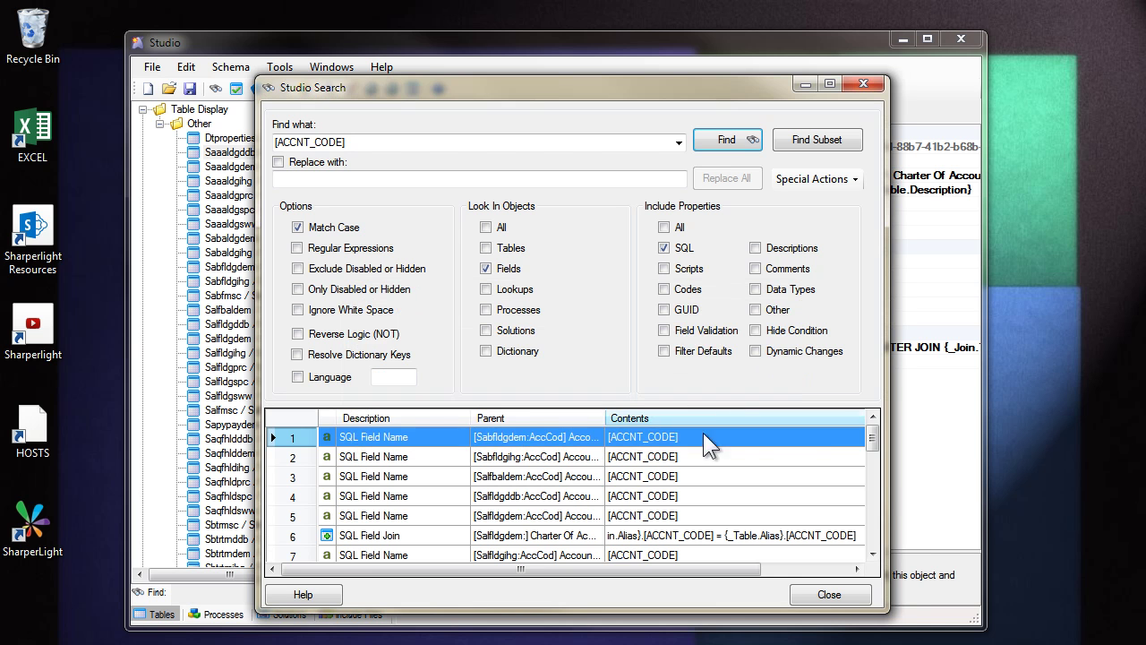
Open the Sptrtmspc table from the search results, inspect the join below its AccCod field, and close the table
click(559, 477)
scroll(559, 478, down, 8)
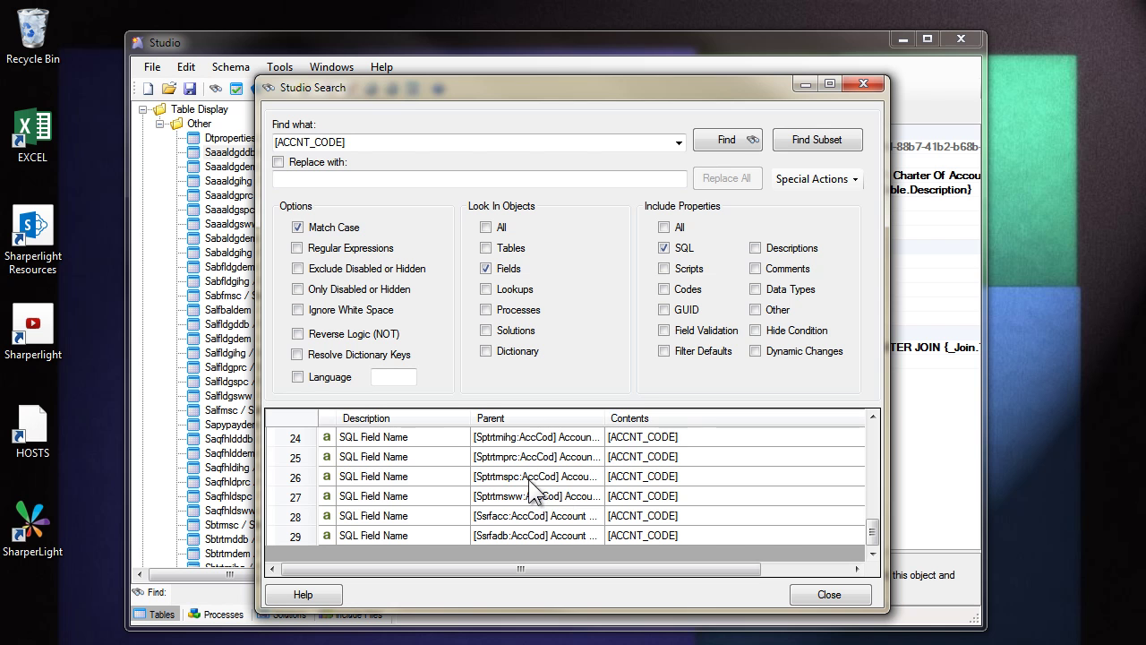
click(529, 479)
double_click(529, 478)
drag(689, 270, 694, 161)
click(497, 148)
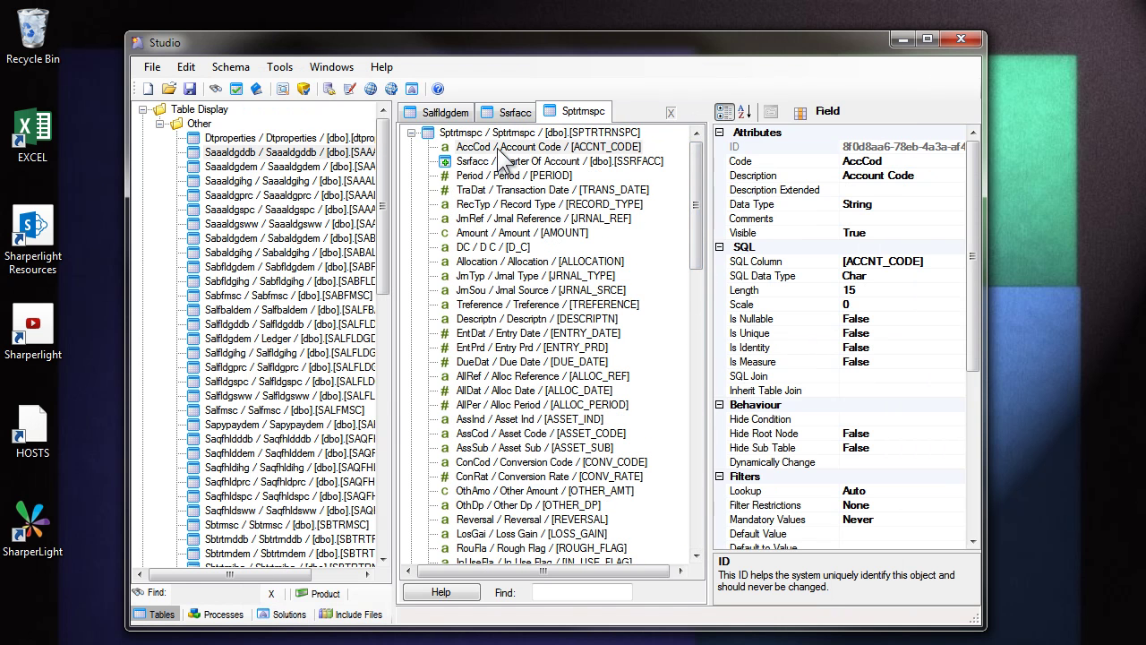
click(490, 162)
key(ctrl+F4)
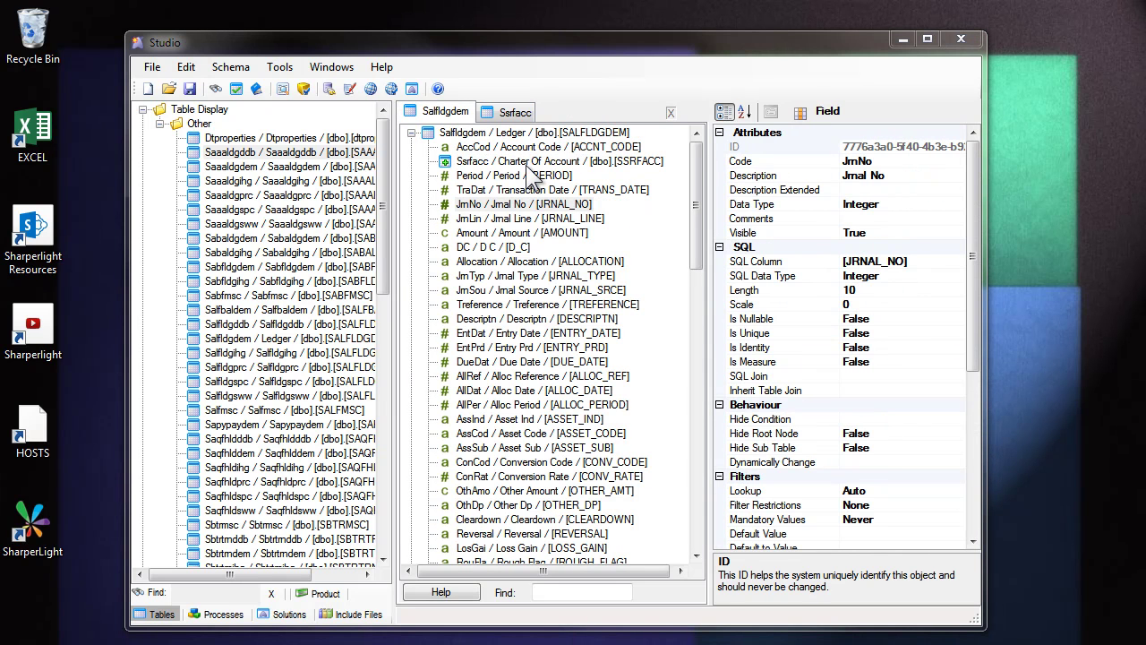
Open the lookup settings of the ledger's AccCod field and set the lookup type to Inheritance
click(515, 148)
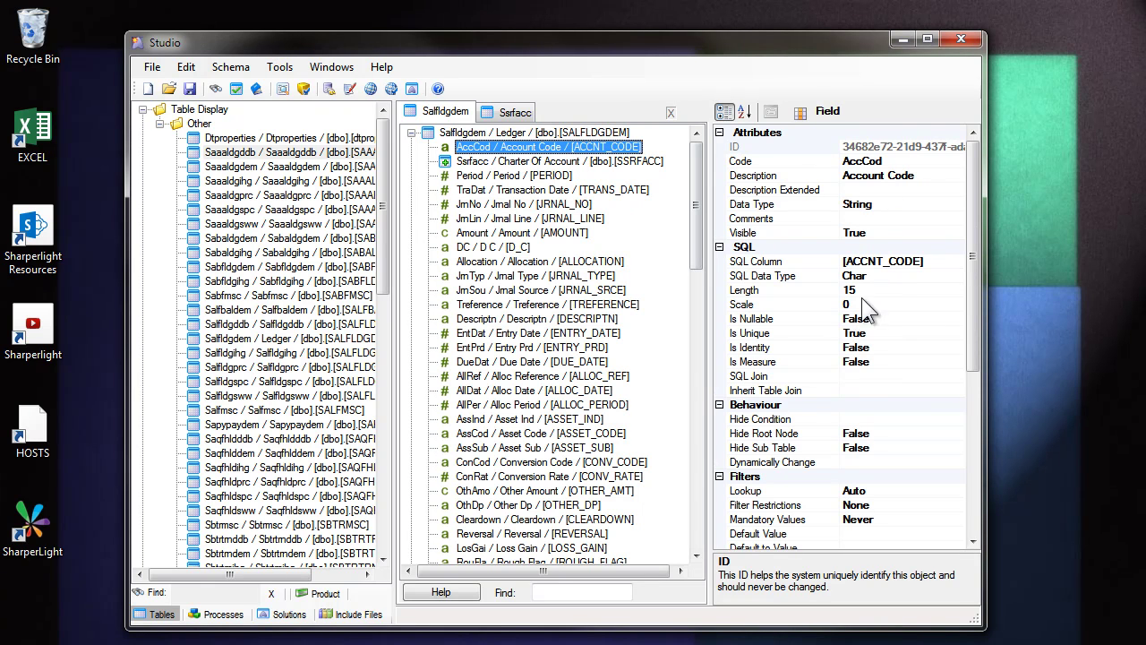
drag(976, 300, 969, 354)
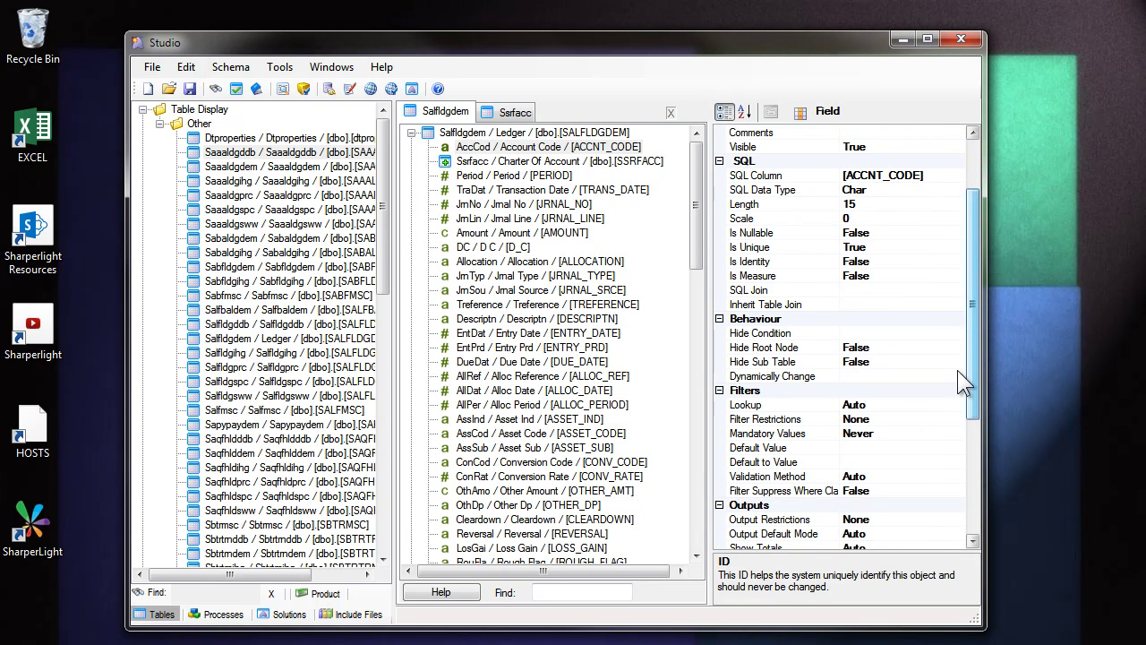
click(875, 407)
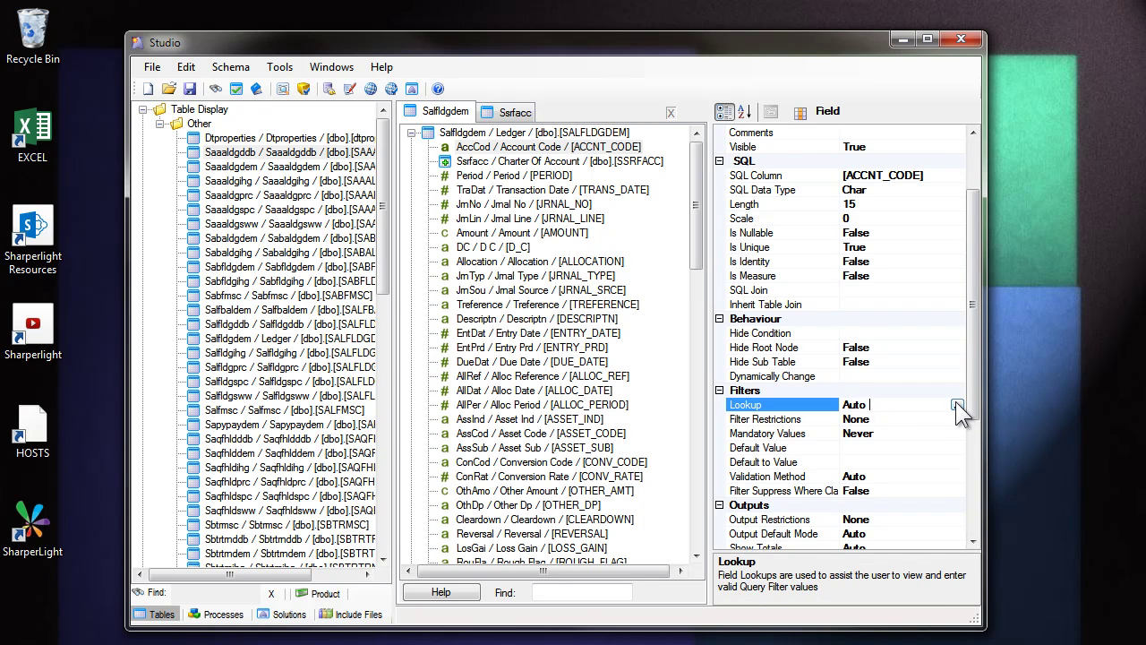
click(957, 405)
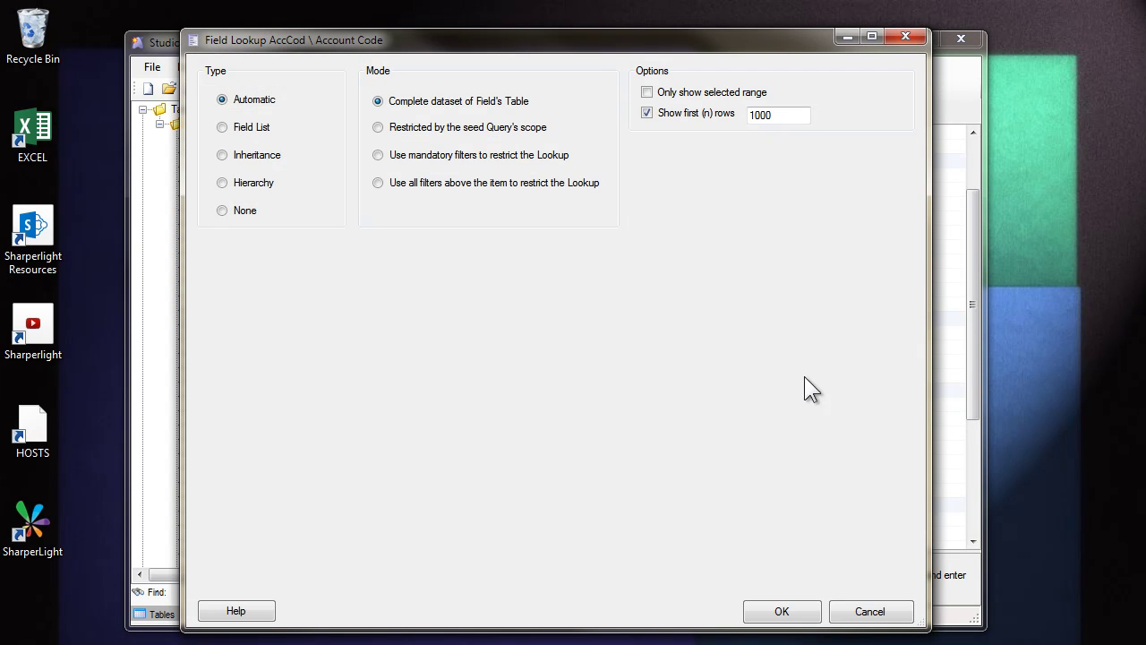
click(233, 154)
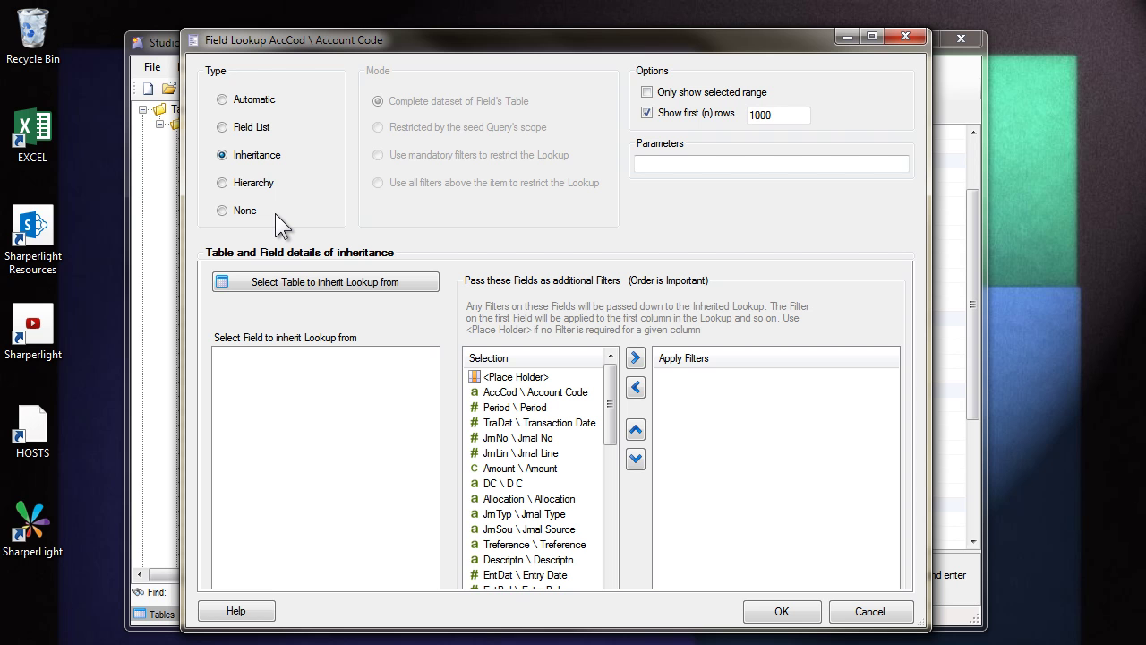
Inherit the lookup from the AccCod field of the Ssrfacc table, found by searching for acc, and save the settings
click(314, 280)
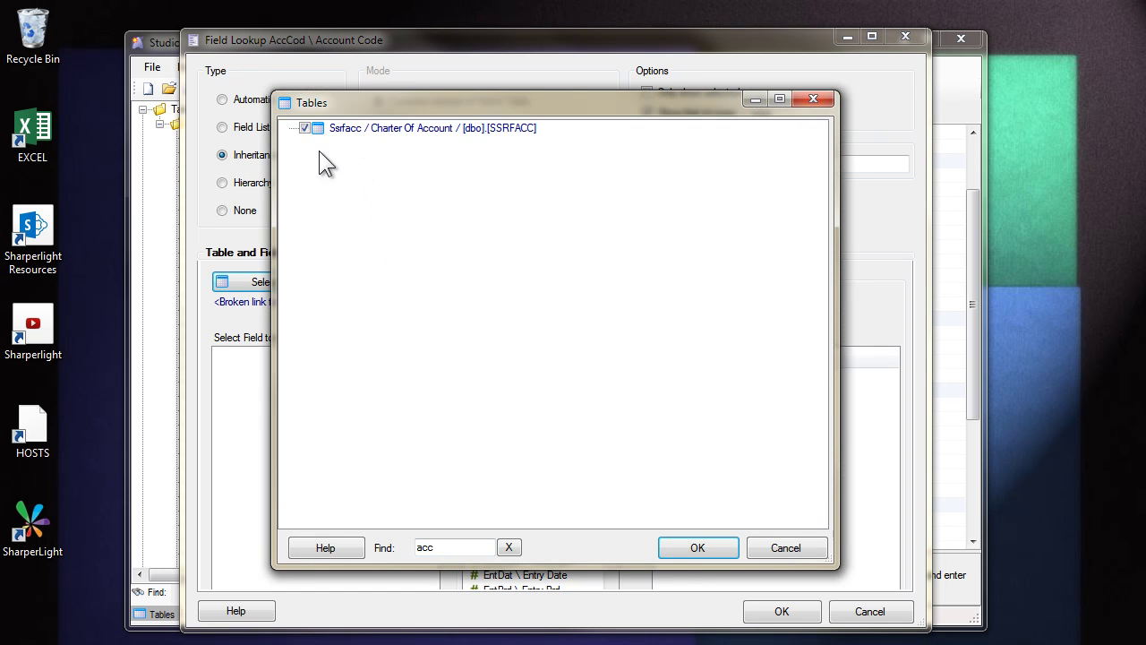
click(679, 544)
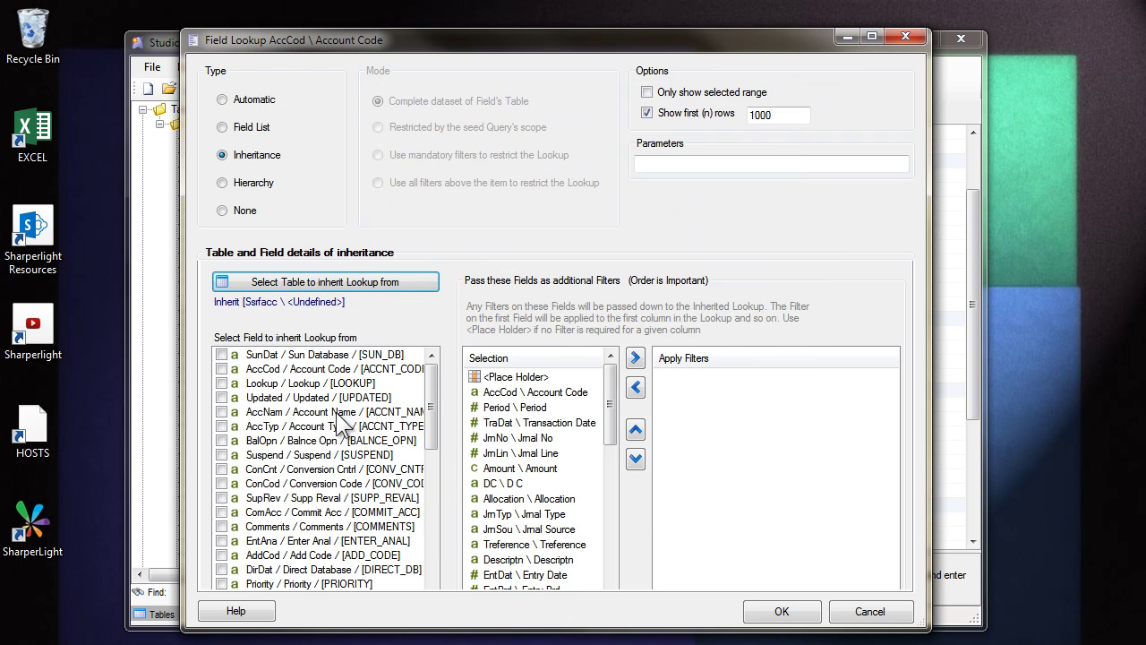
click(222, 369)
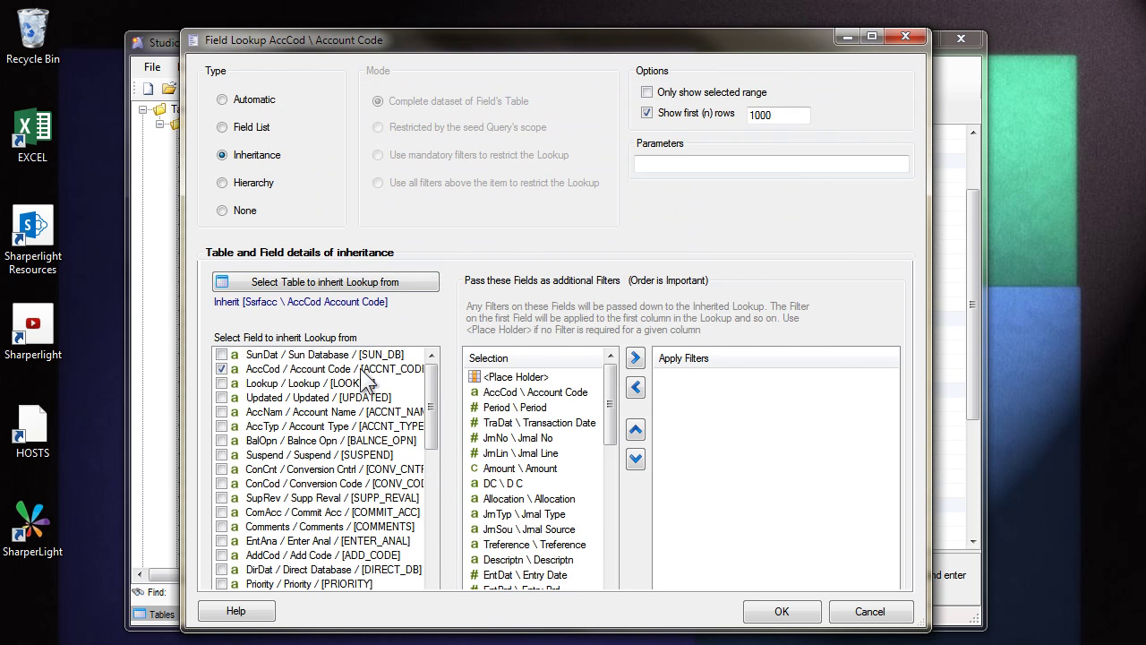
click(782, 611)
click(509, 190)
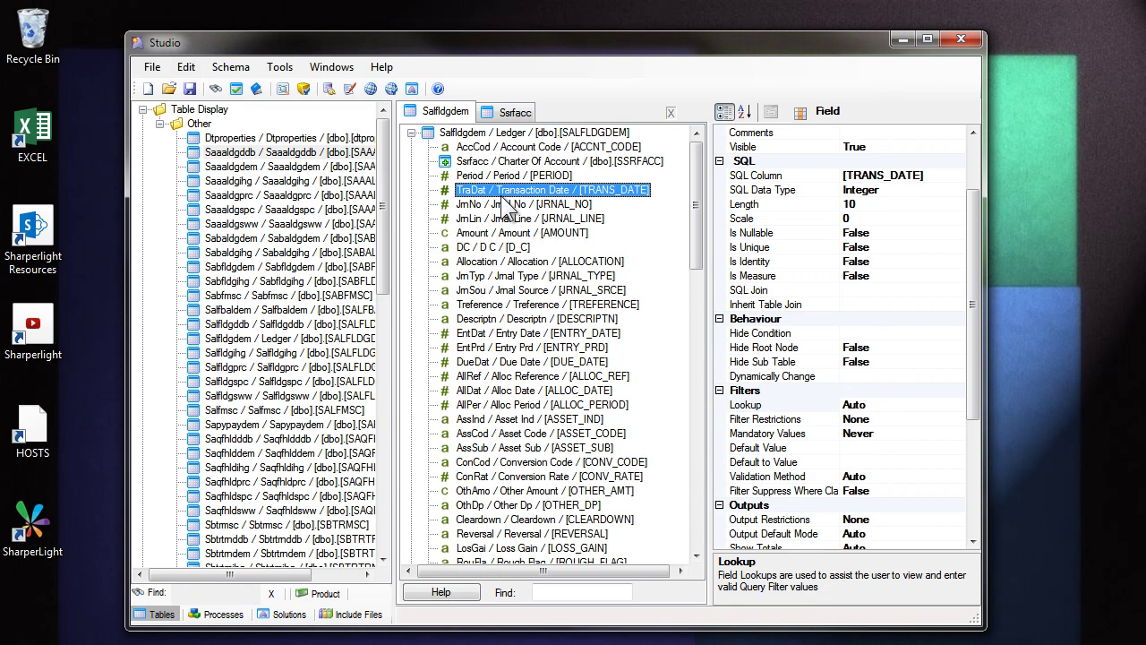
Copy the ledger's AccCod field with its inherited lookup details
click(516, 147)
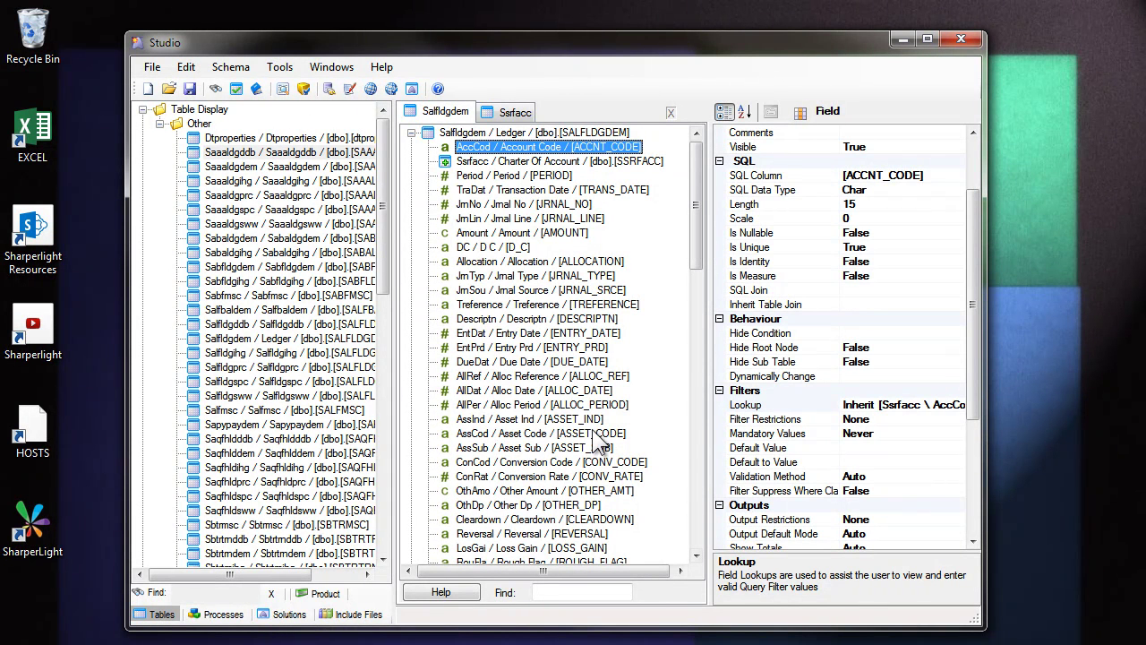
right_click(516, 150)
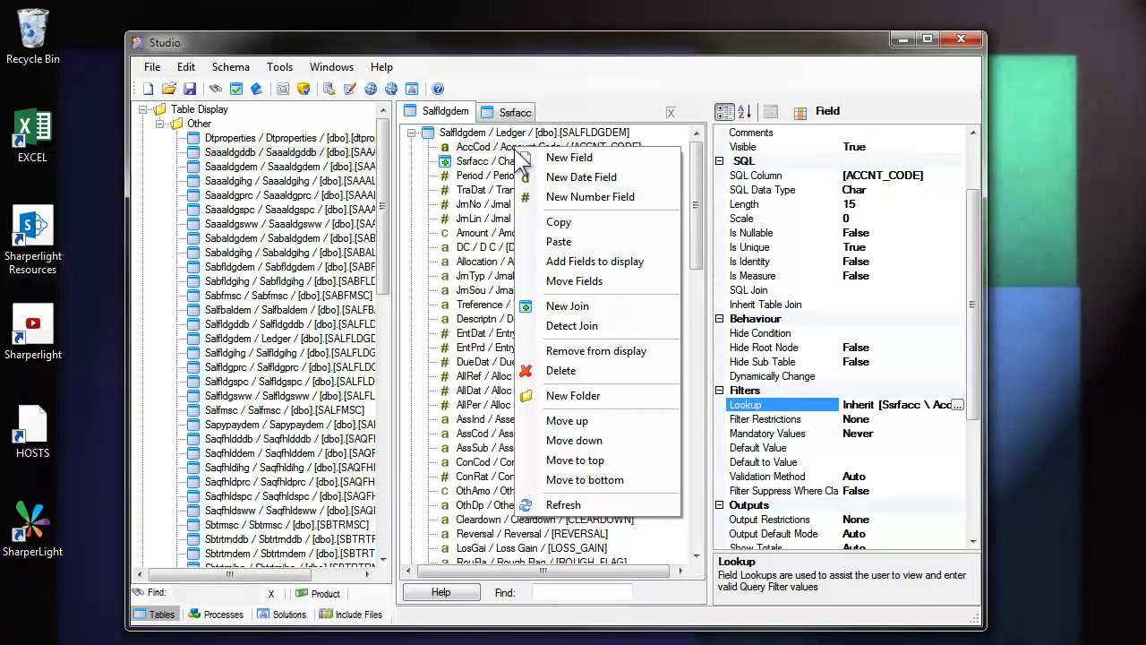
click(557, 223)
Search all objects and properties in the datamodel for [ACCNT_CODE]
click(215, 88)
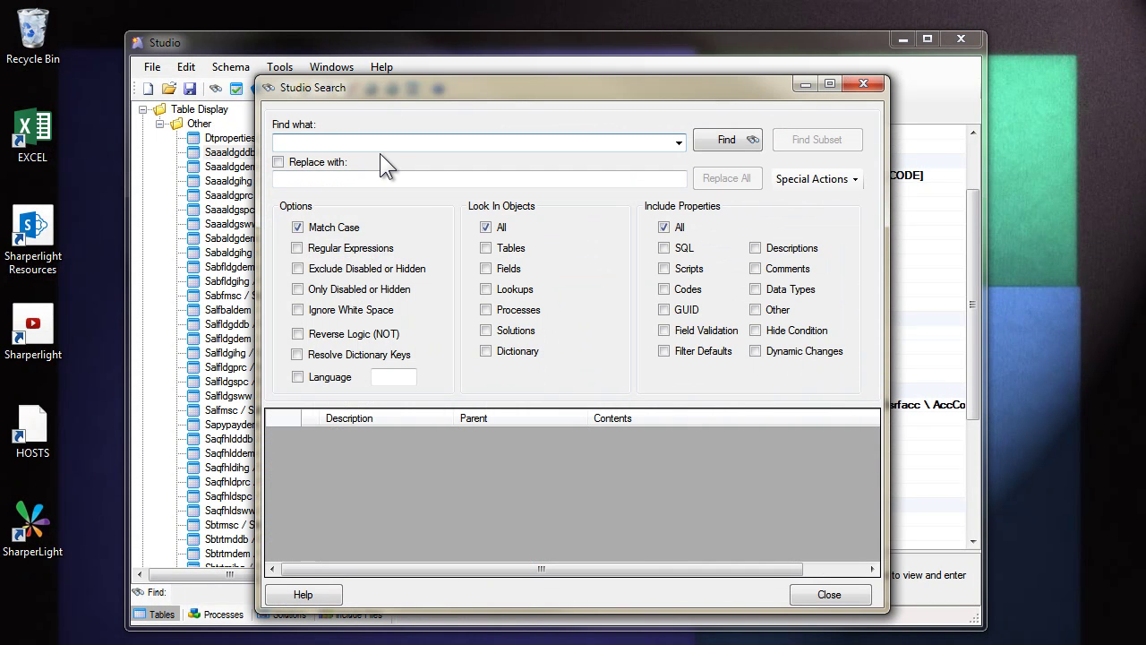
text([ACCNT_CODE)
click(718, 145)
Apply the copied field's lookup details to all fields in the search results
click(784, 178)
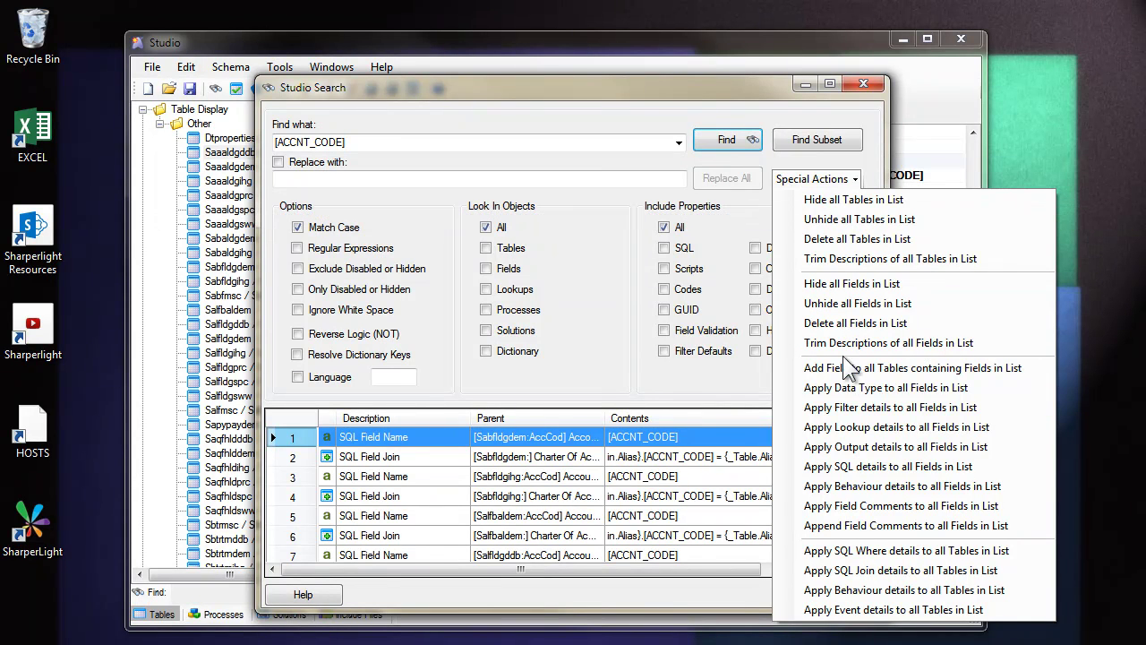
click(922, 425)
click(559, 414)
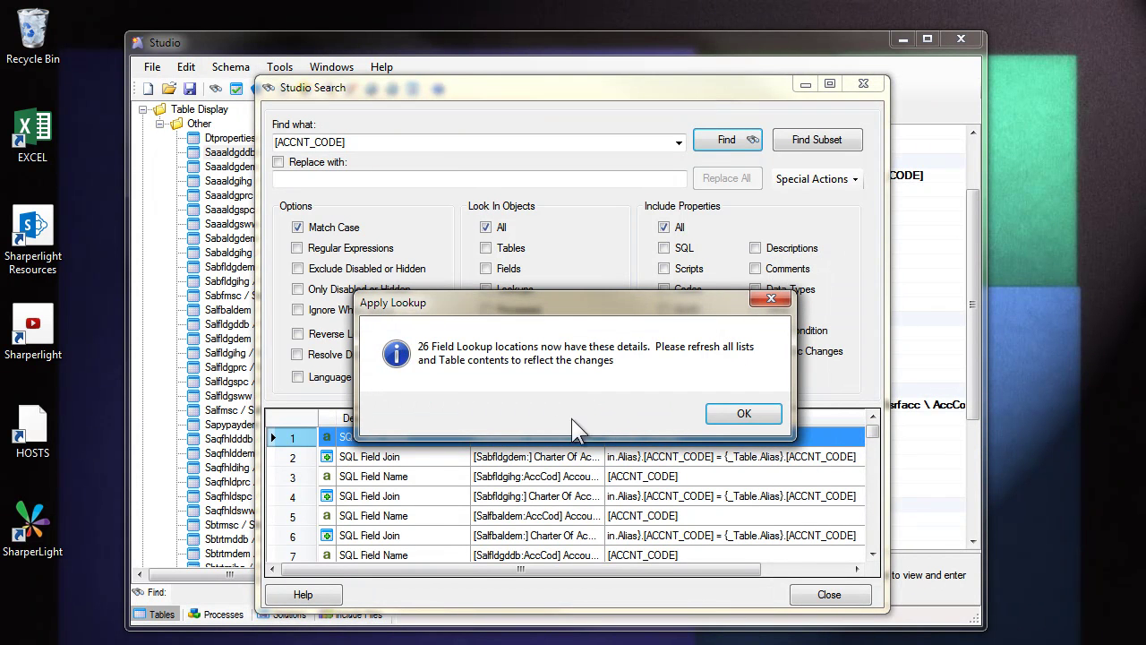
click(742, 412)
Open the Spmfdtidem table's AccCod field from the search results to examine its lookup setting
scroll(537, 497, down, 6)
scroll(538, 497, down, 6)
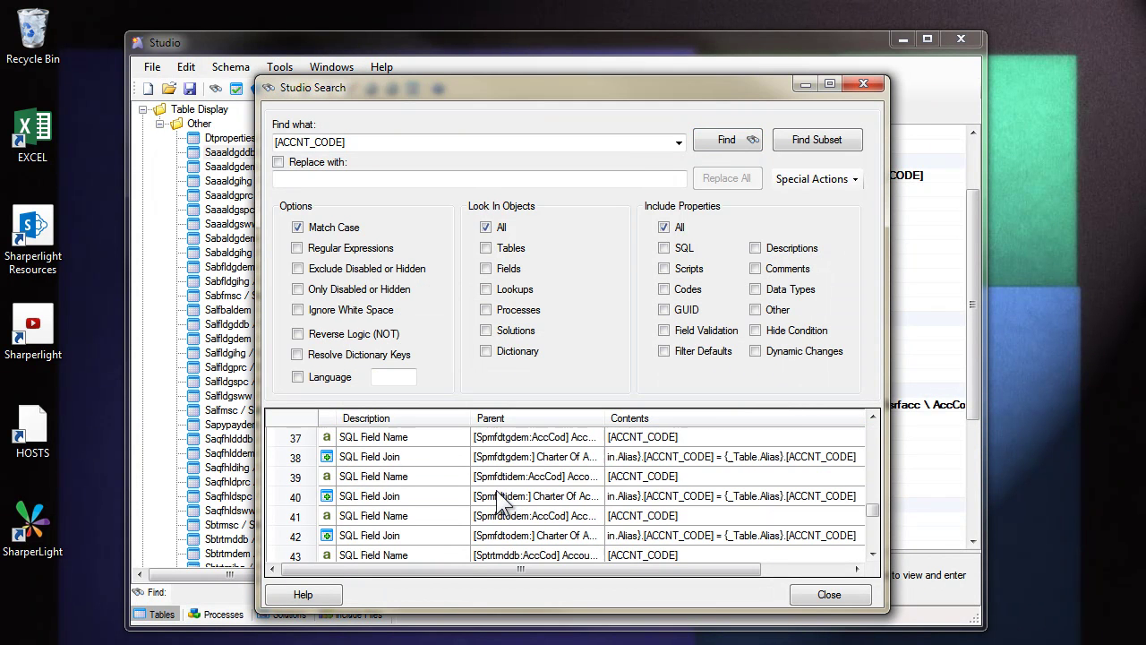
double_click(506, 477)
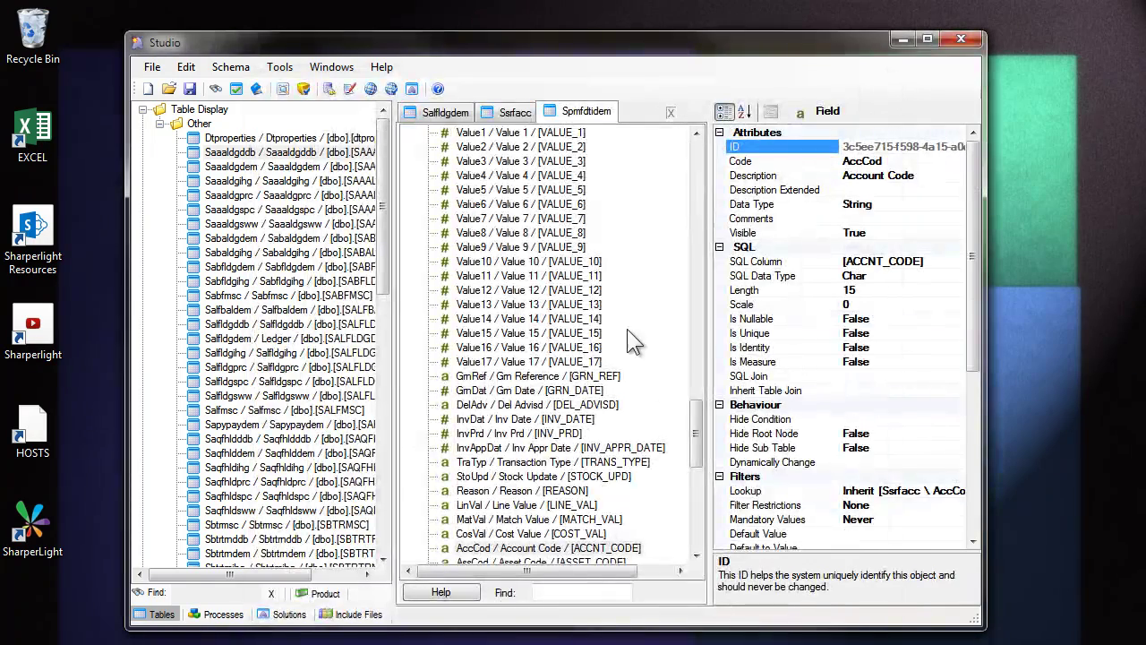
Filter the Spmfdtidem table's fields by "acc", examine the AccCod field's lookup setting, and close the table
drag(694, 413, 680, 136)
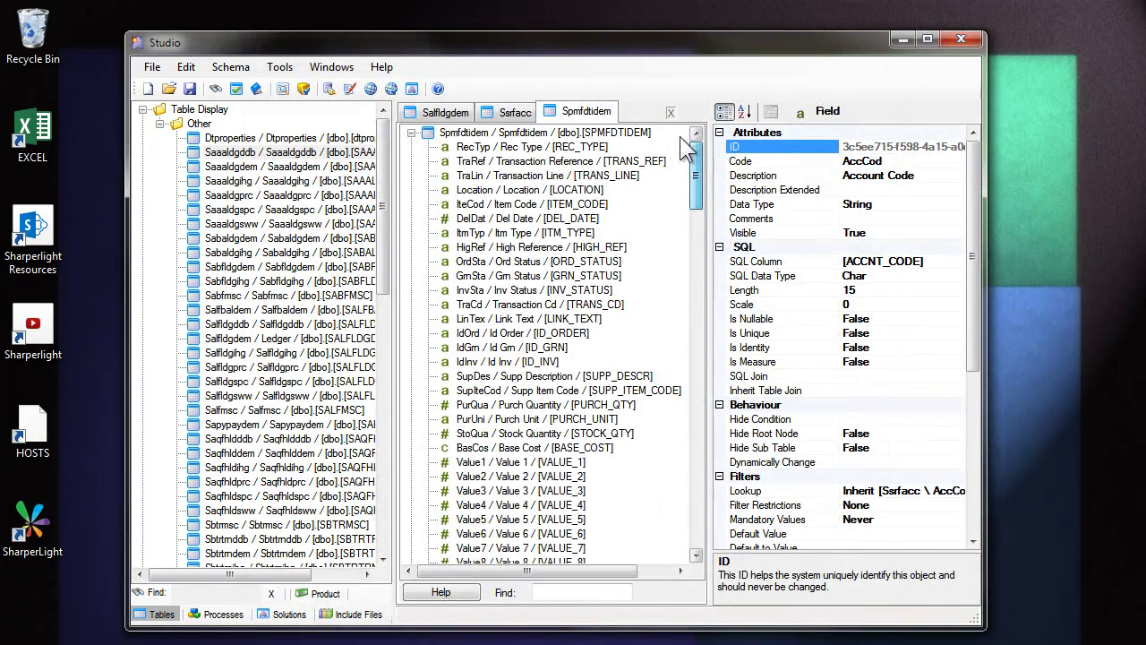
click(552, 593)
text(acc)
click(506, 147)
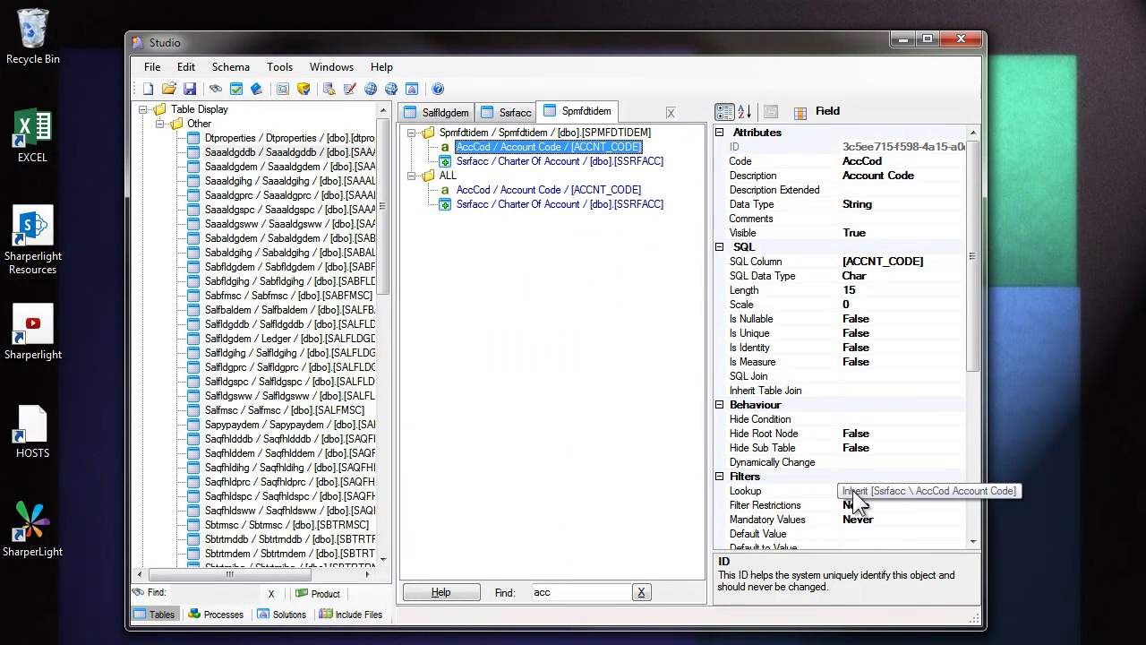
click(851, 491)
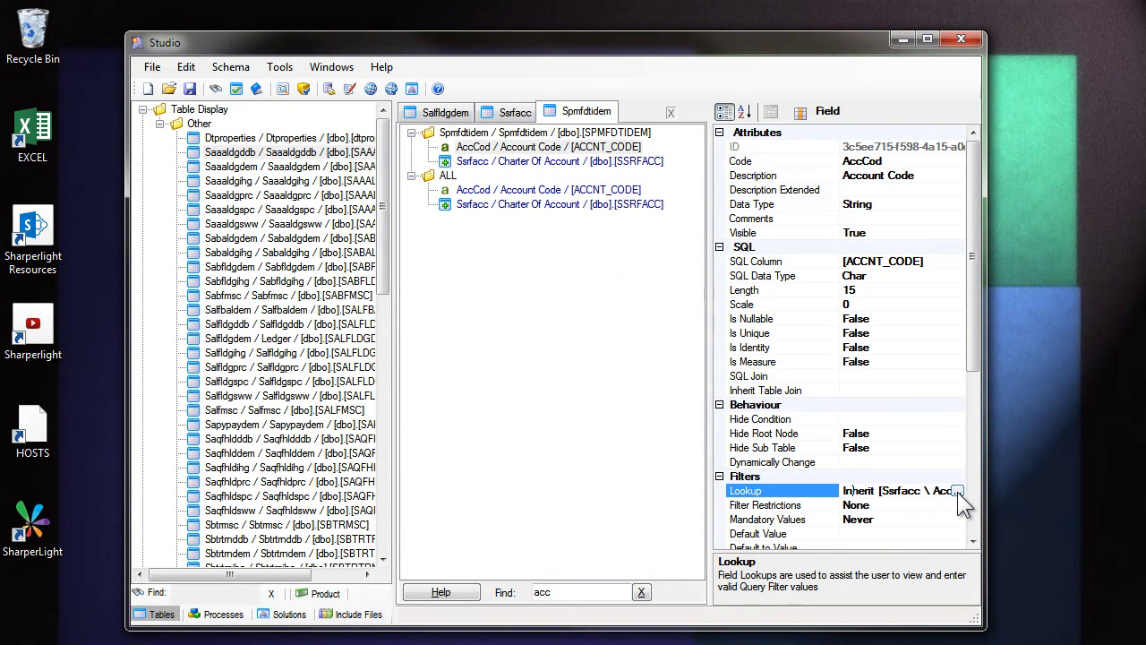
click(670, 112)
Change the data type of the ledger table's Period field to Period
click(484, 190)
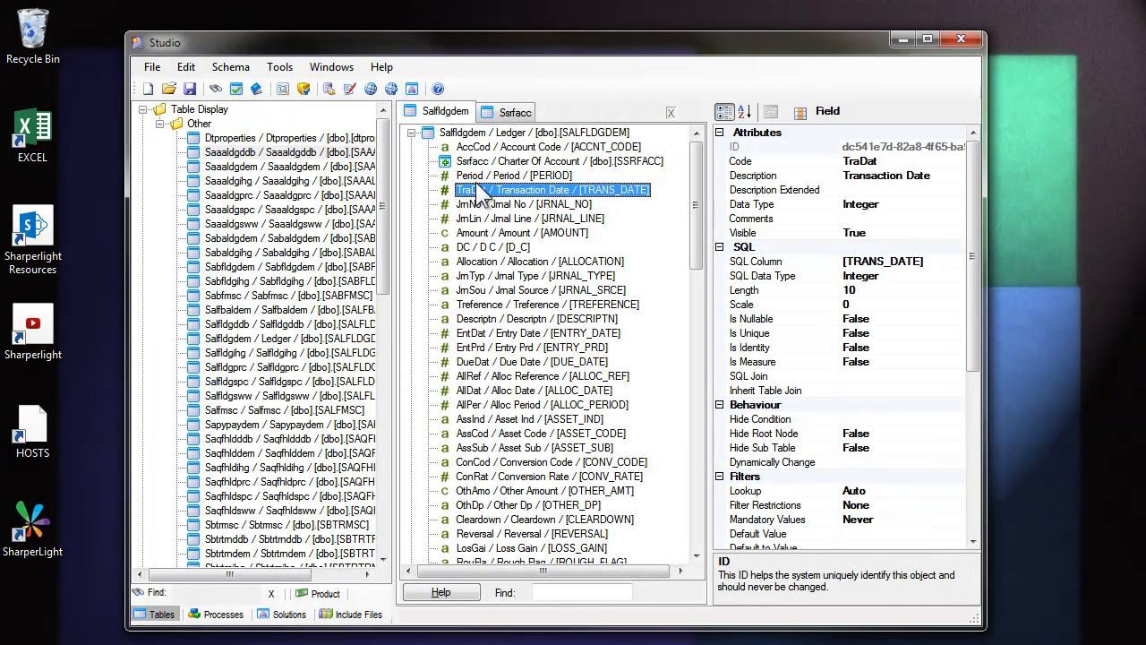
click(480, 178)
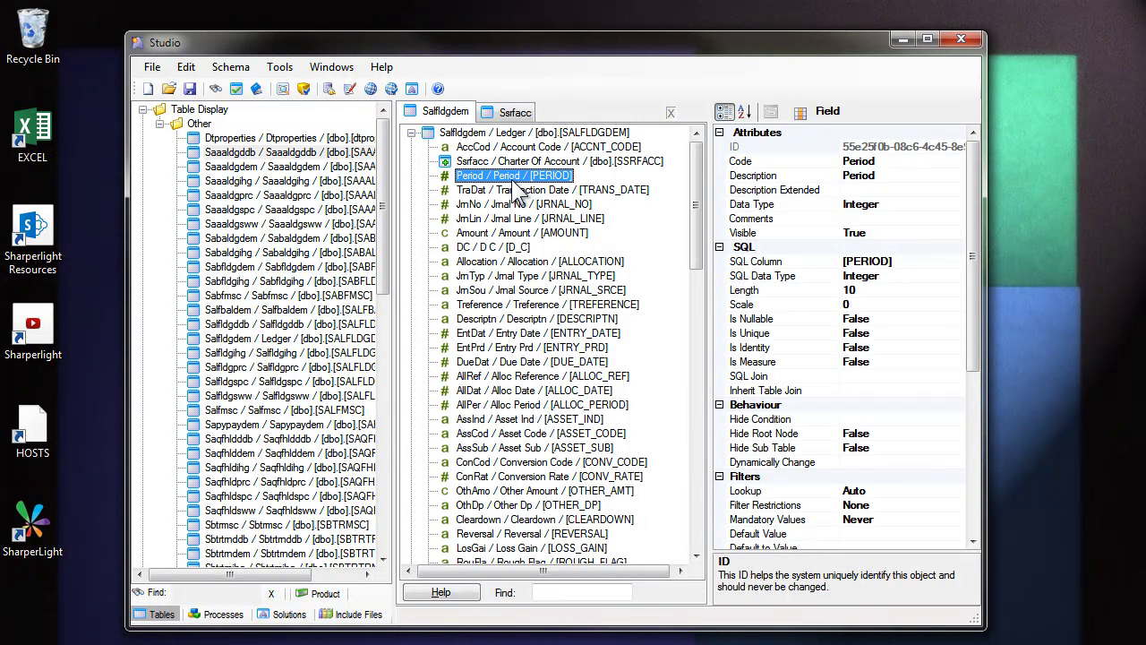
click(770, 202)
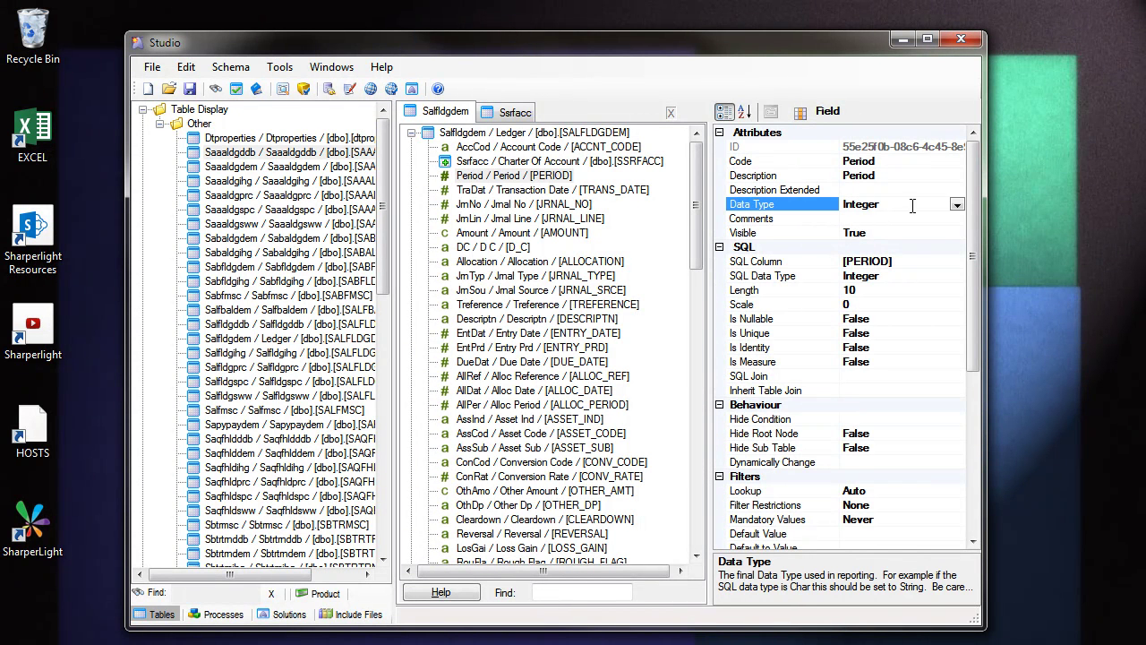
click(956, 205)
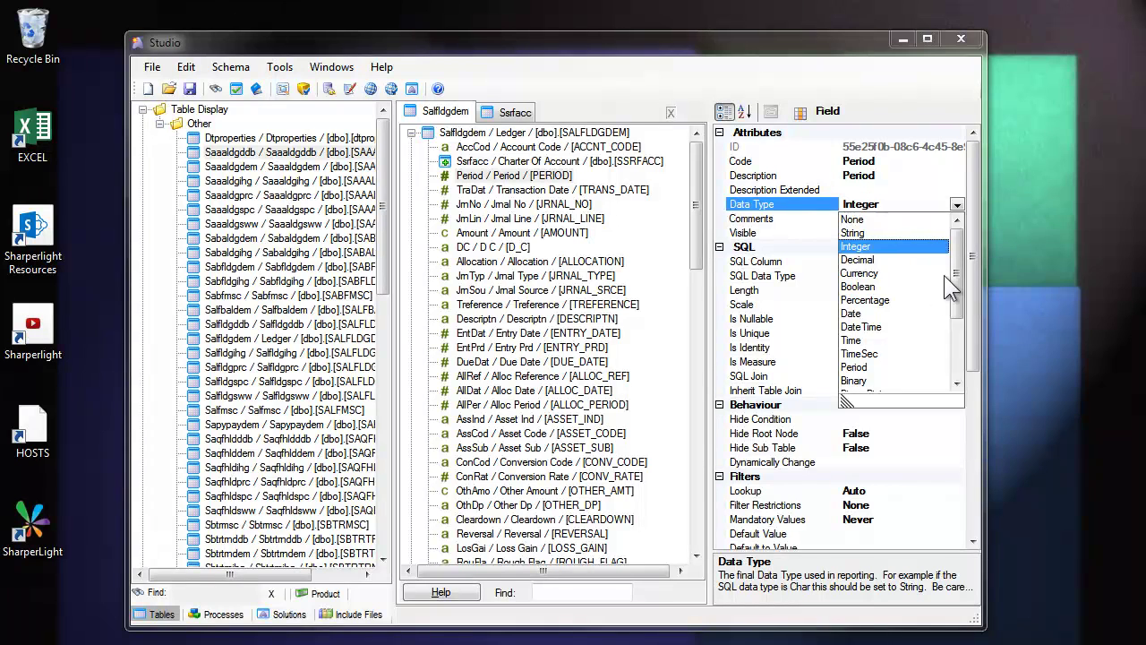
drag(960, 267, 954, 329)
click(856, 260)
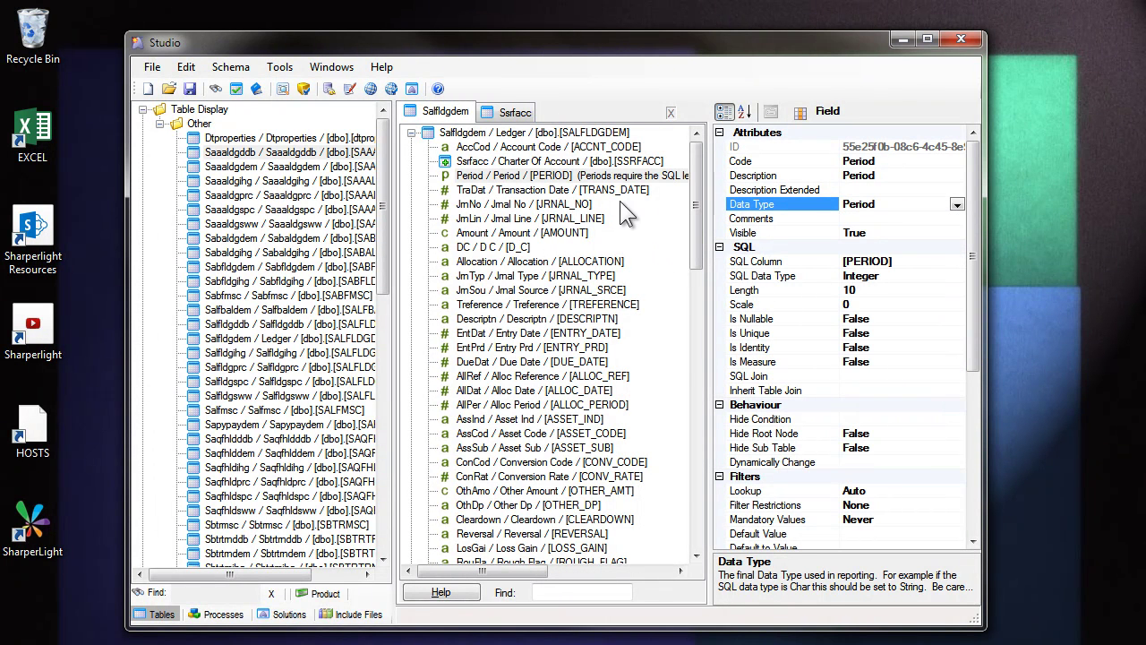
Set the ledger Period field's SQL length to 7 and copy the field
click(864, 288)
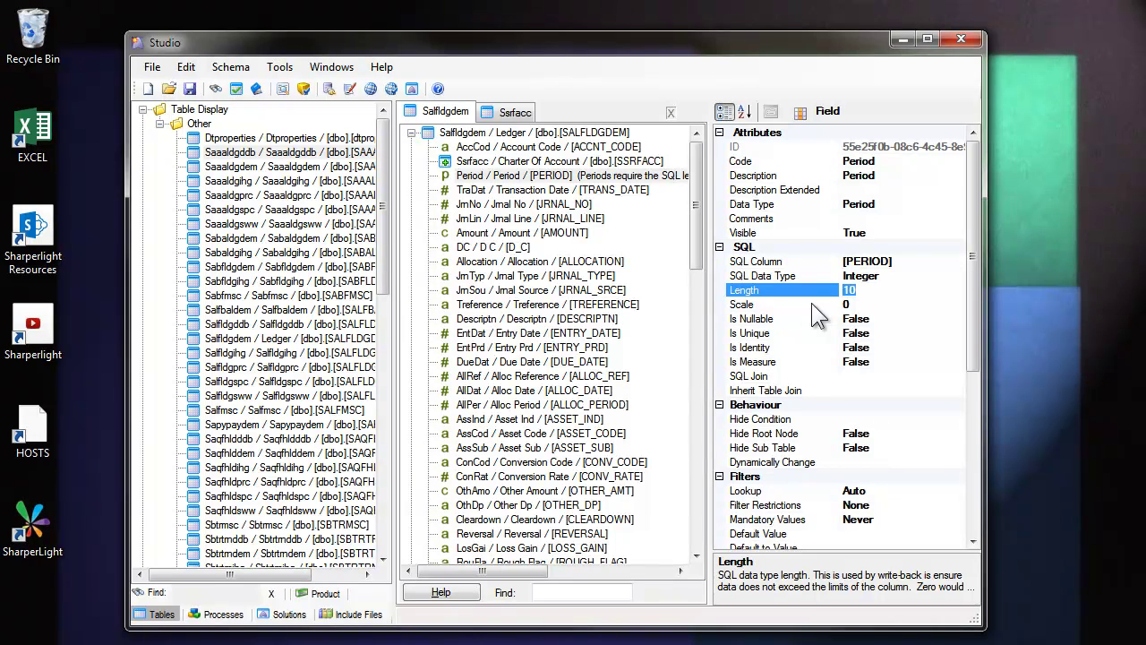
text(7)
click(867, 314)
right_click(493, 175)
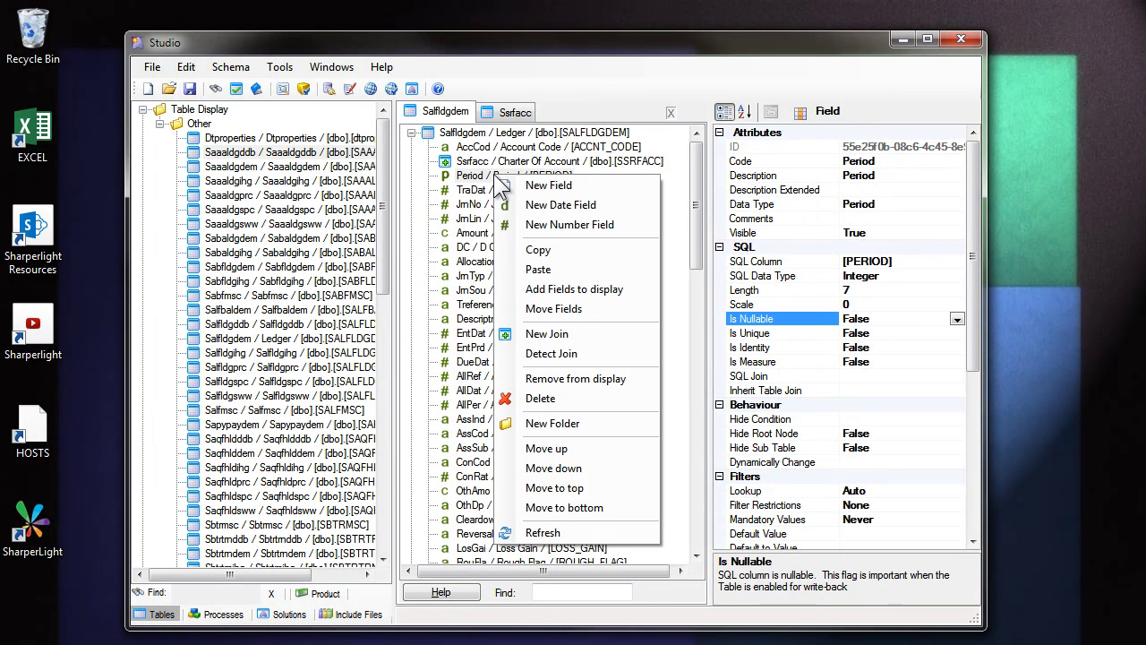
right_click(471, 172)
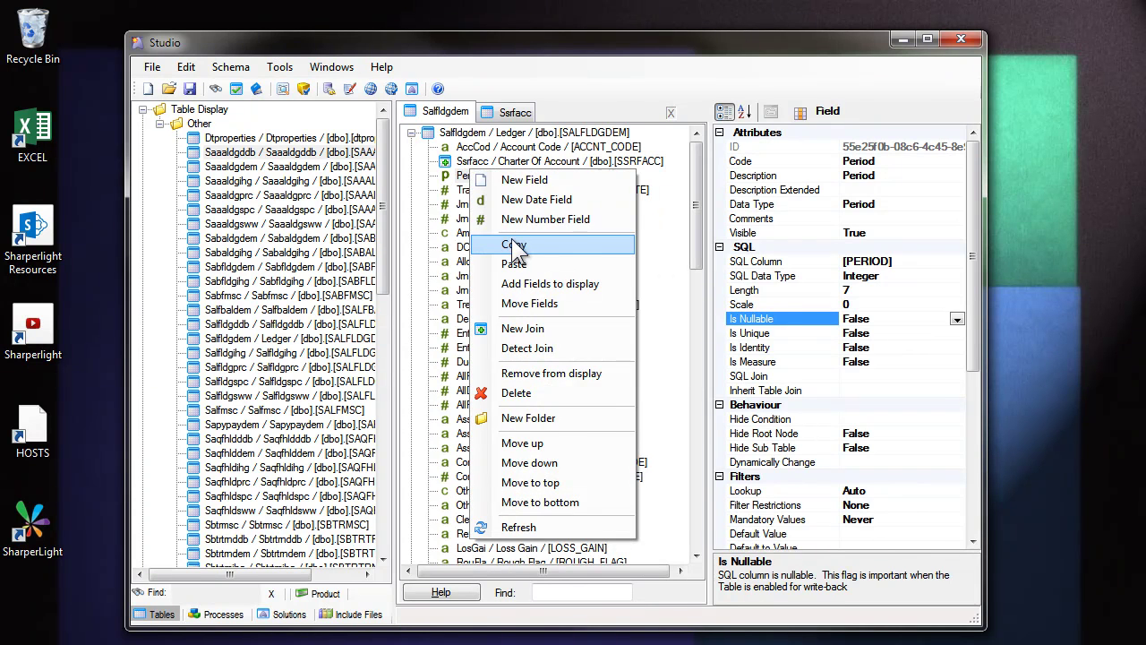
click(514, 244)
click(468, 188)
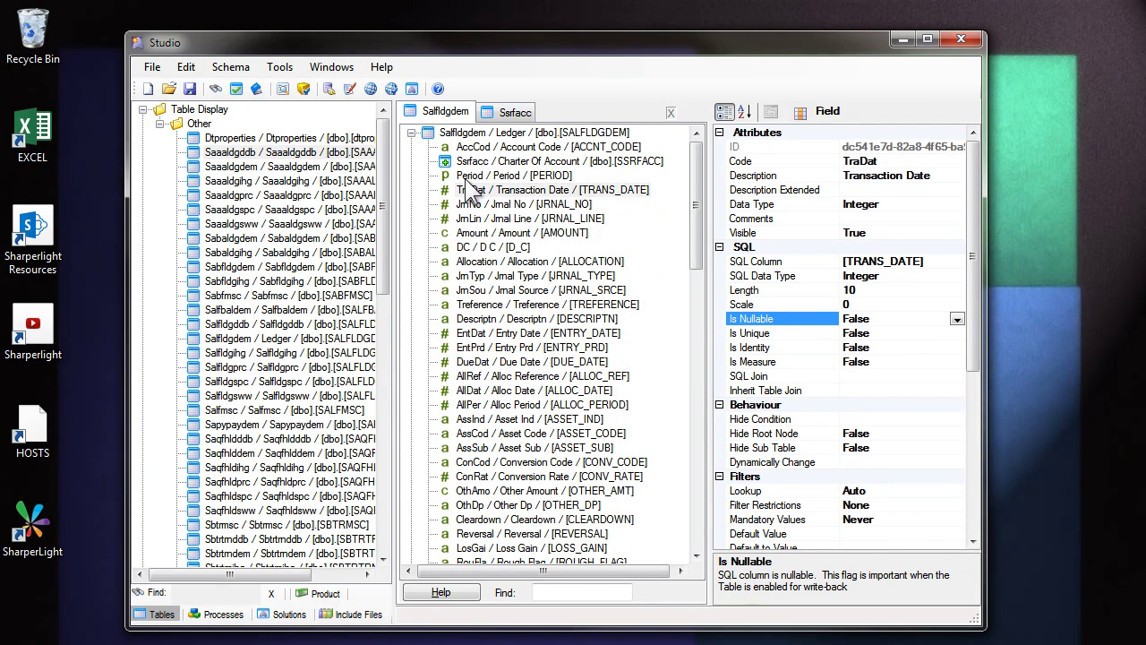
Search the datamodel for [PERIOD], looking only in fields and their SQL properties
click(216, 90)
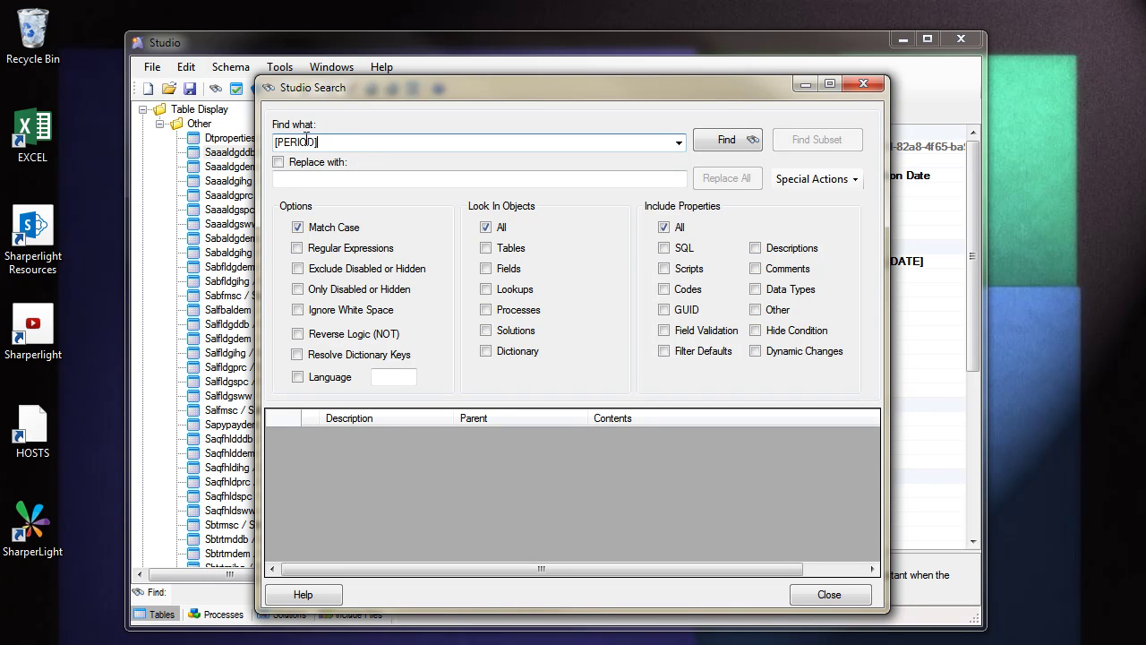
click(486, 268)
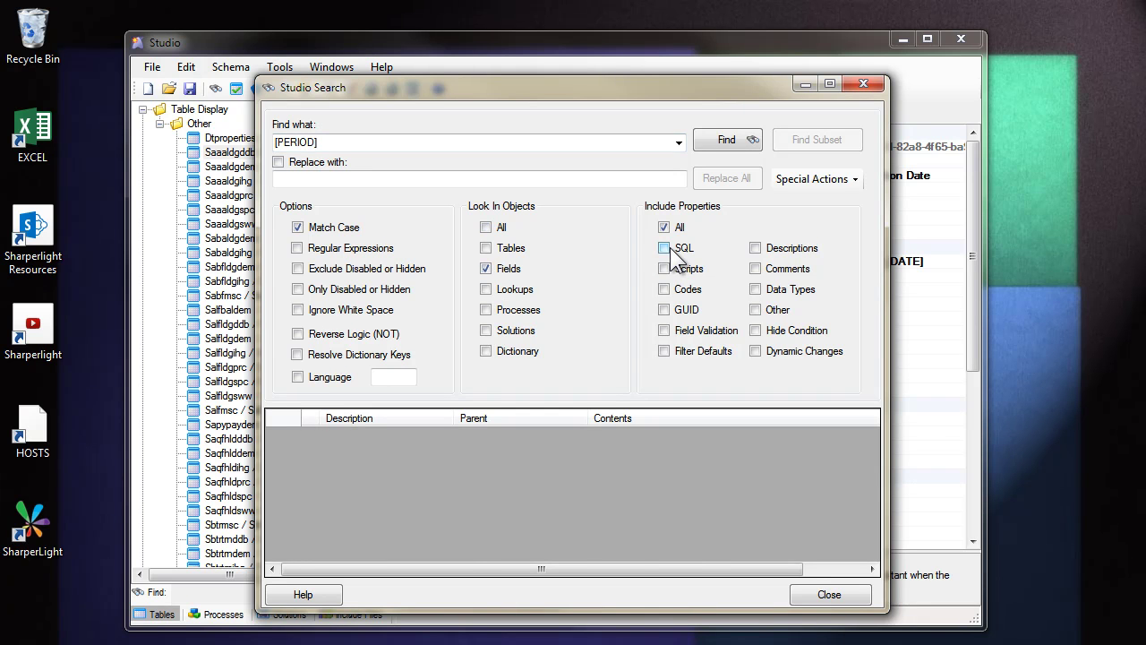
key(Return)
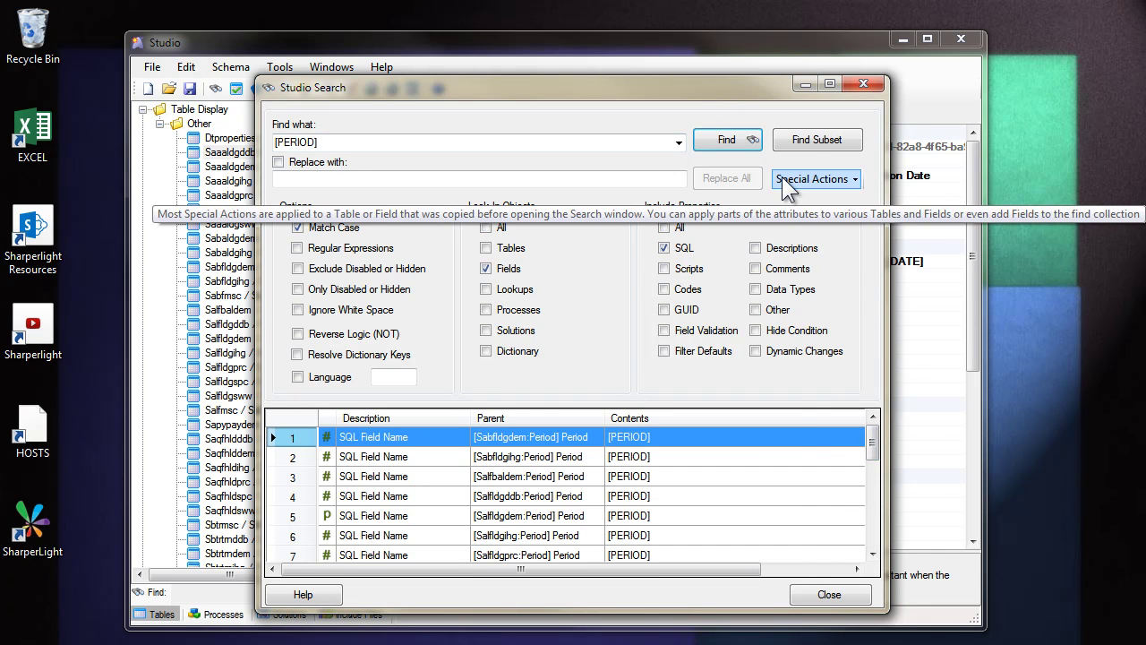
Apply the copied Period field's data type to all fields in the search results
click(782, 180)
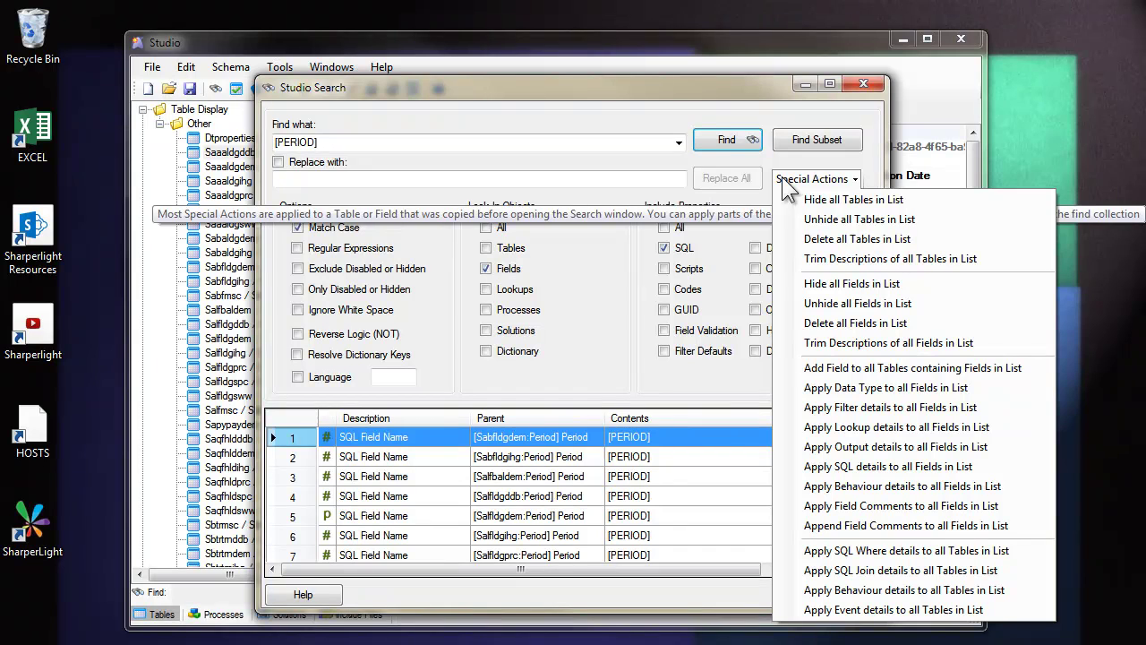
click(860, 394)
click(560, 413)
click(733, 413)
Open the Salfbaldem table's Period field from the search results and examine its data type and SQL length
click(542, 477)
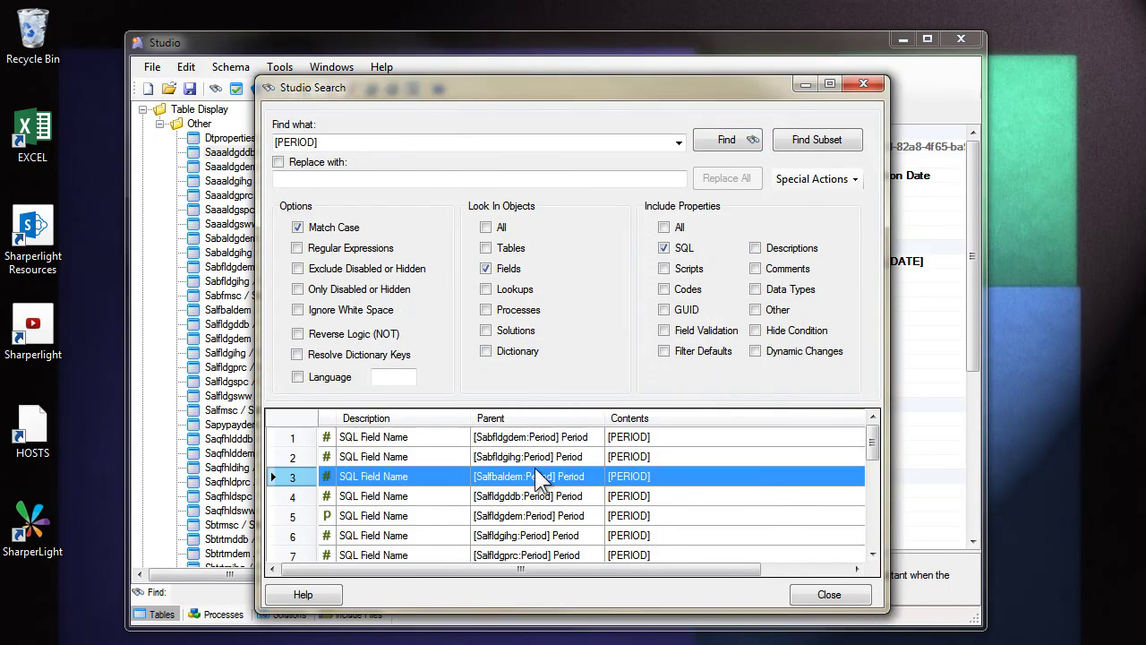
double_click(542, 476)
scroll(705, 282, up, 6)
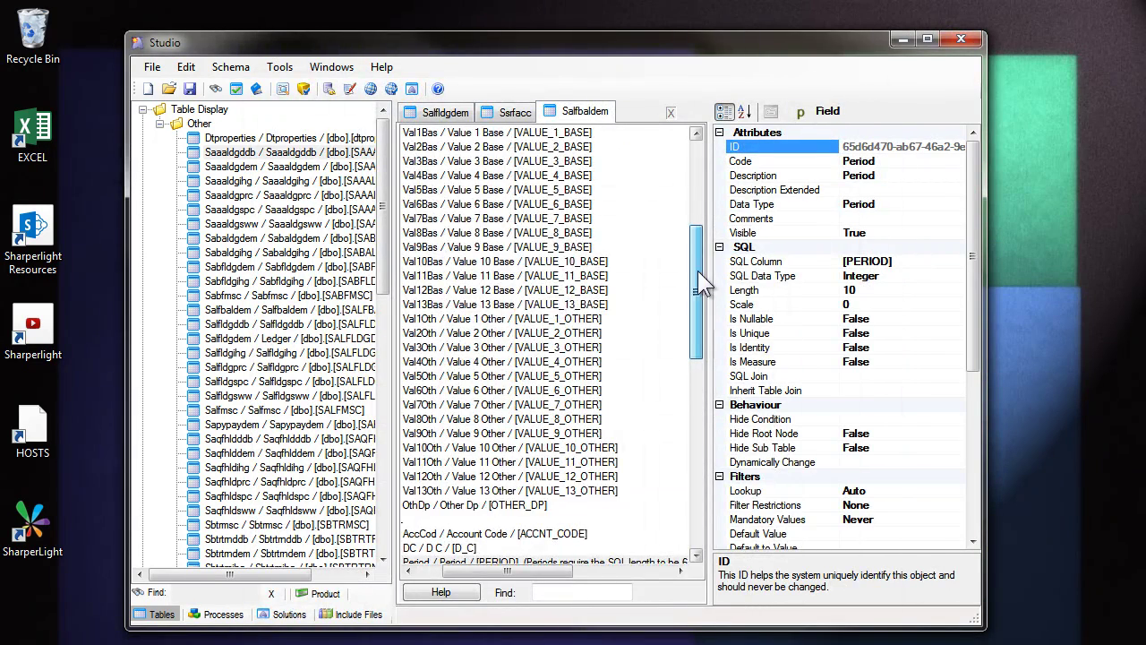
click(439, 232)
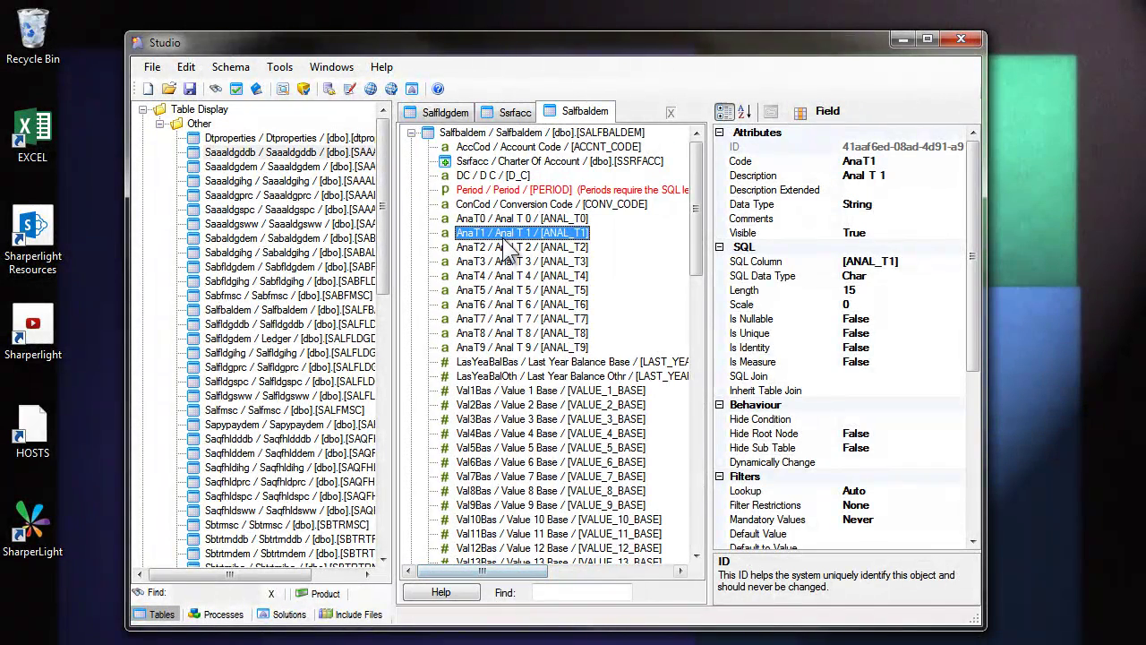
click(477, 191)
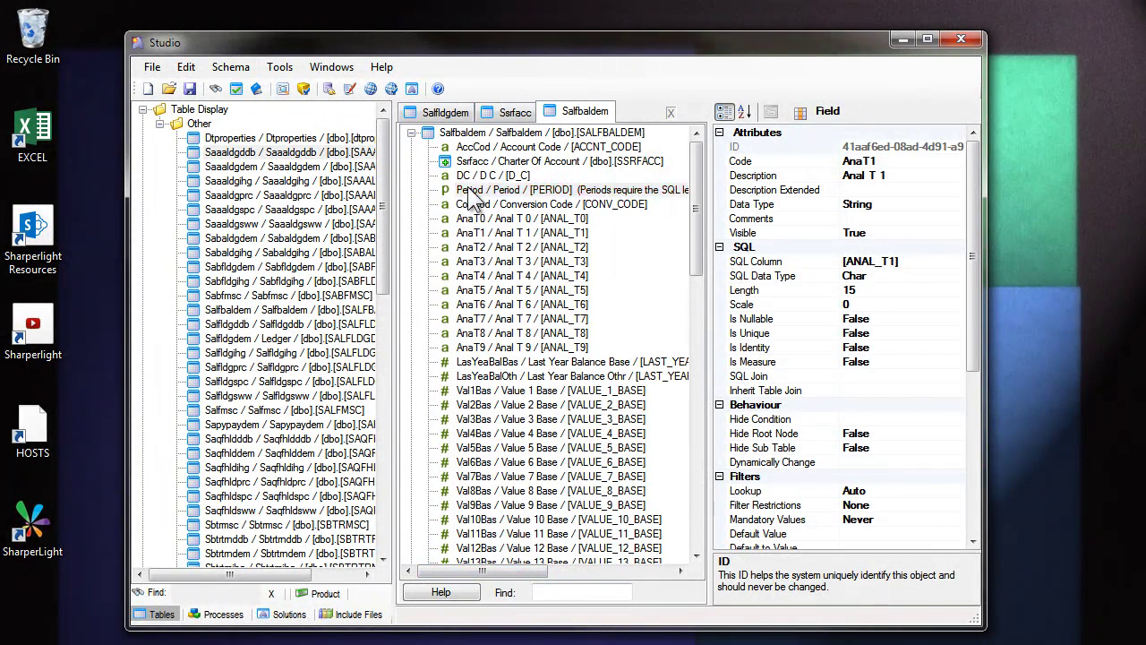
click(883, 203)
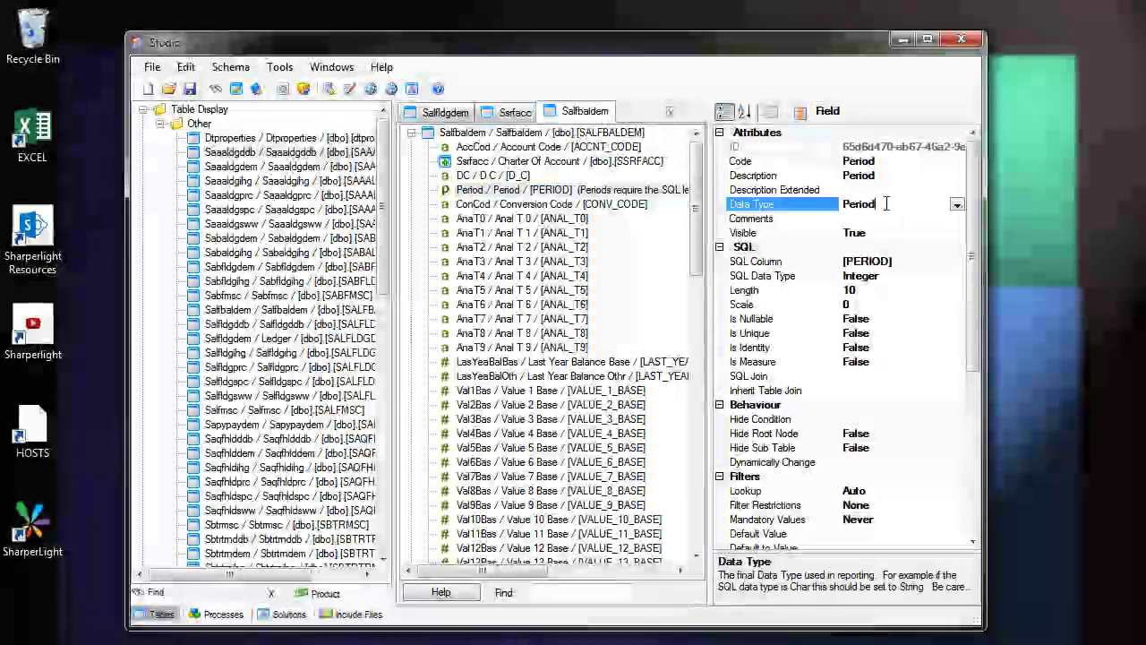
click(862, 291)
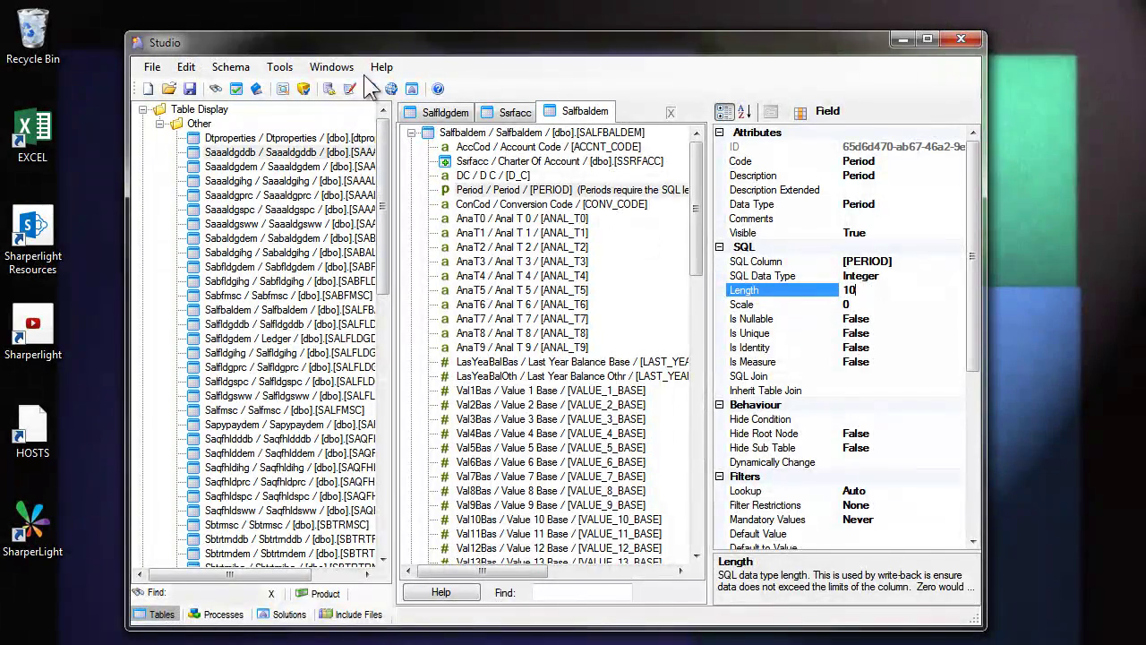
Return to the [PERIOD] search results and apply the copied field's SQL details to all listed fields
drag(348, 50, 325, 109)
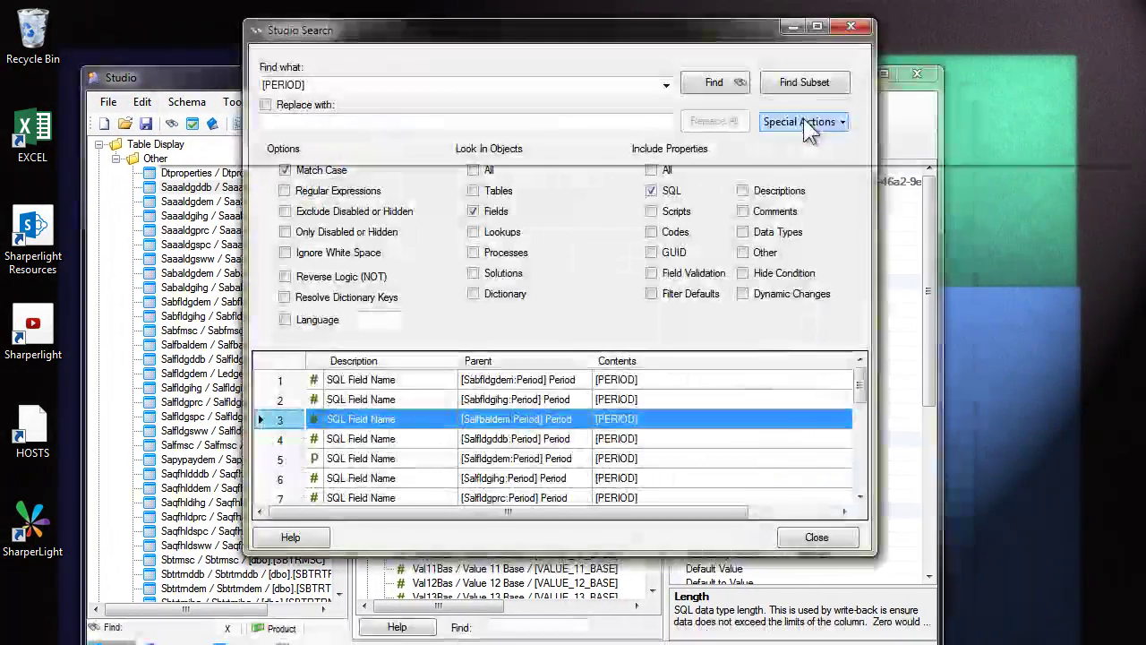
click(803, 120)
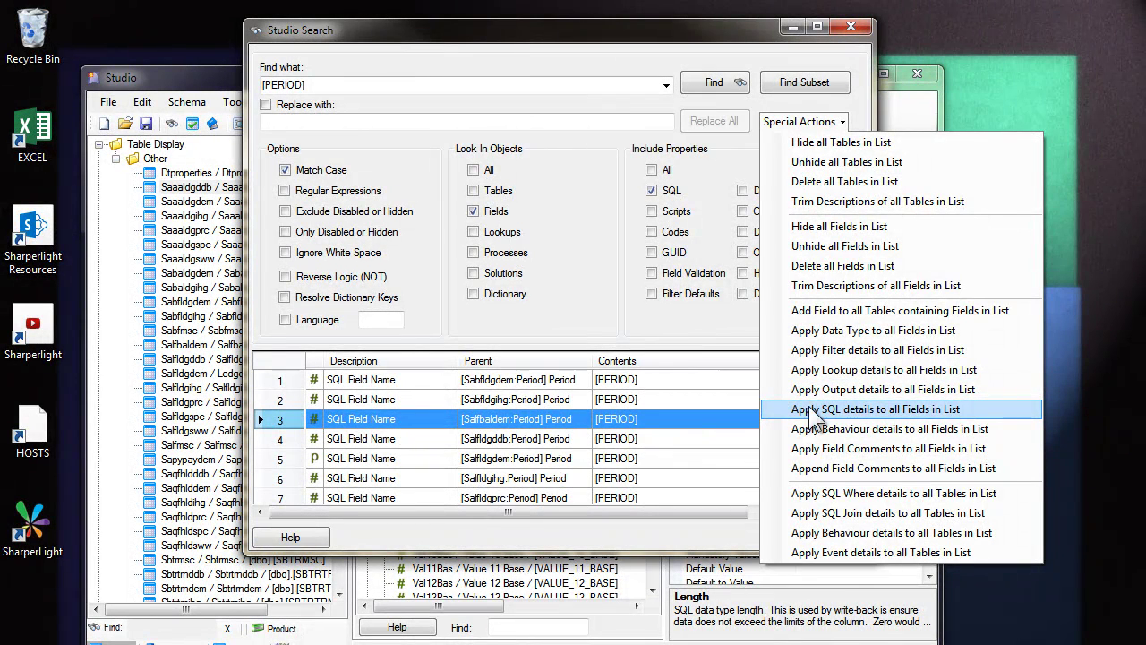
click(916, 410)
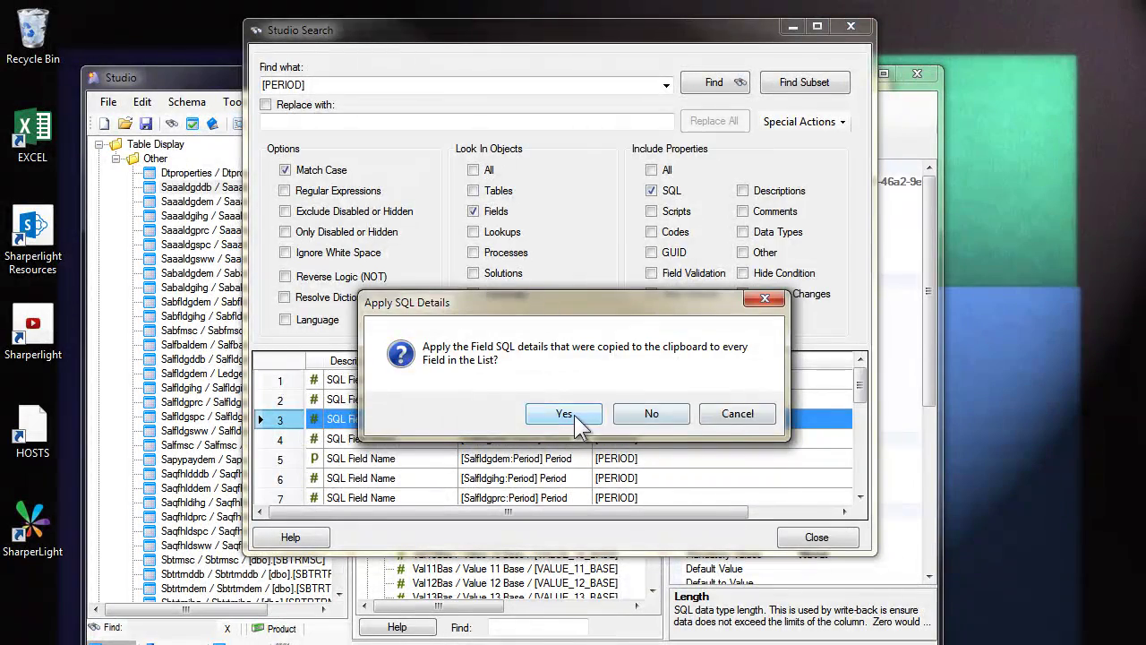
click(574, 416)
click(736, 417)
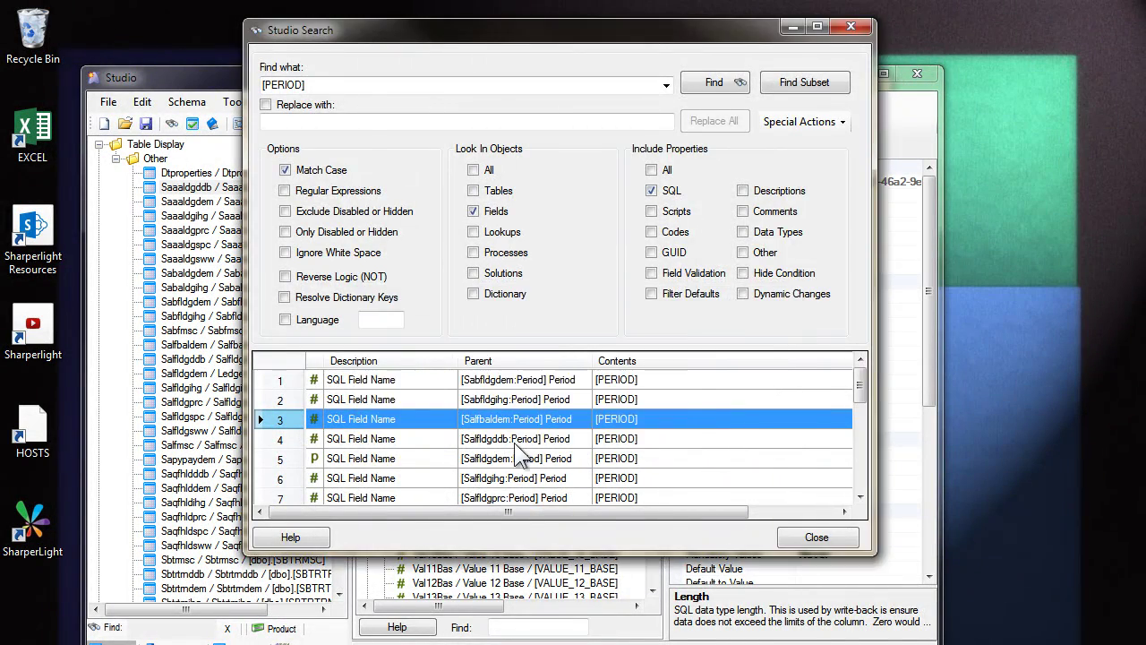
Open the Salfldgddb table's Period field from the search results to check its SQL length
double_click(519, 441)
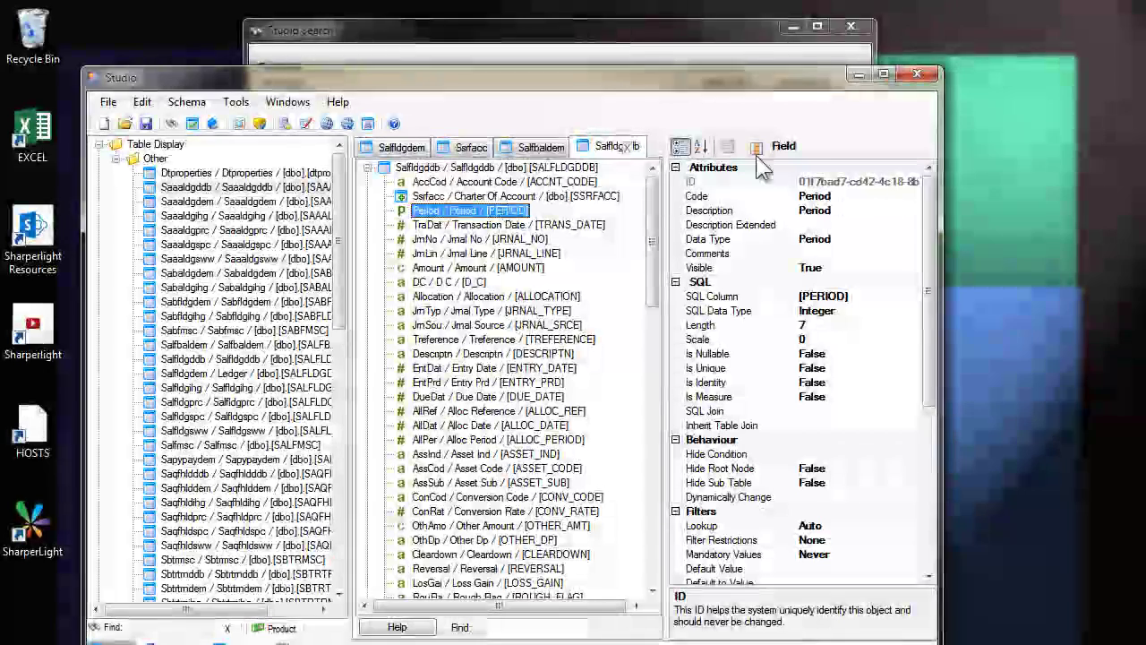
click(717, 326)
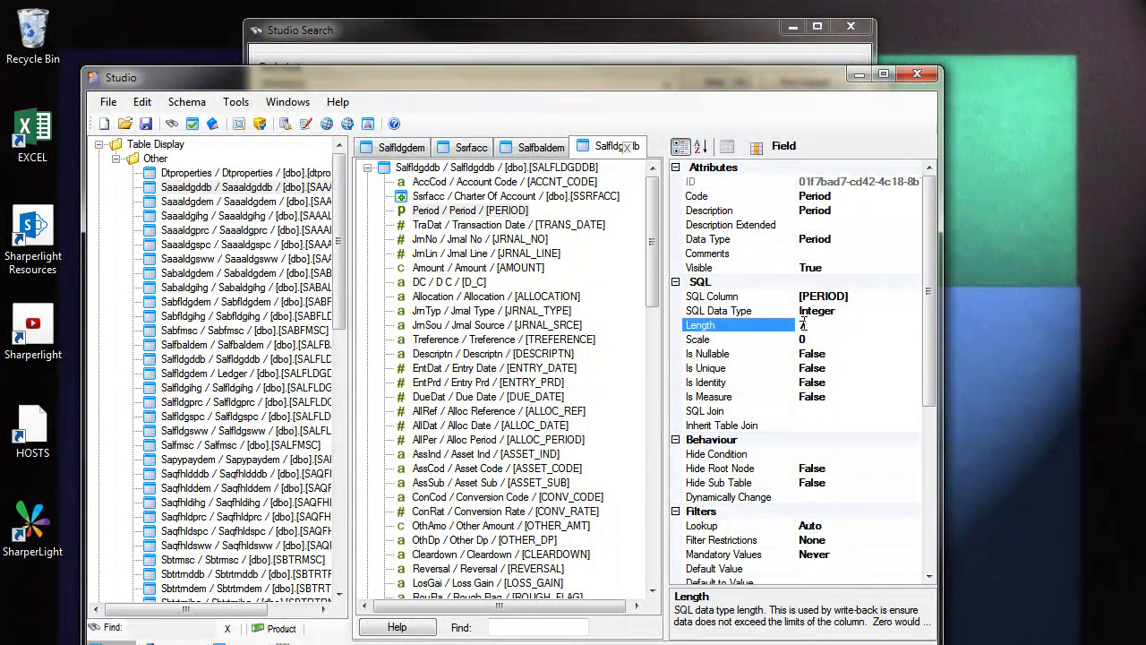
click(491, 266)
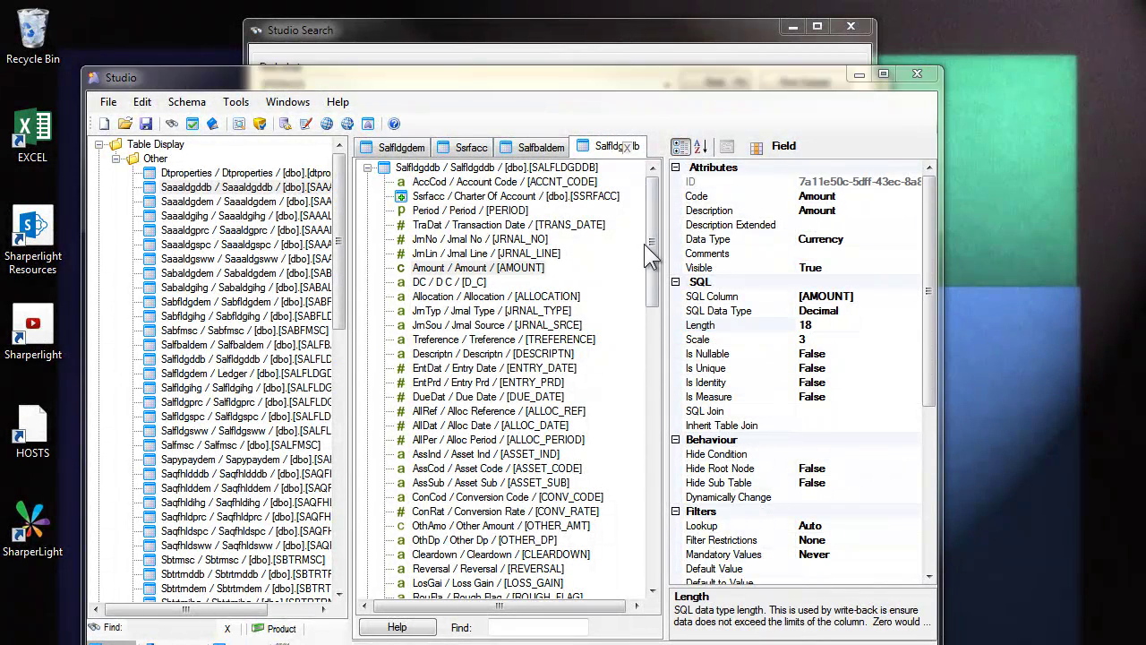
Copy the SQL column name of the Salfldgddb table's HolOpId field
drag(653, 242, 653, 327)
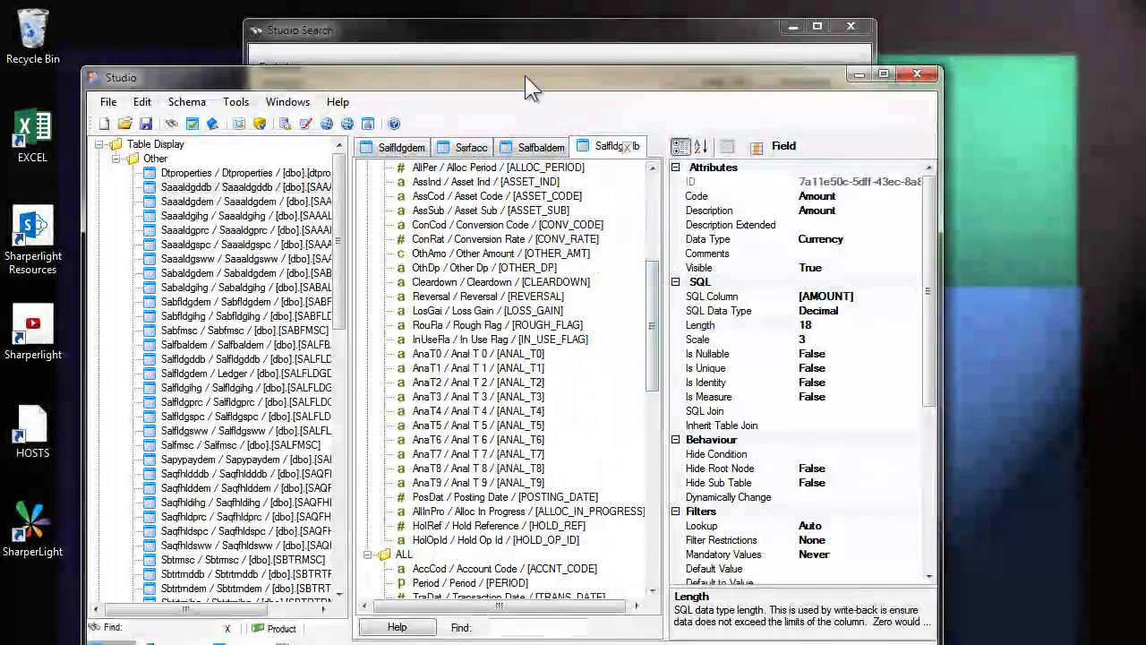
drag(525, 73, 528, 31)
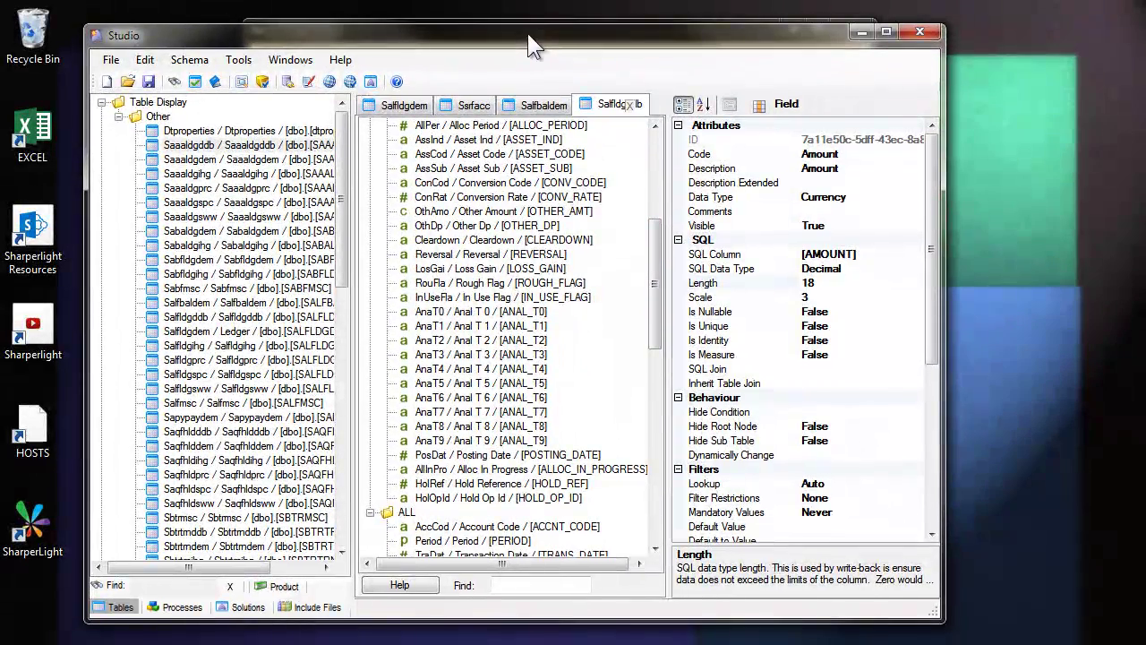
click(473, 498)
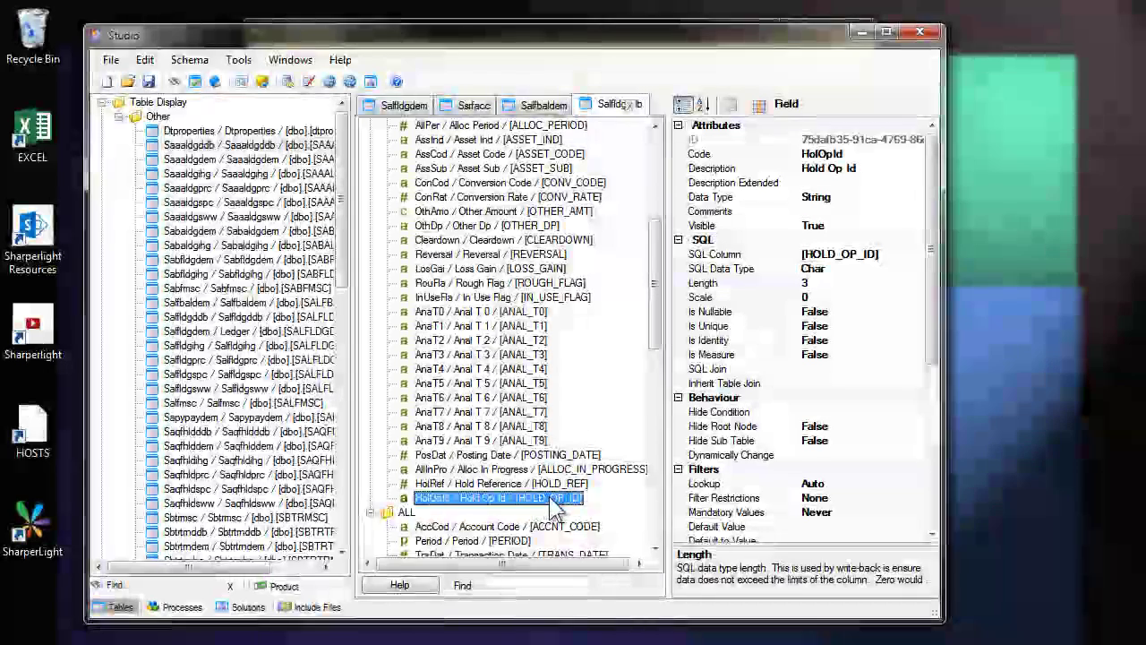
click(867, 256)
double_click(867, 255)
key(ctrl+c)
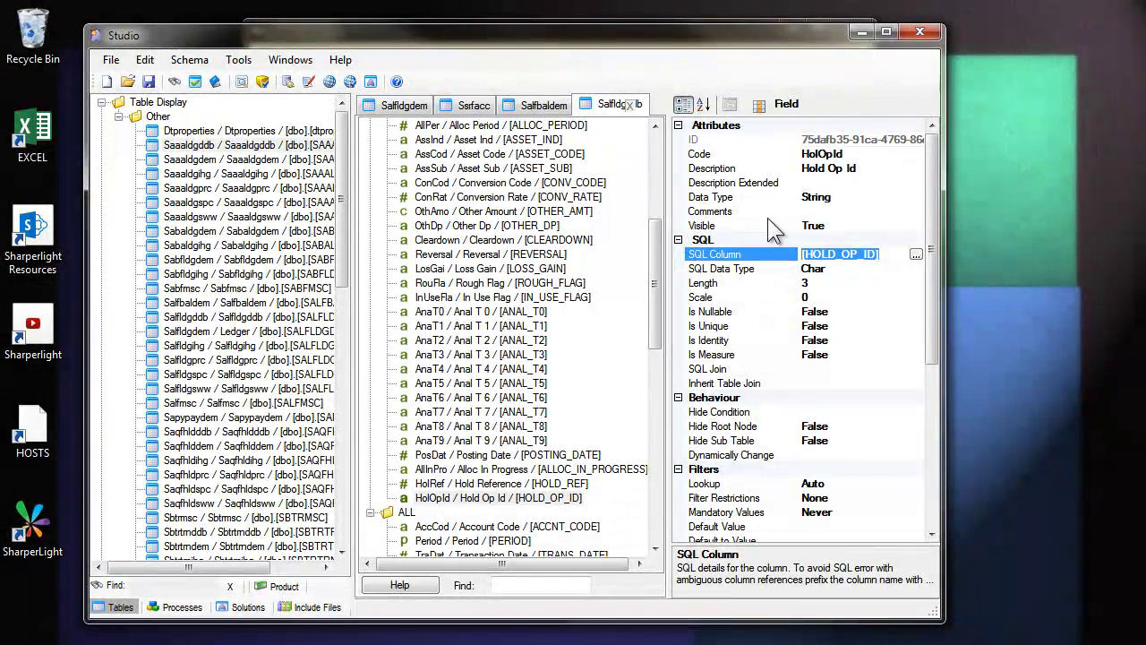
Search only the SQL properties of fields for the copied column name [HOLD_OP_ID]
key(ctrl+f)
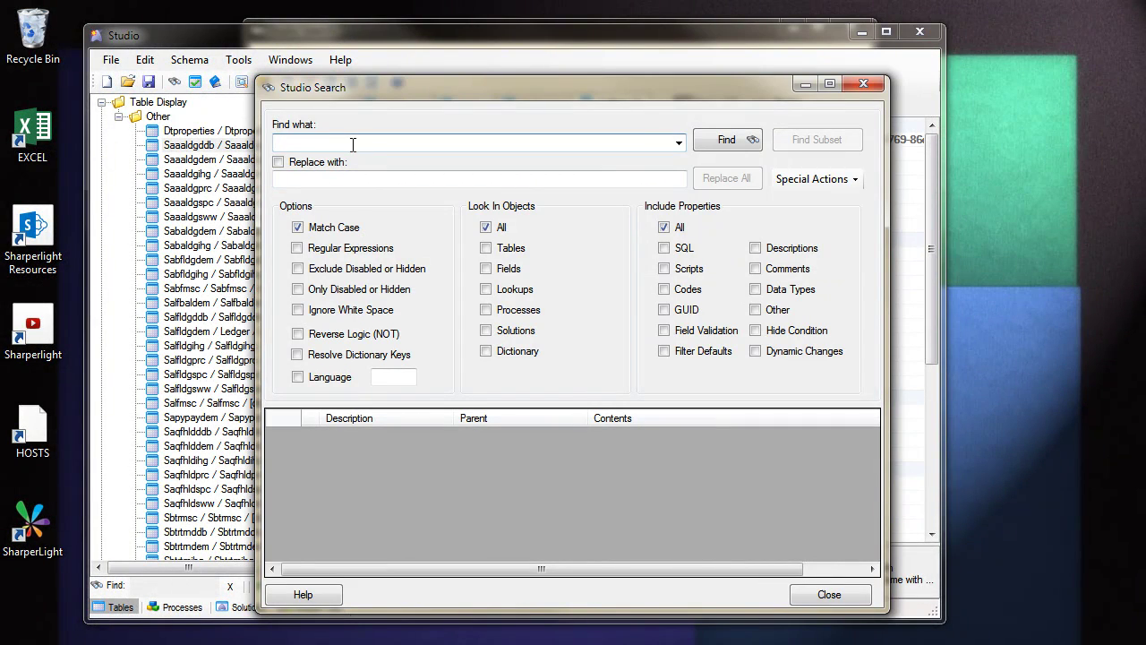
key(ctrl+v)
click(495, 269)
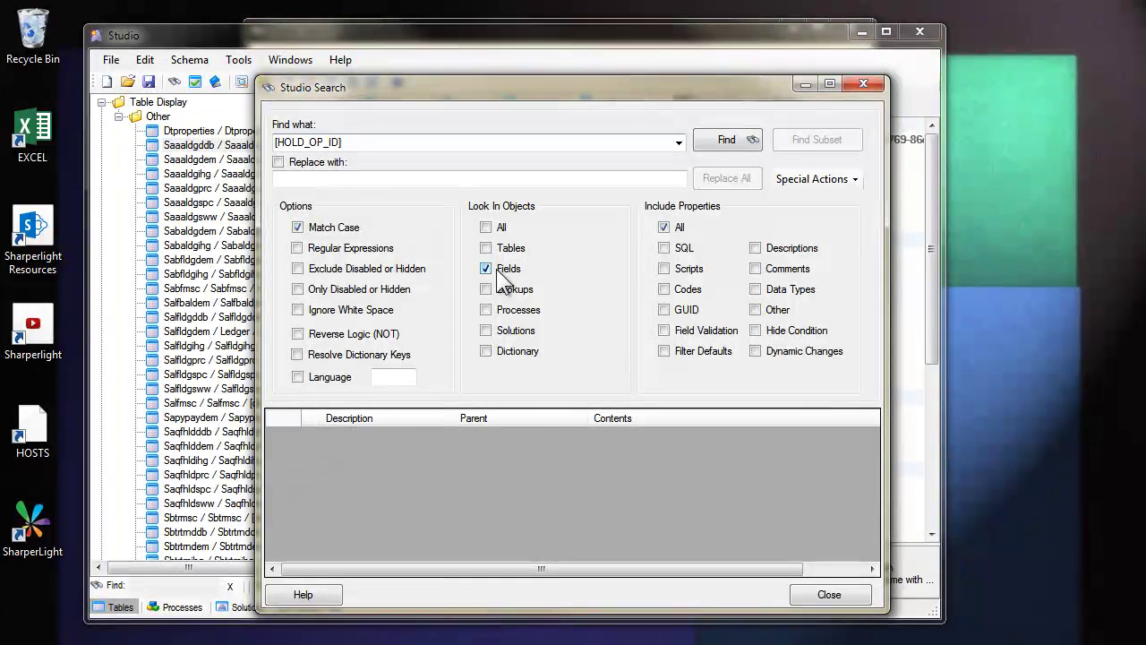
click(664, 248)
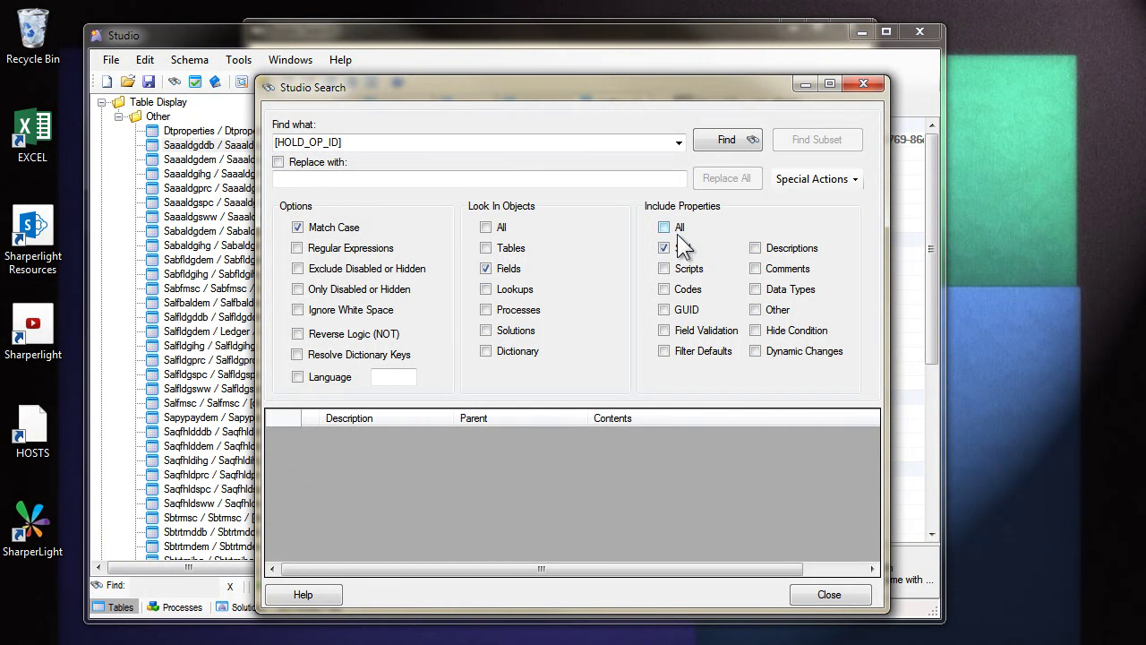
click(726, 140)
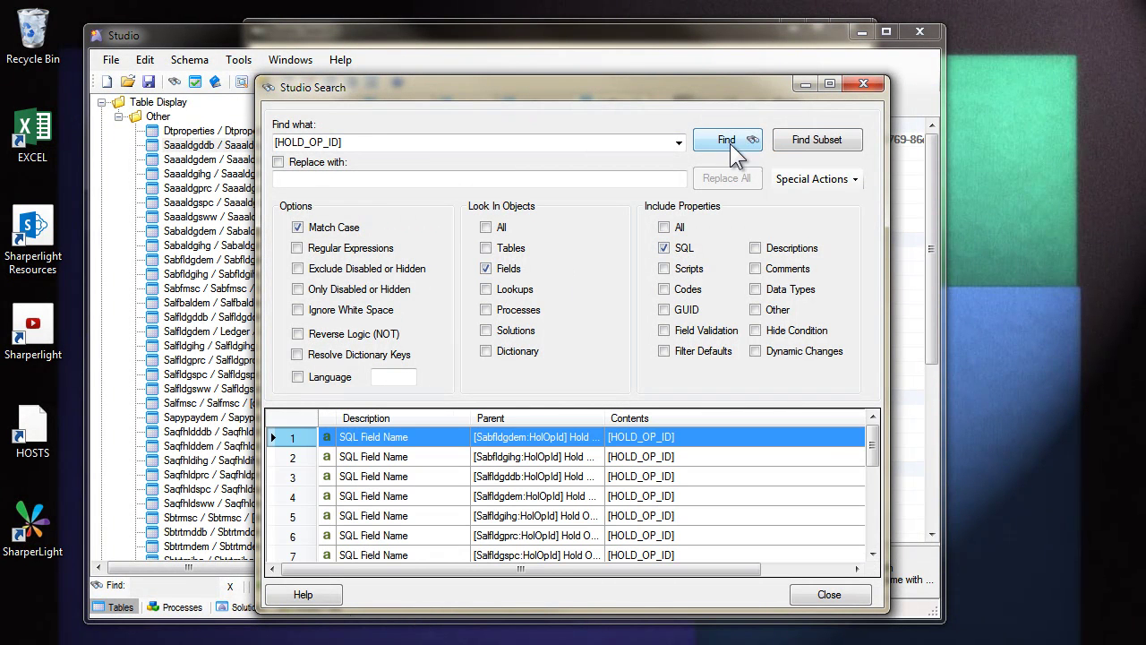
Hide all fields listed in the [HOLD_OP_ID] search results
click(801, 179)
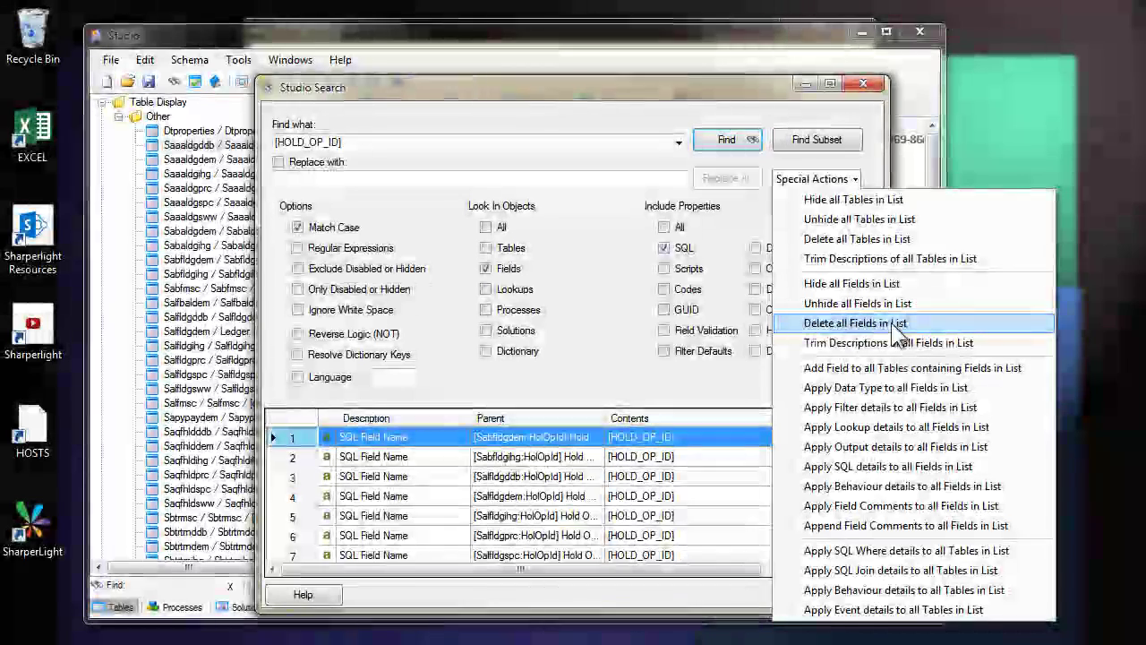
click(818, 286)
click(597, 416)
click(741, 418)
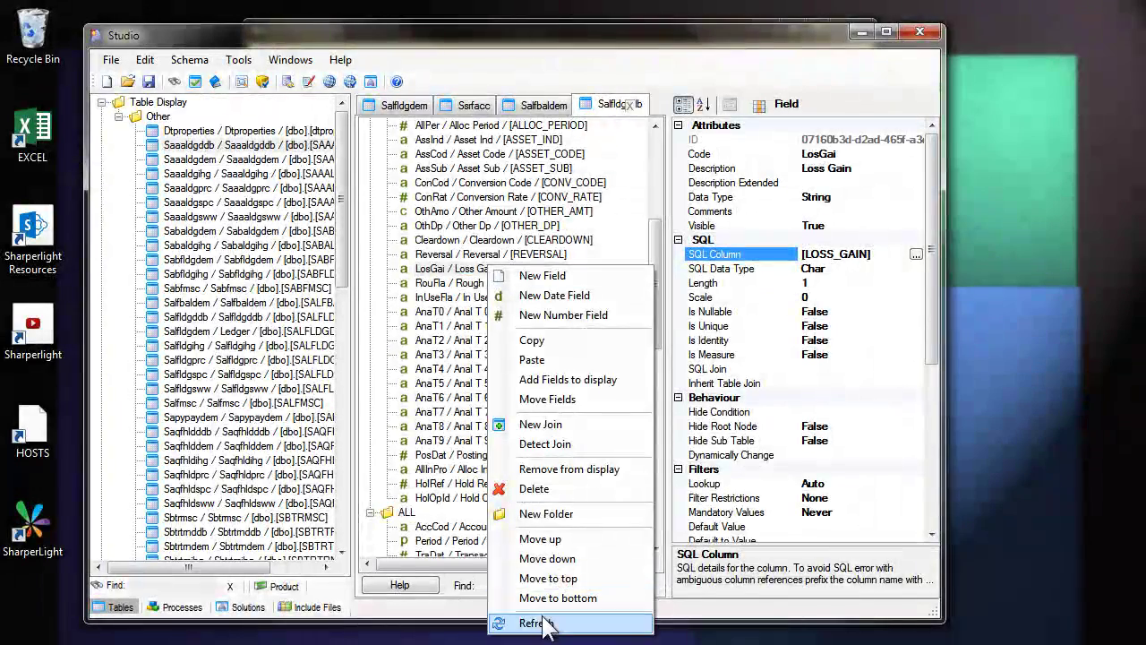
Refresh the Salfldgddb table's field list and check the HolOpId field's visibility
click(538, 624)
scroll(652, 226, down, 9)
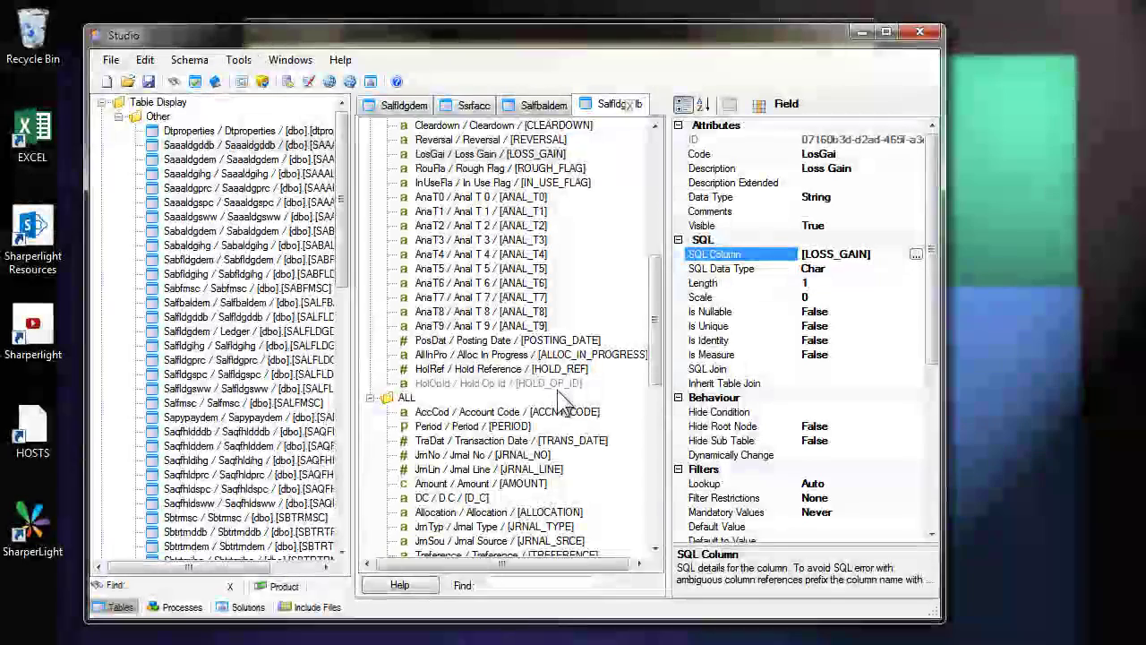
click(512, 382)
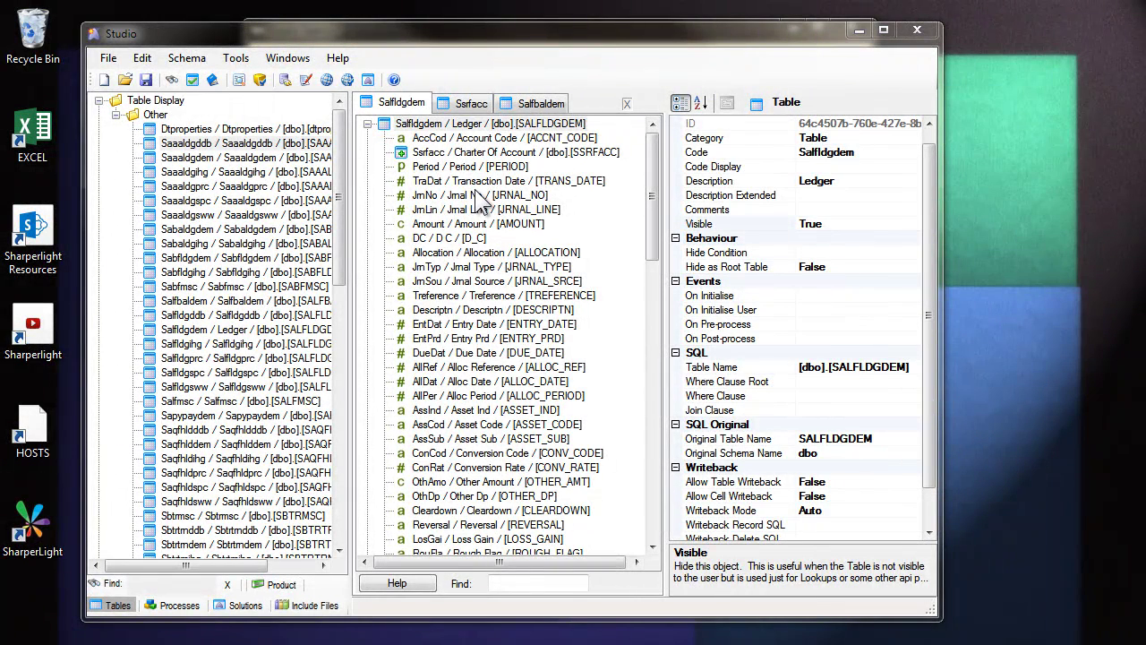
Review the Salfldgdem table's On Initialise event and create a server-side custom event process with the code TableInit
click(497, 125)
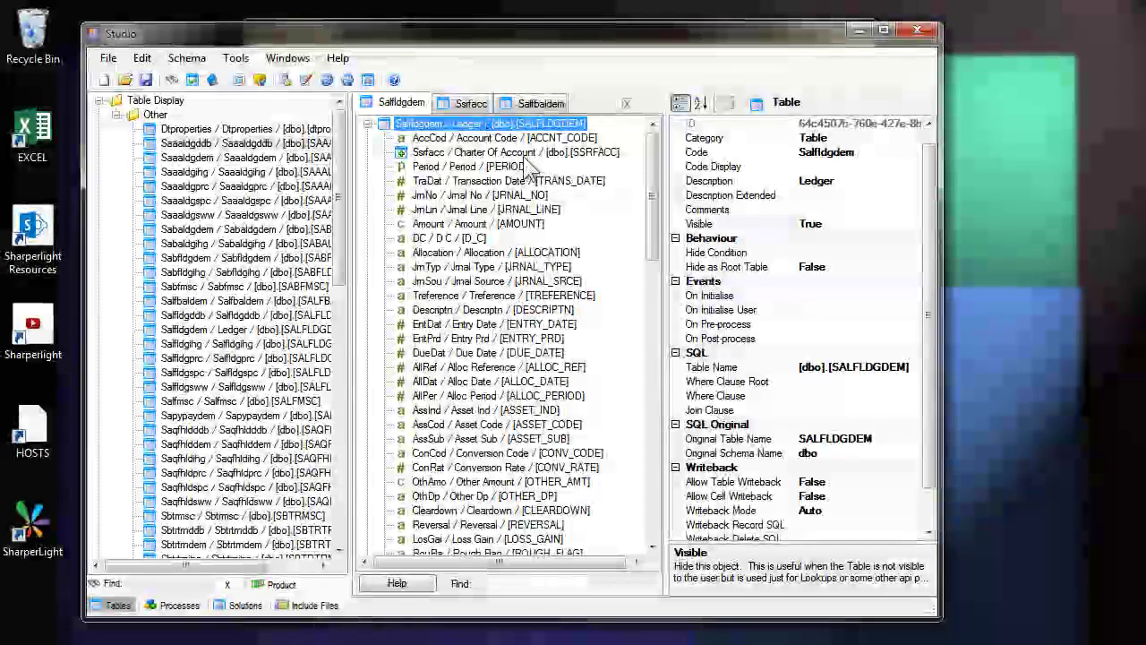
click(744, 297)
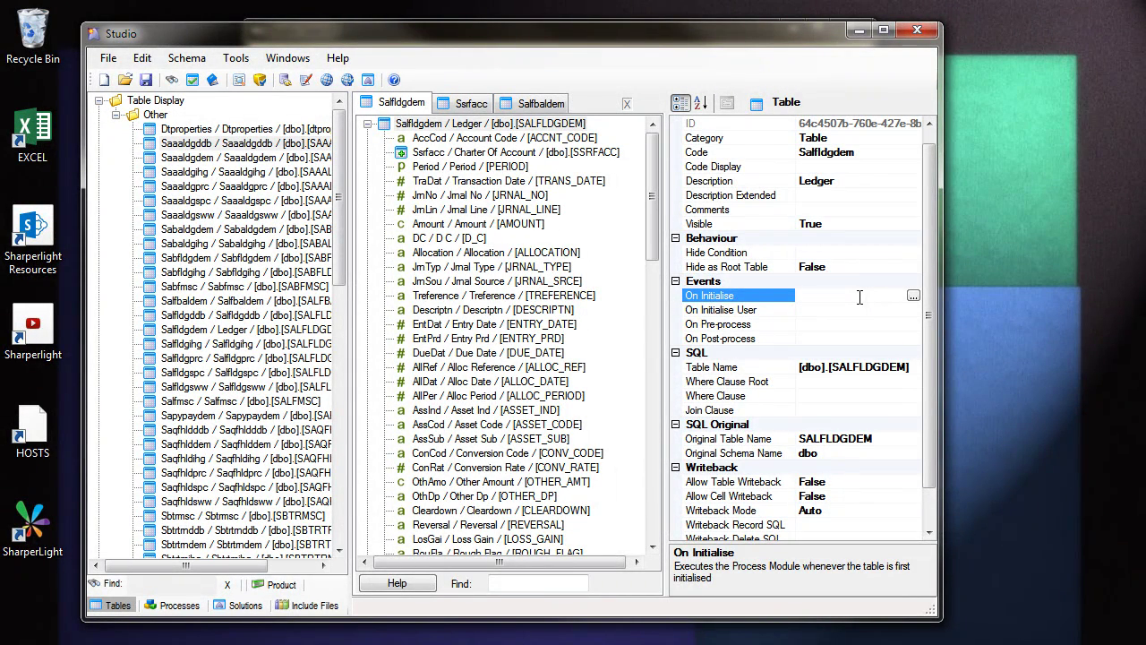
click(179, 605)
right_click(163, 334)
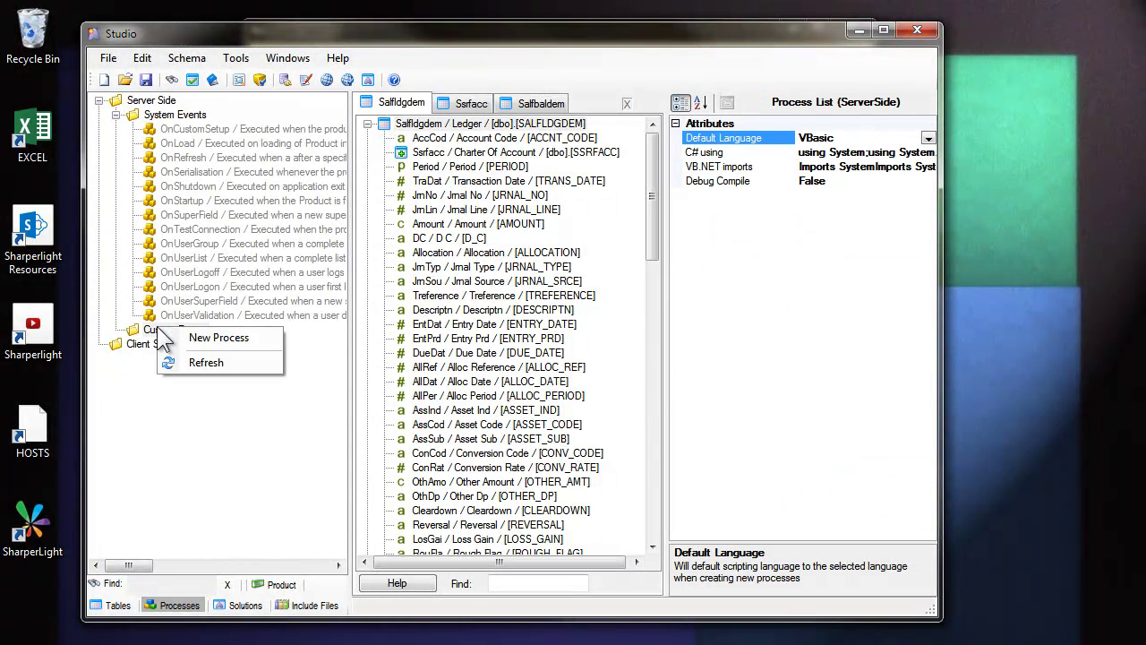
click(203, 335)
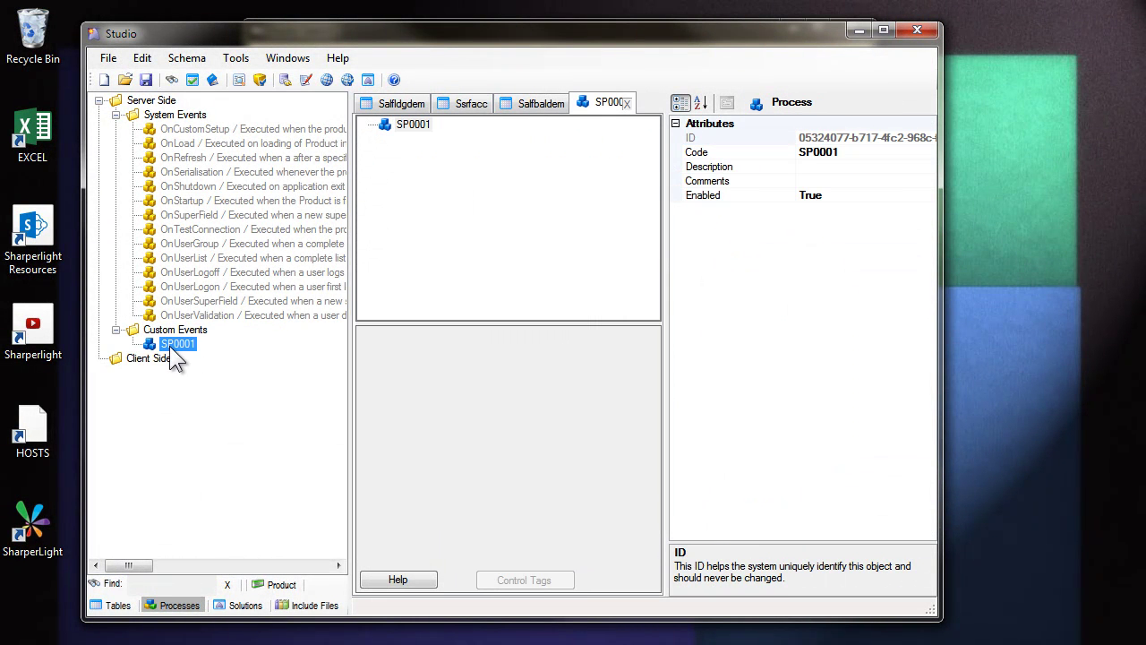
click(828, 153)
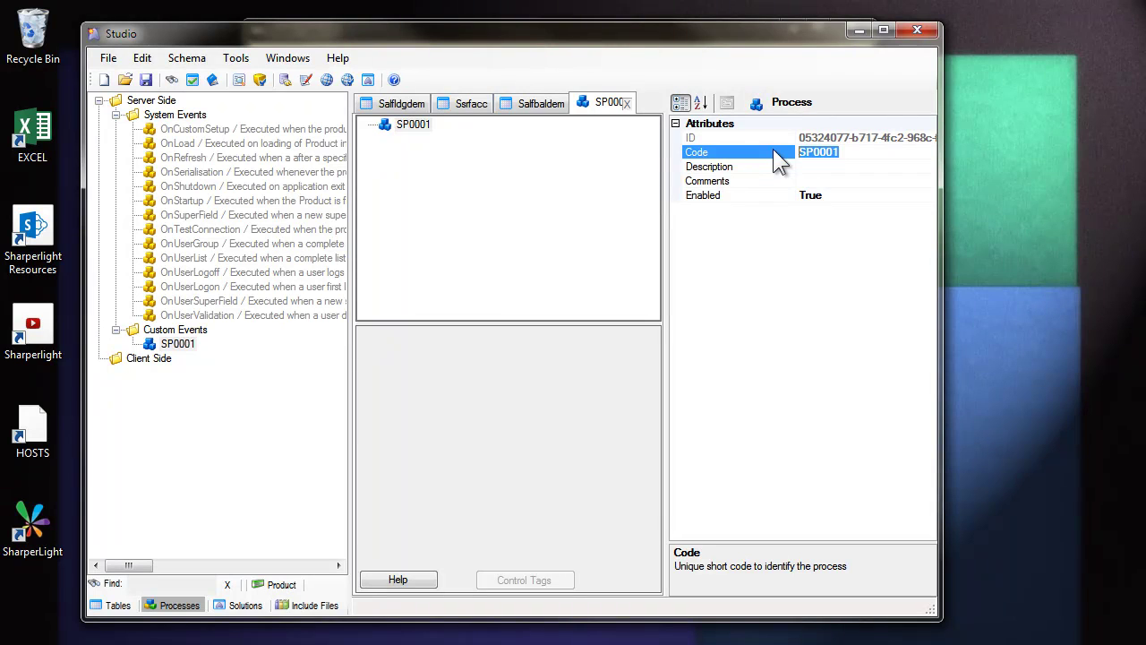
text(TableInit)
key(Return)
Add a new SQL state value to the TableInit process
right_click(410, 126)
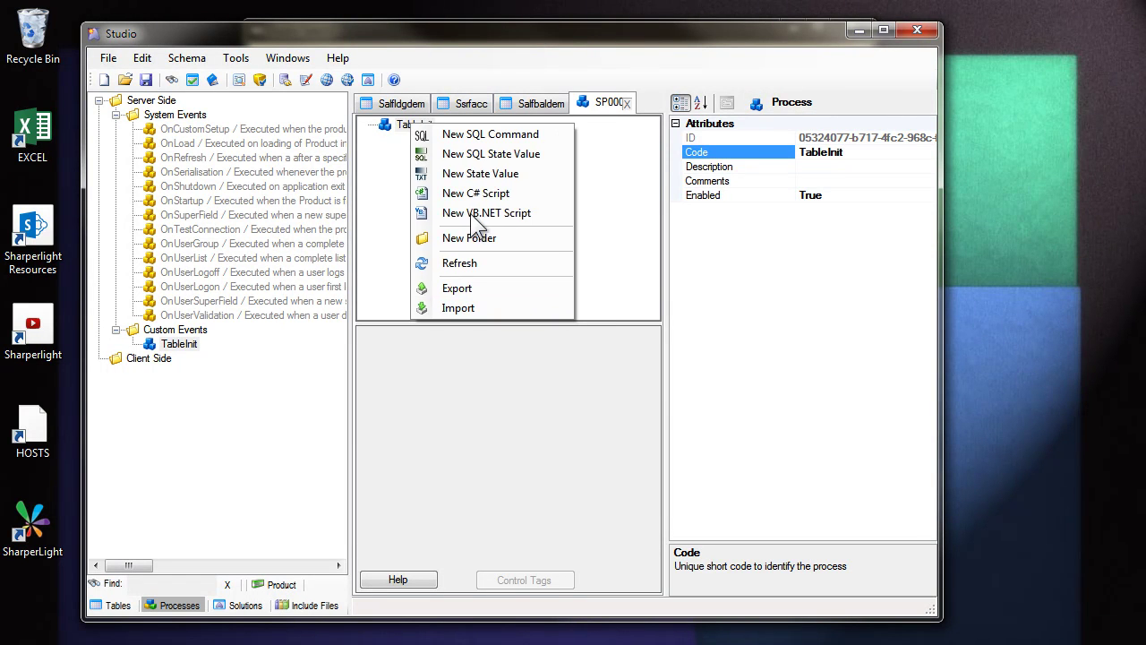
click(488, 155)
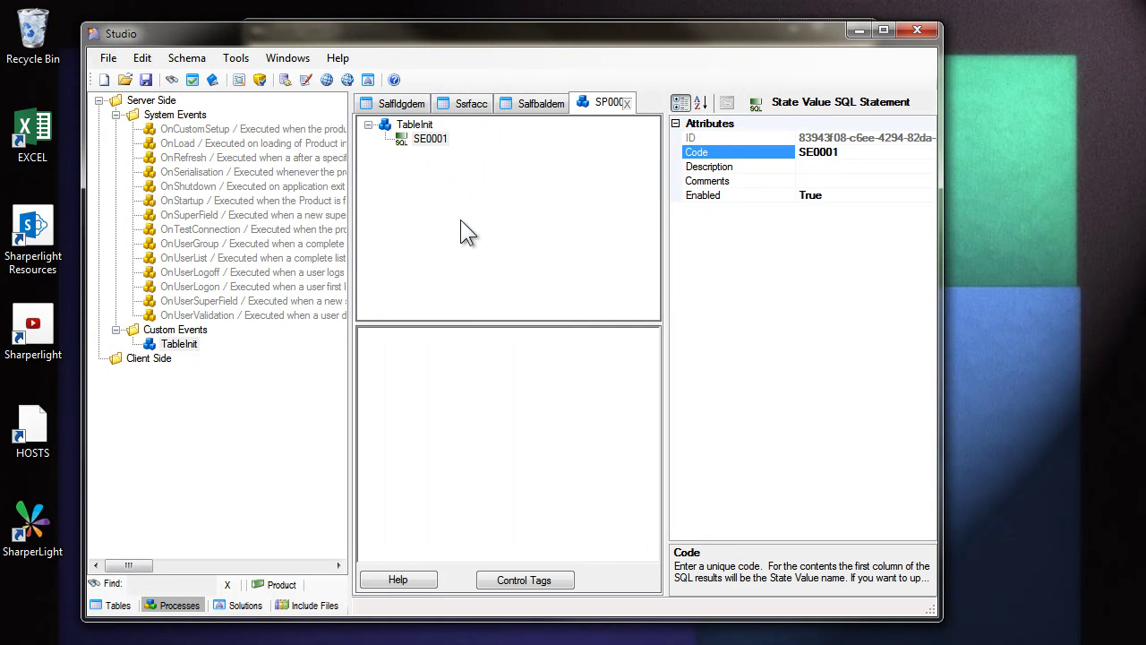
click(412, 356)
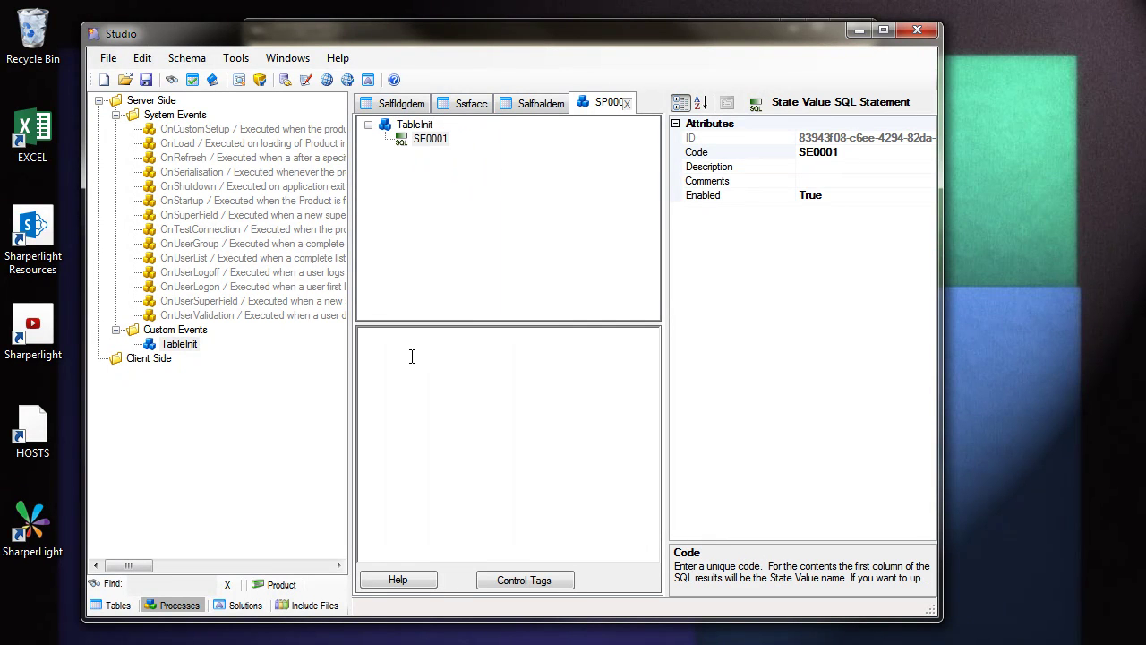
Assign the TableInit process to the Salfldgdem table's On Initialise event
click(401, 103)
click(448, 125)
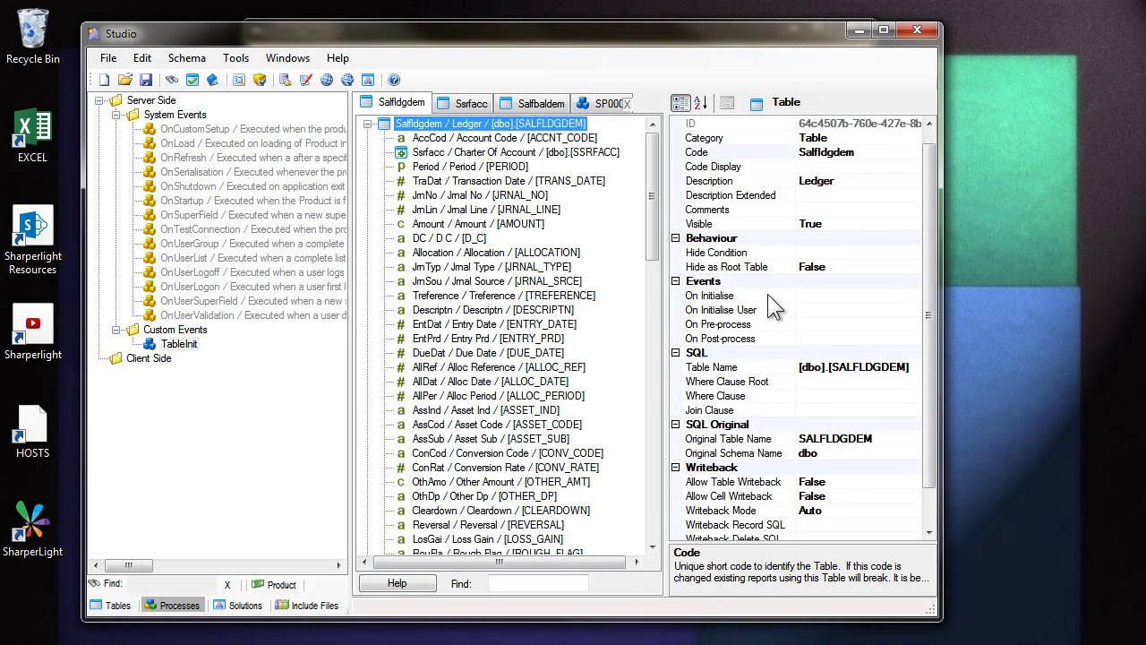
click(727, 295)
click(914, 296)
click(367, 374)
double_click(361, 374)
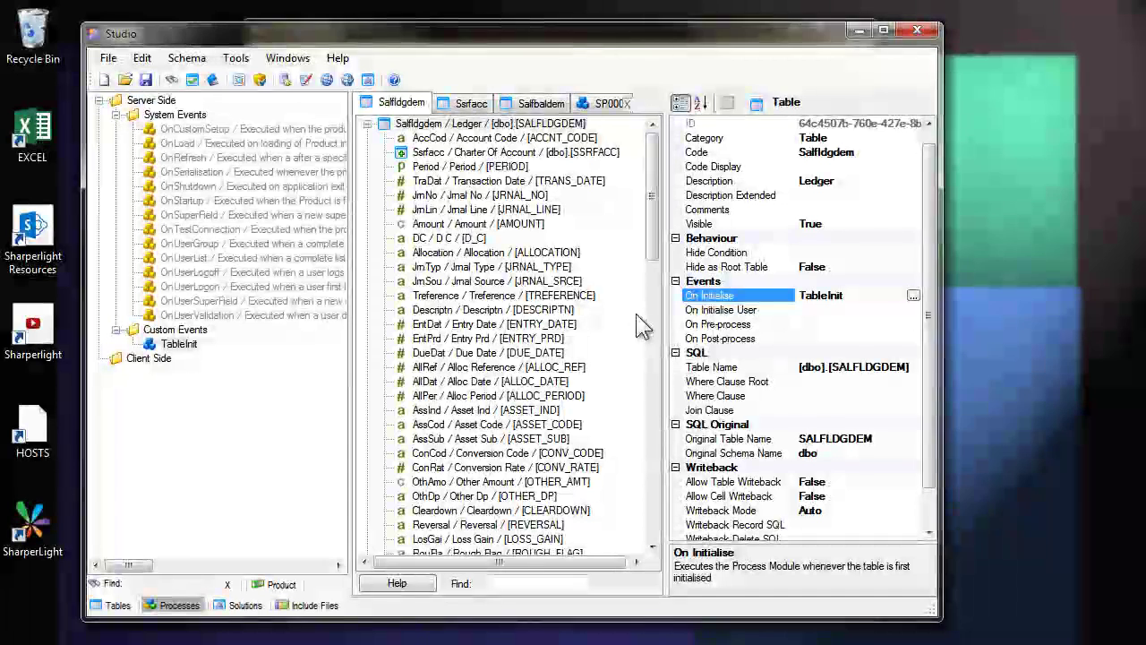
Copy the Salfldgdem table's details with Table Copy
right_click(446, 125)
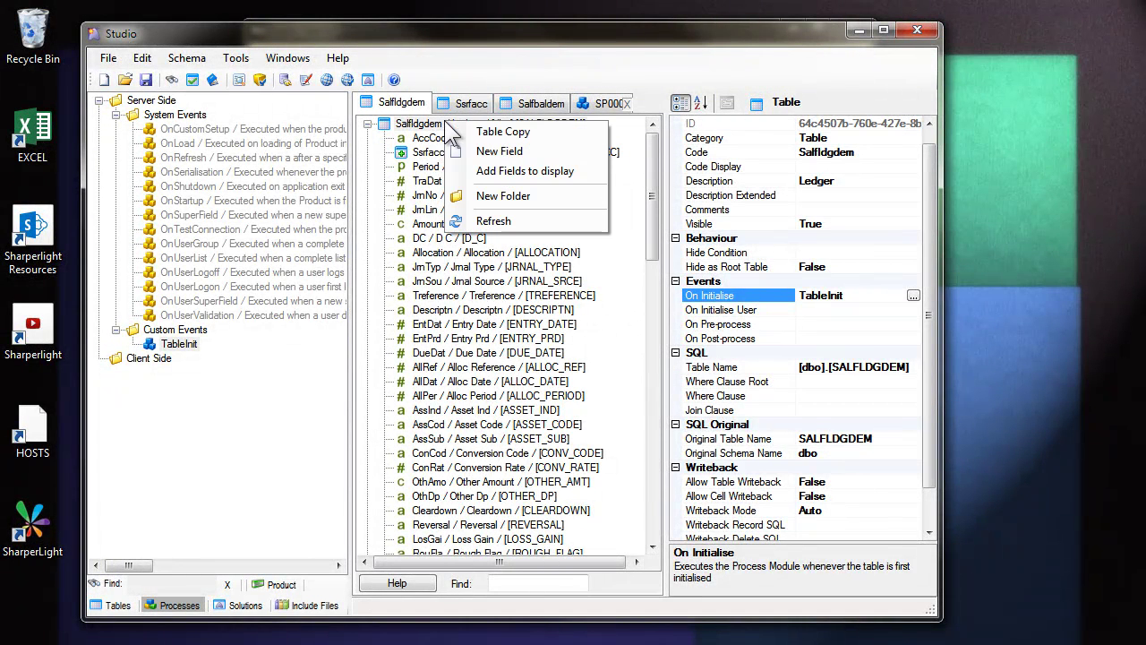
click(498, 132)
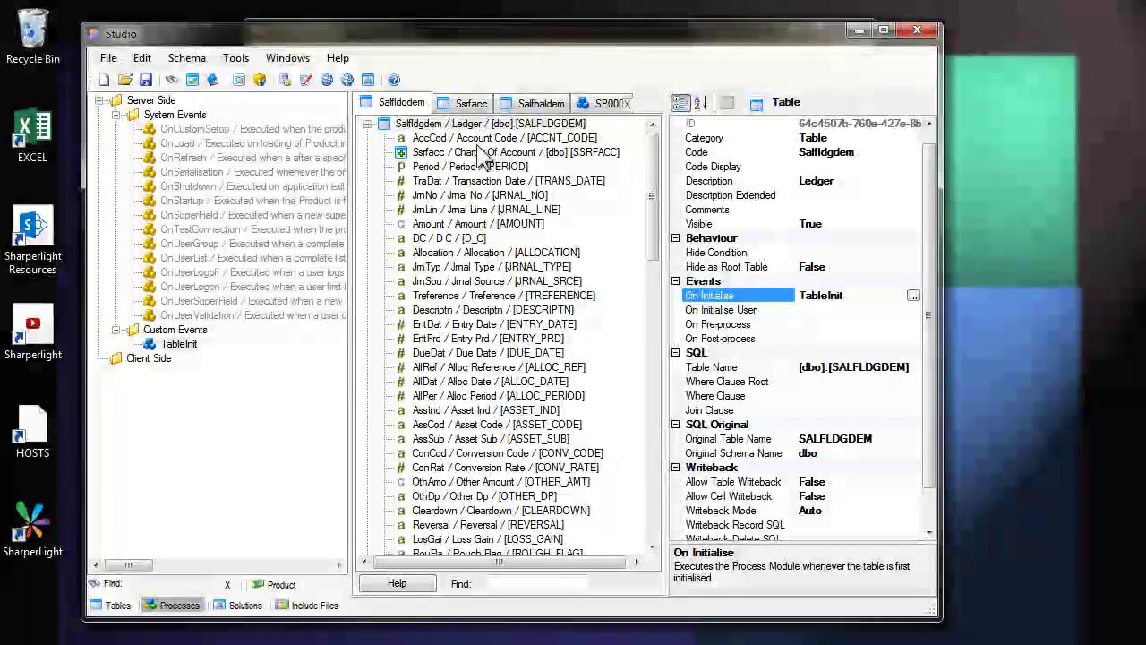
right_click(475, 129)
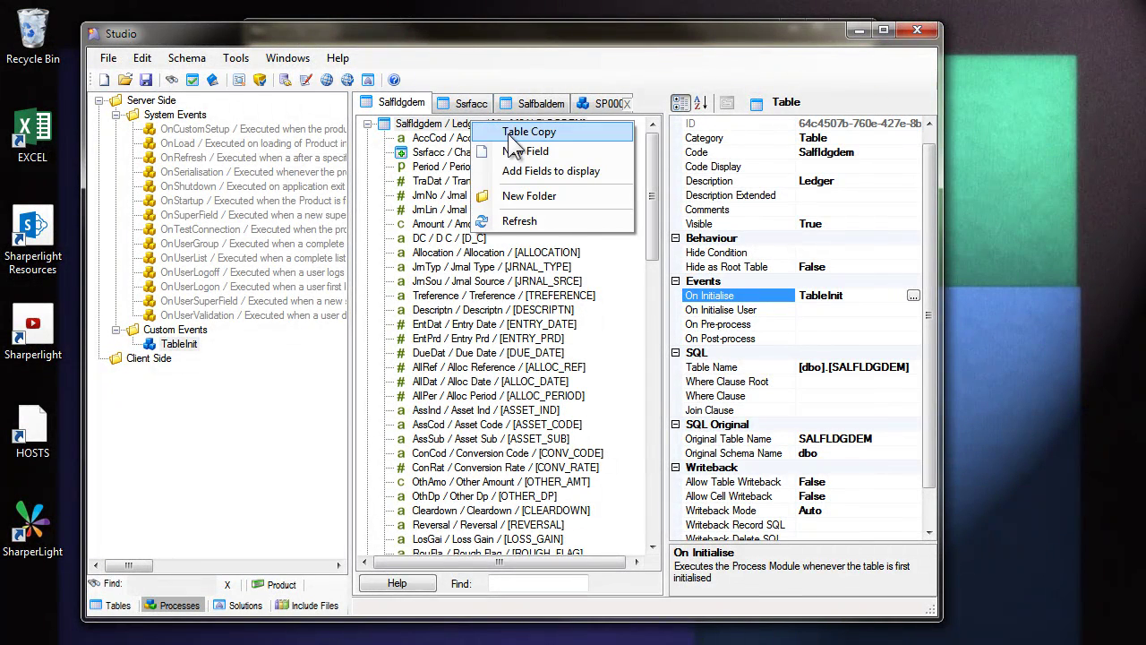
Return to the table list and search tables only, with an empty search term, to list all tables
click(117, 606)
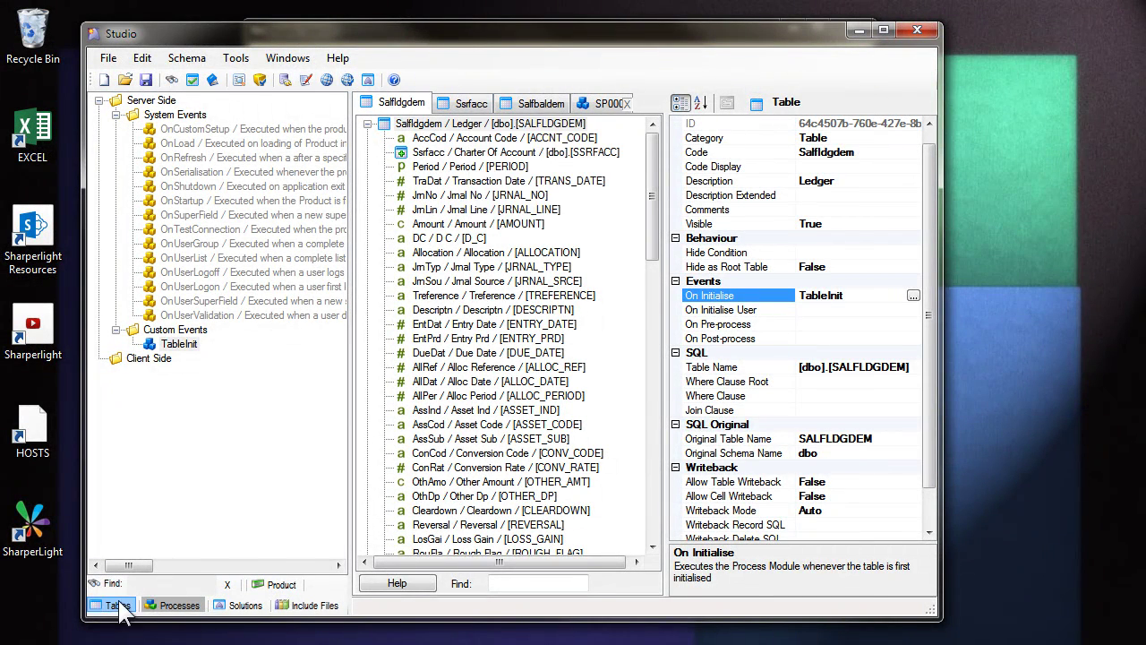
click(147, 80)
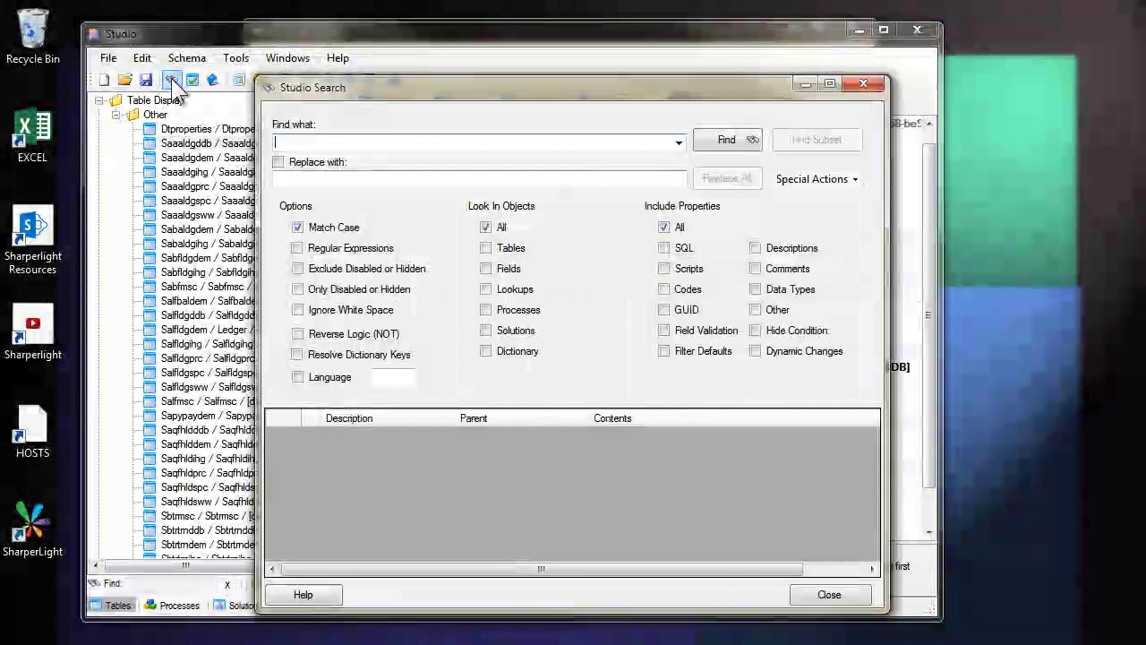
click(503, 251)
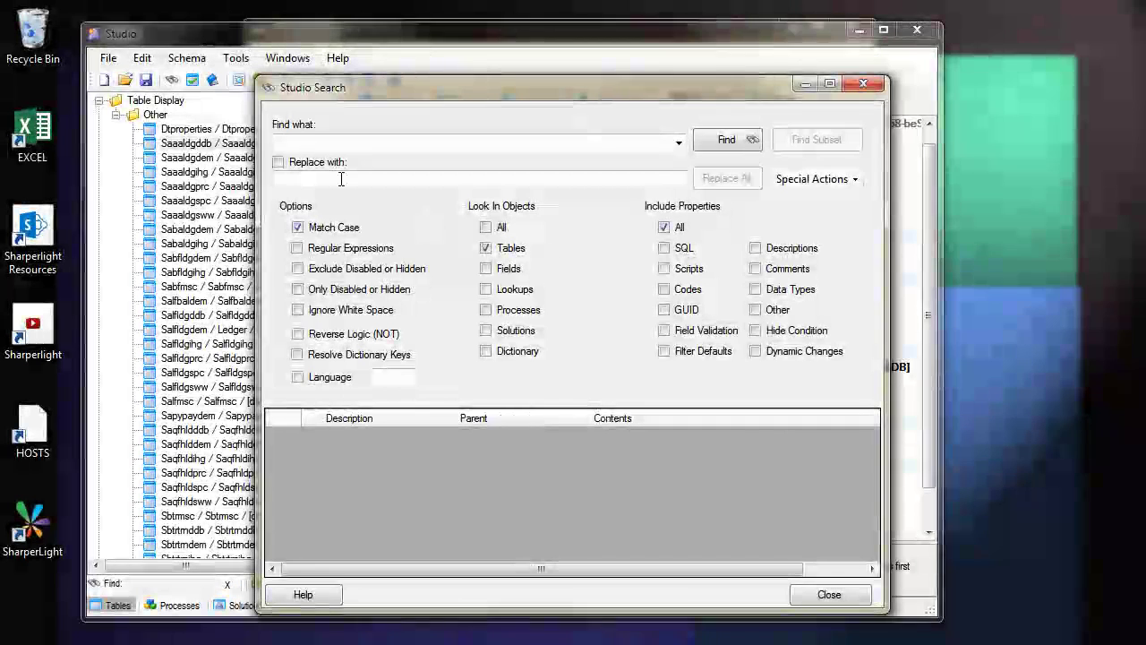
click(300, 140)
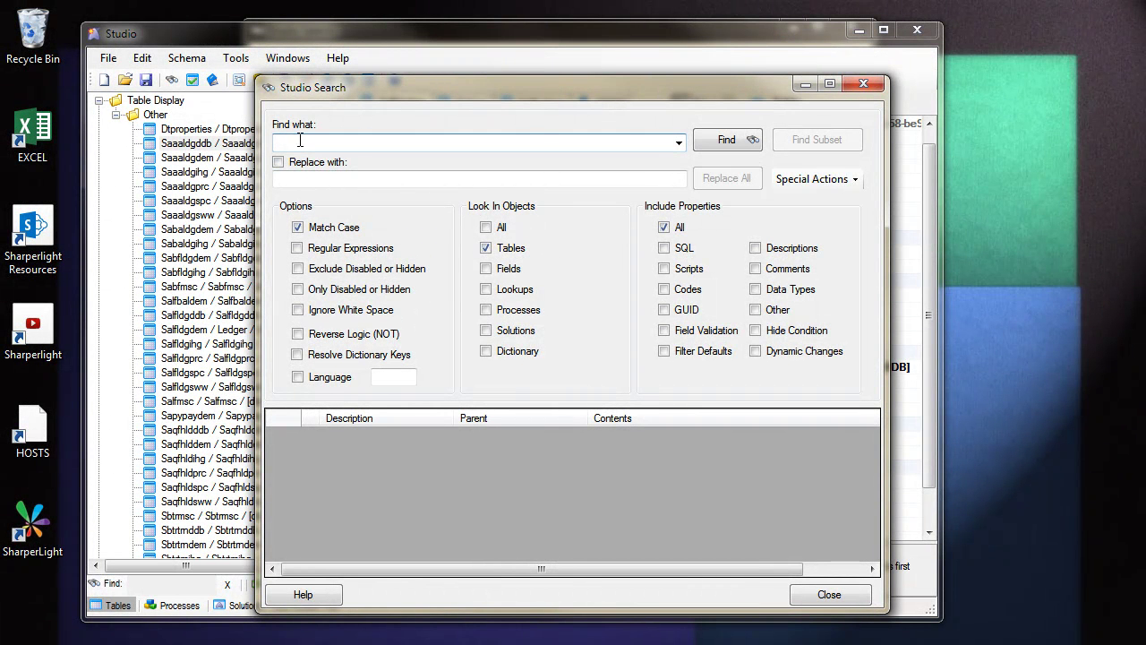
click(722, 143)
mouse_move(871, 437)
mouse_down()
mouse_move(870, 511)
mouse_move(869, 439)
mouse_up()
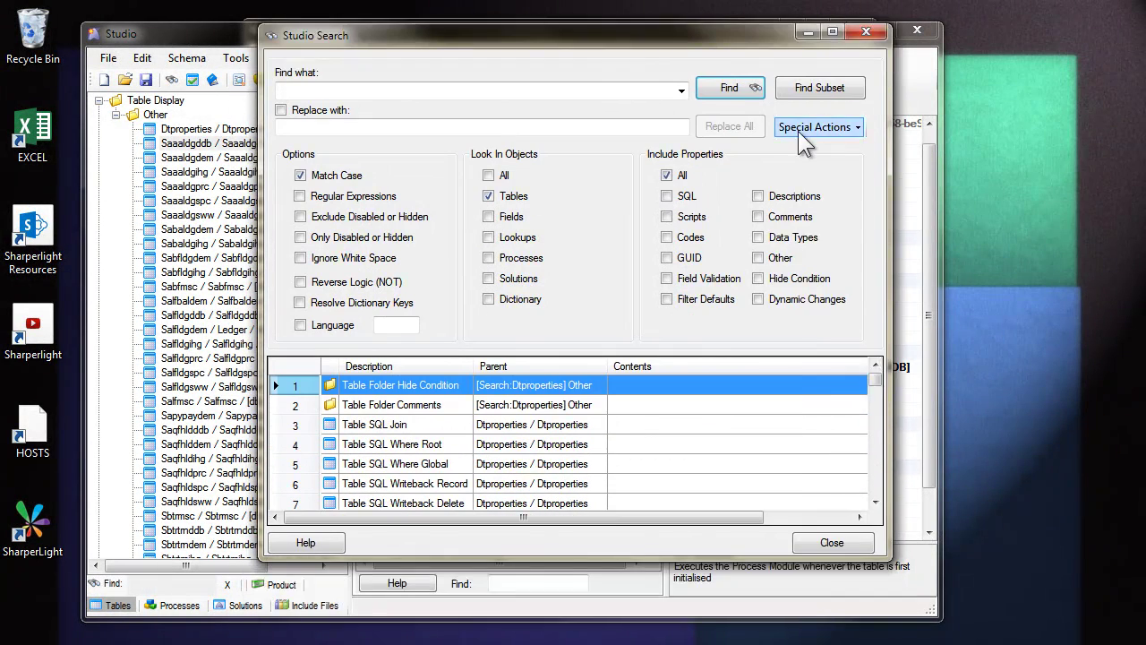
Apply the copied table's event details to all tables in the search results
click(814, 127)
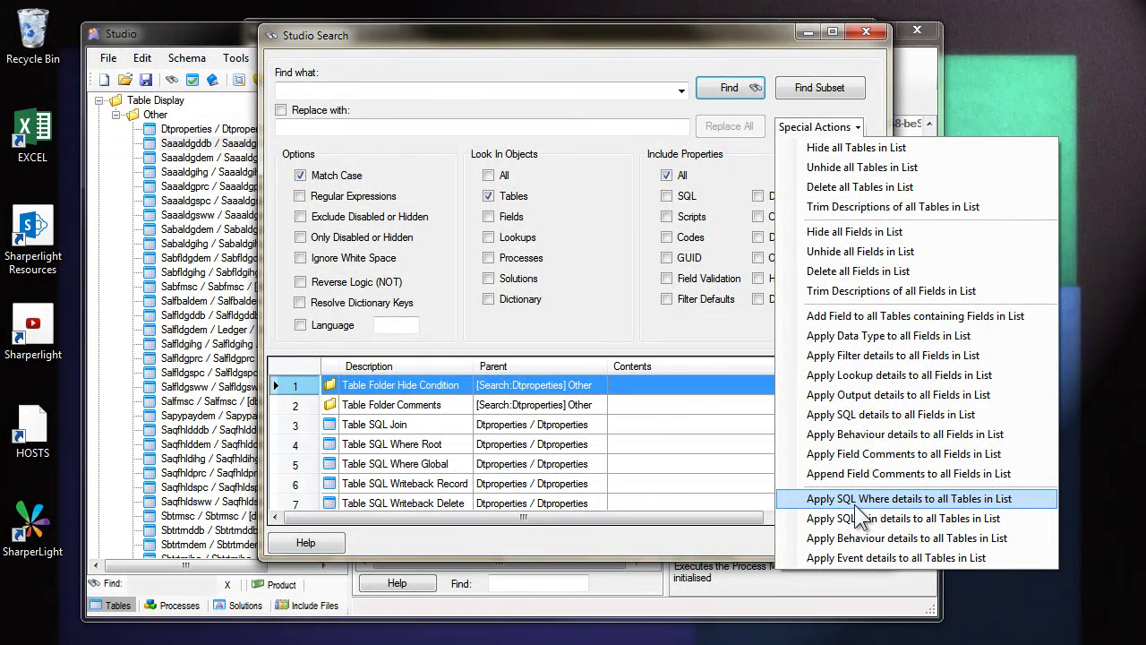
click(860, 557)
click(742, 413)
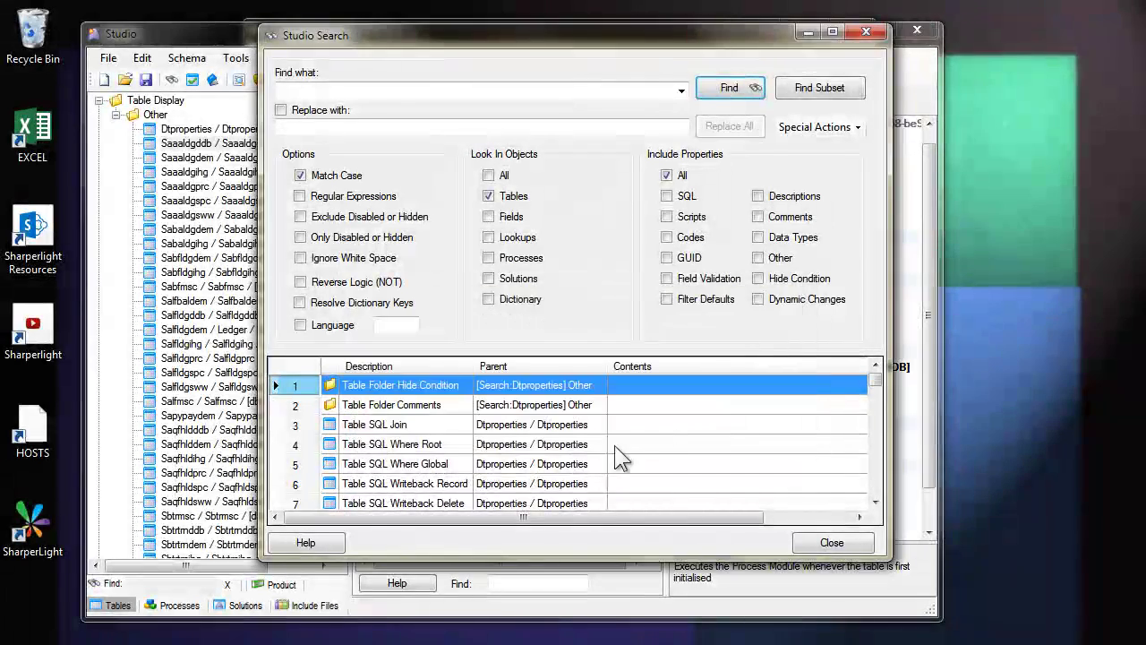
Open the Dtproperties table from the search results and check its On Initialise event
double_click(466, 466)
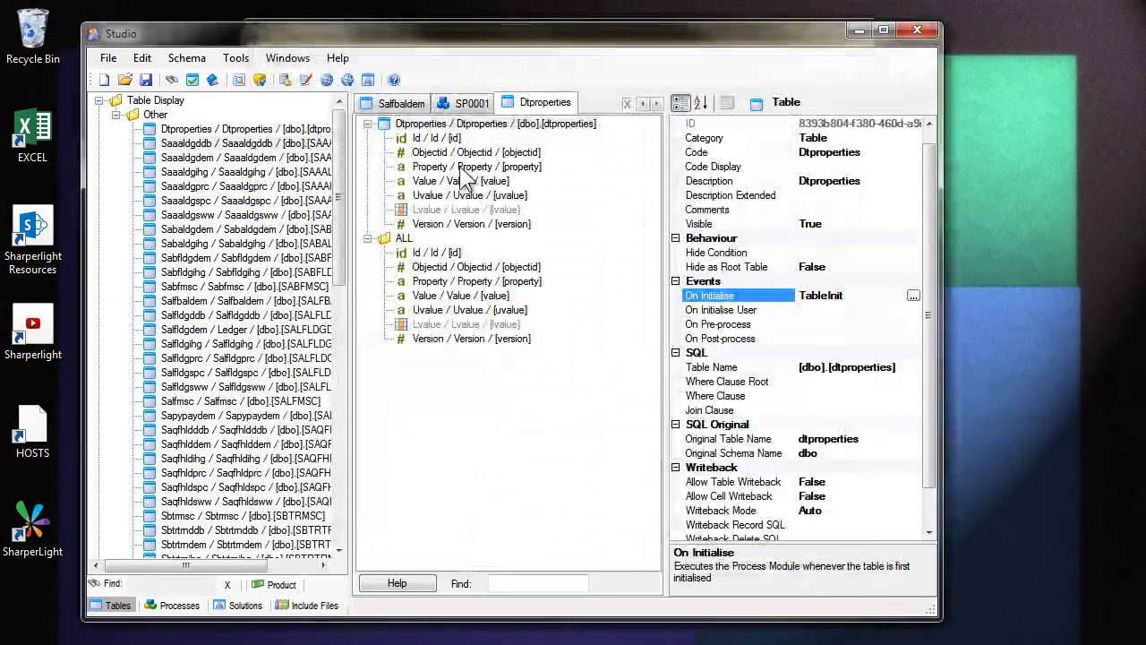
click(452, 125)
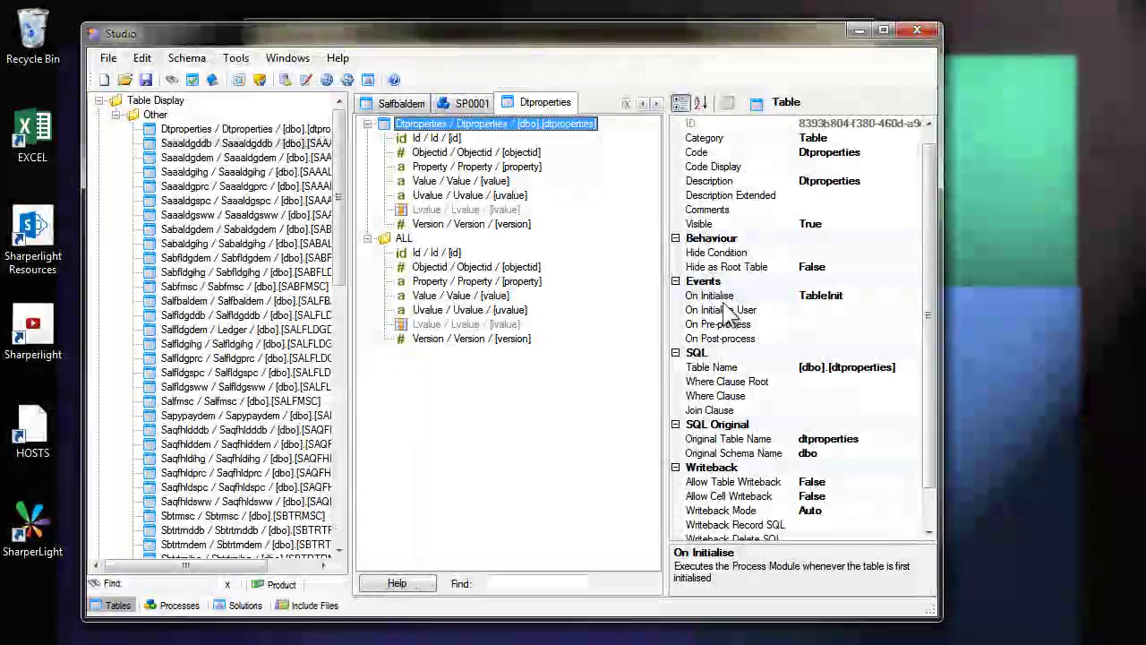
click(842, 295)
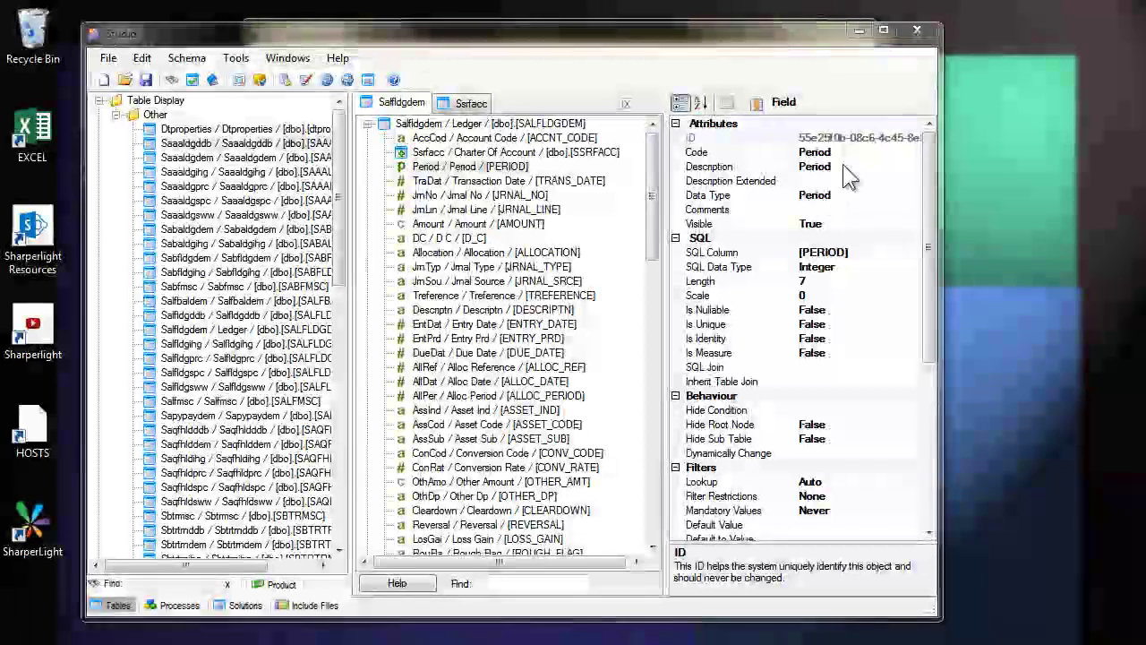
View the Salfldgdem Period field's description in its editor, cancel without changes, and select the JrnTyp field
click(851, 166)
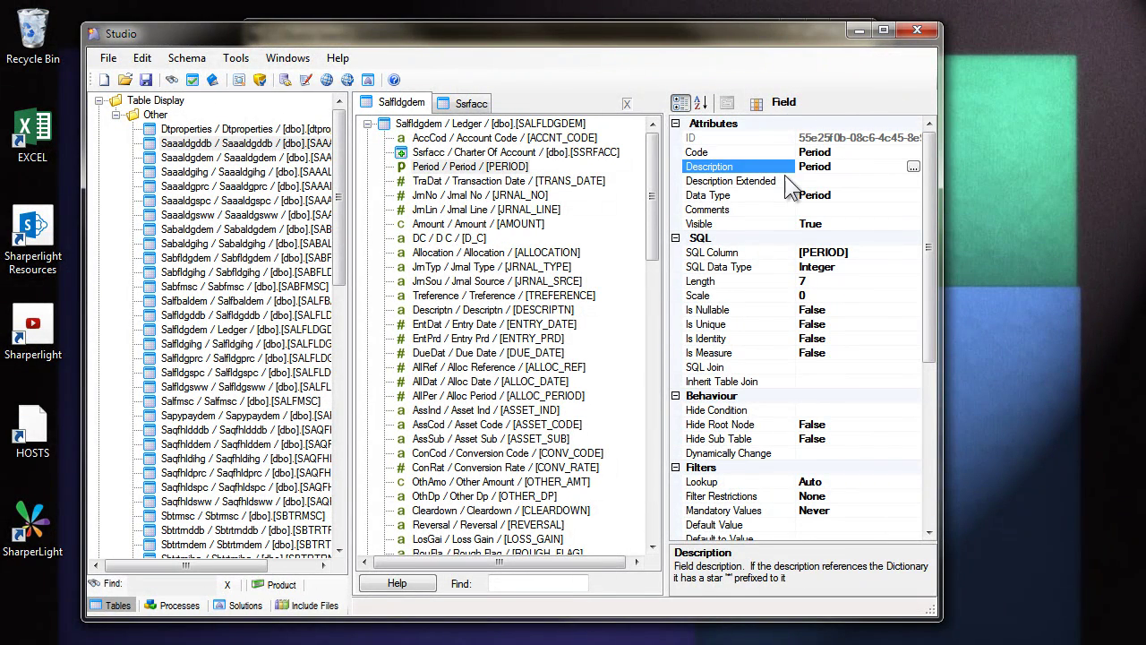
click(914, 167)
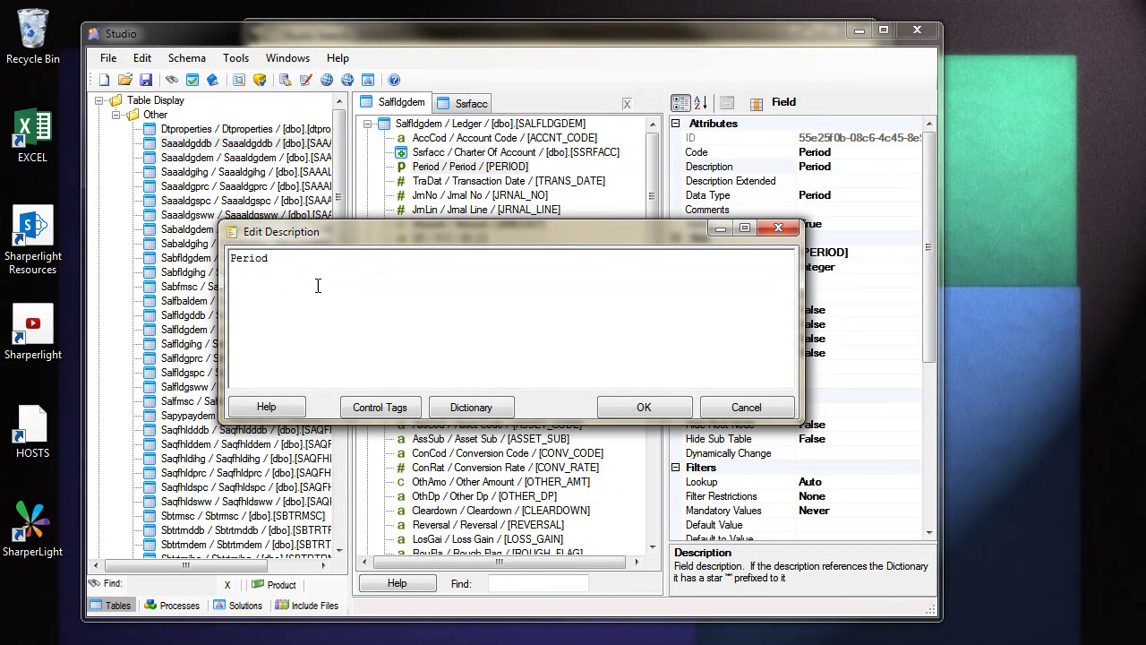
click(748, 407)
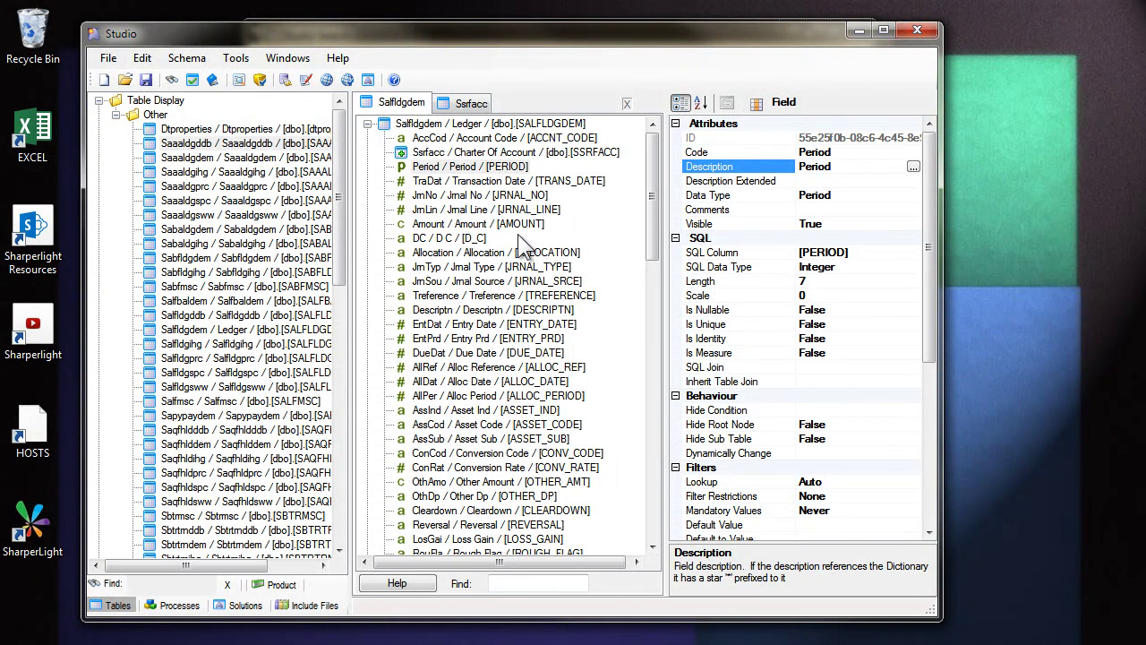
click(467, 268)
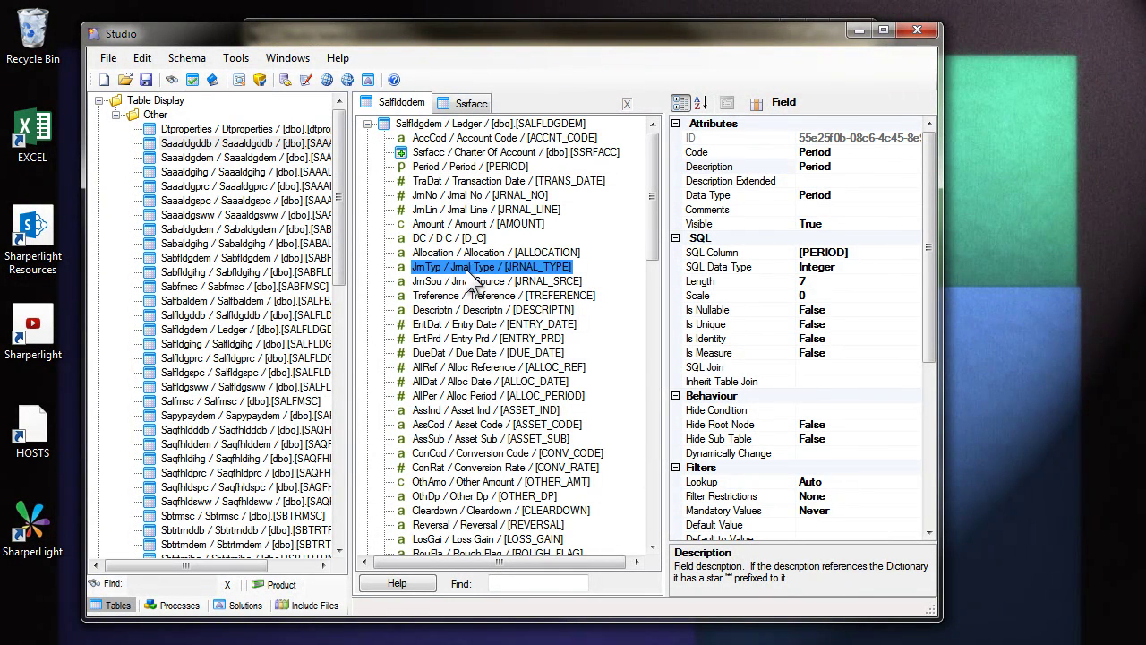
Open the Dictionary, find all constants in the datamodel and list them as candidate keys
click(465, 280)
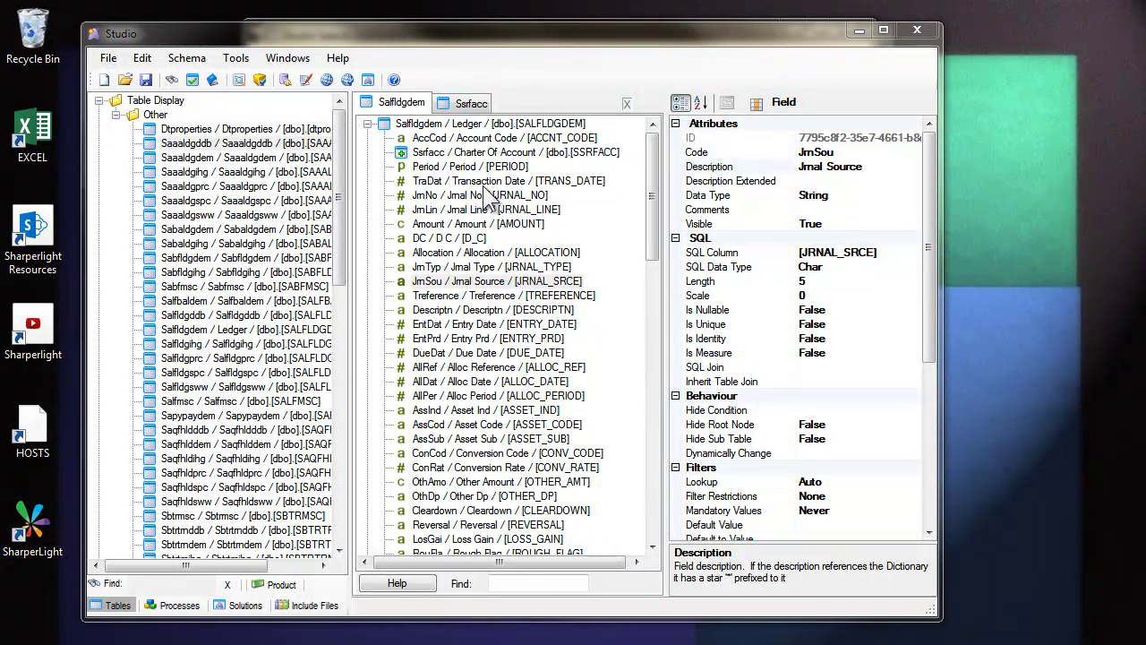
click(213, 81)
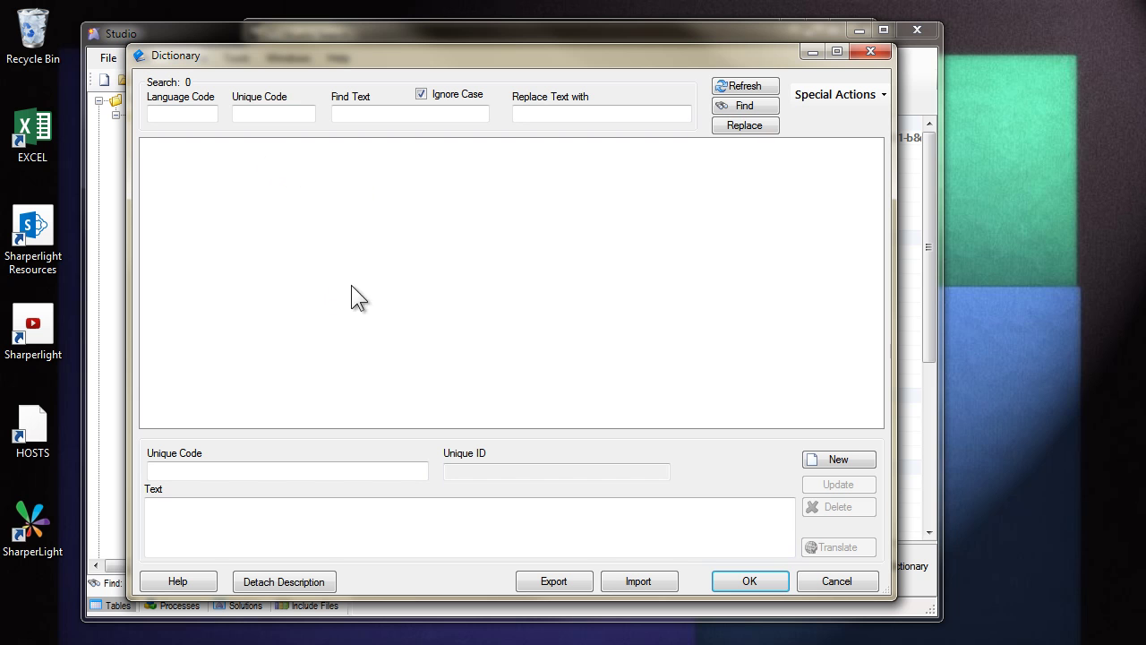
click(802, 98)
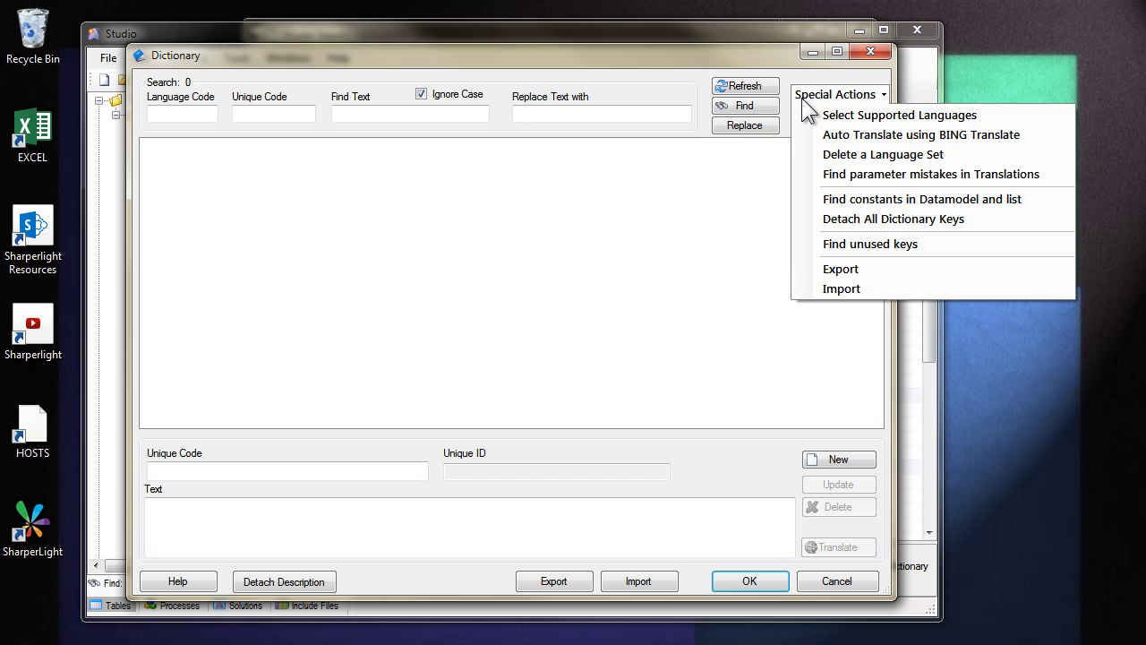
click(835, 200)
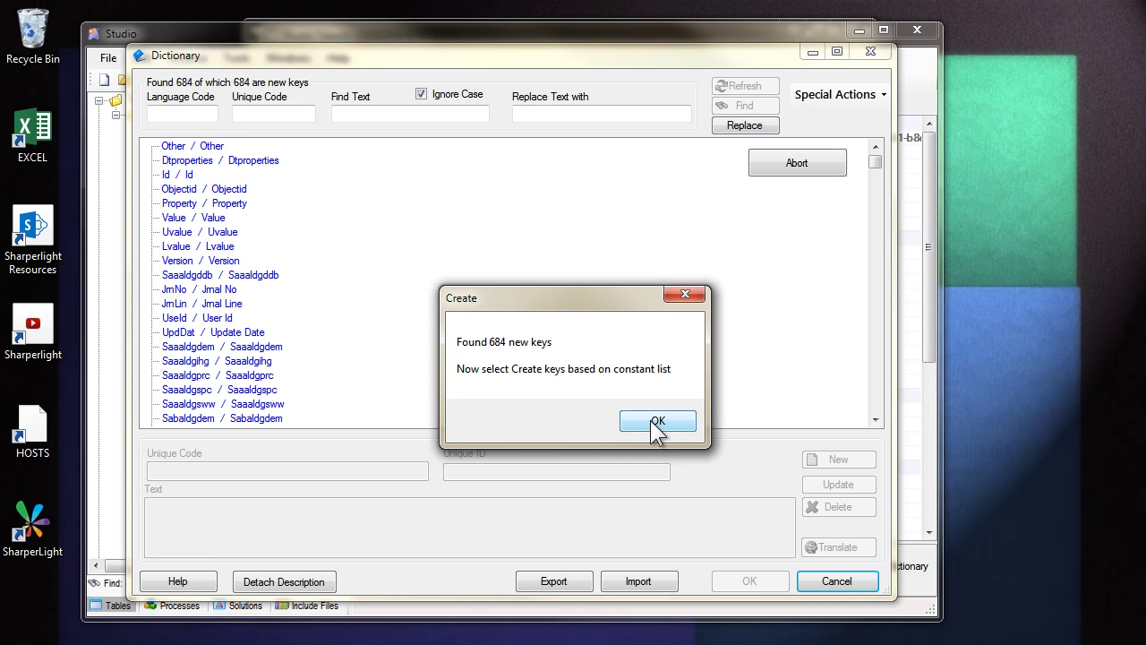
click(654, 421)
Create dictionary keys based on the constant list, view the AccNa entry, and accept the Dictionary changes
click(837, 94)
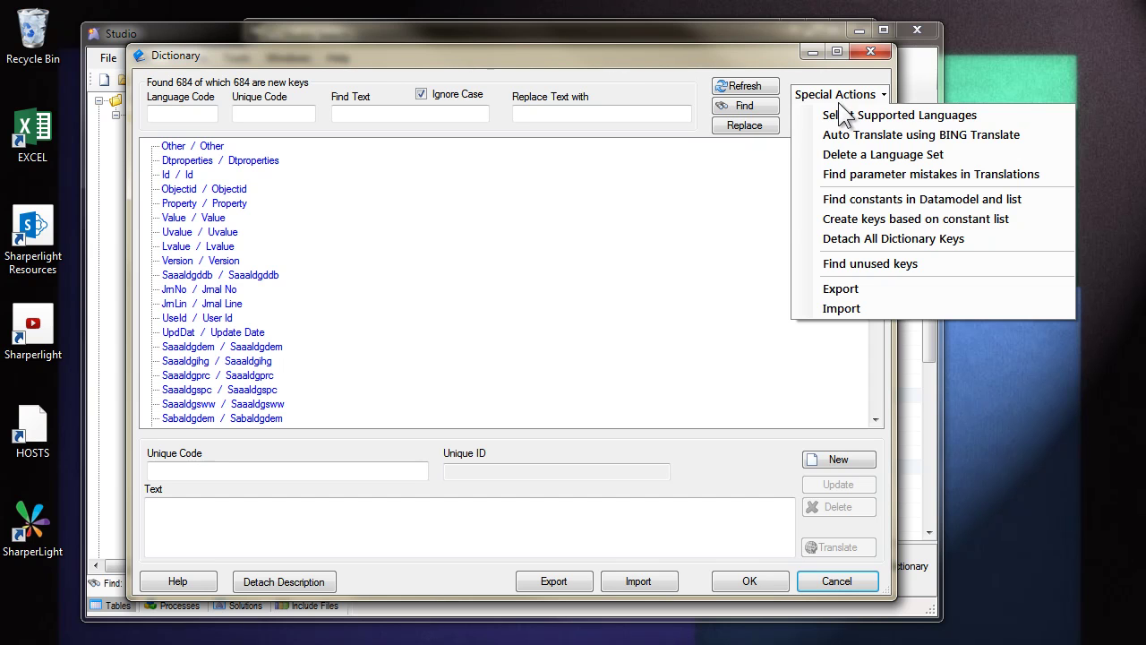
click(893, 218)
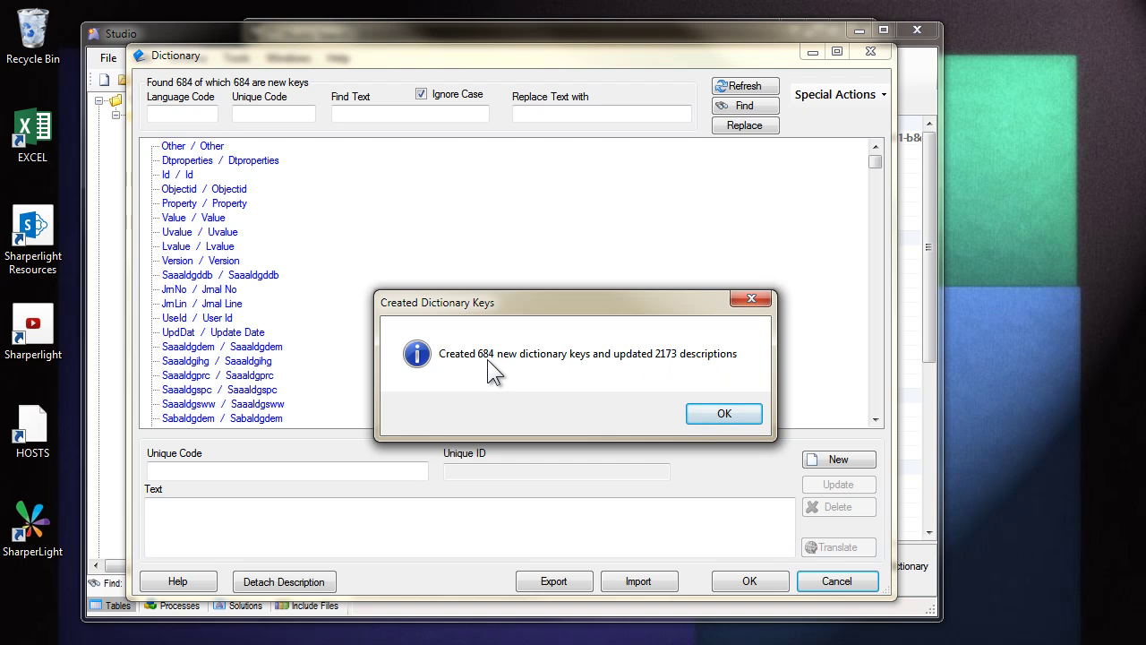
key(Return)
click(224, 189)
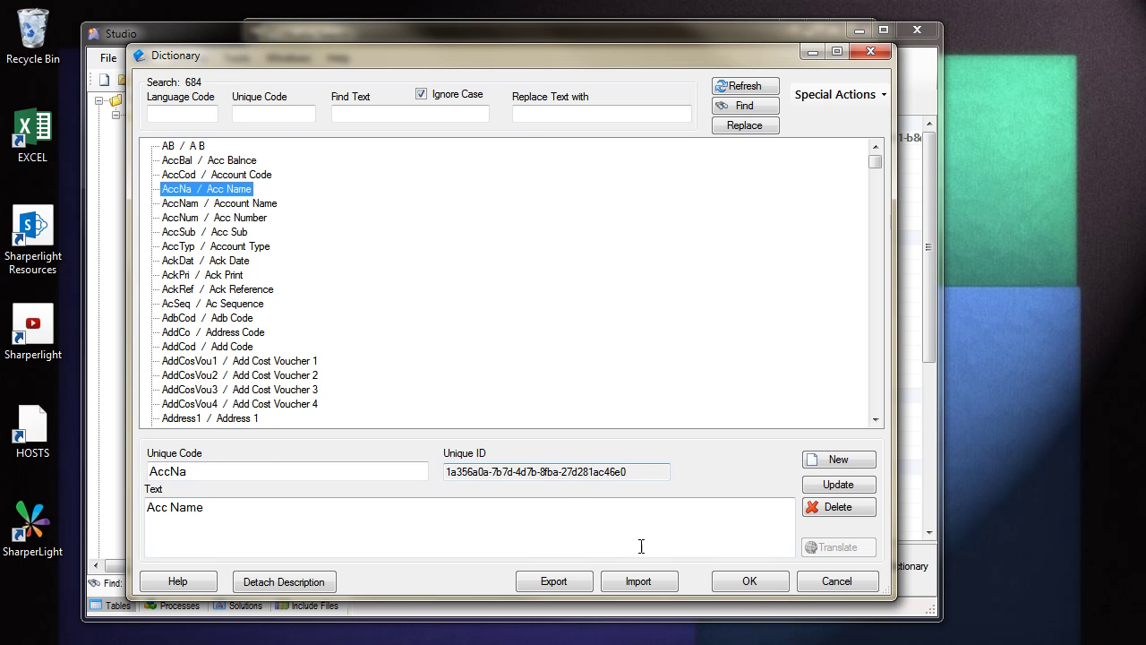
click(742, 583)
Refresh the Salfldgdem fields and check the descriptions of the JrnLin, Period and JrnNo fields for dictionary references
right_click(459, 215)
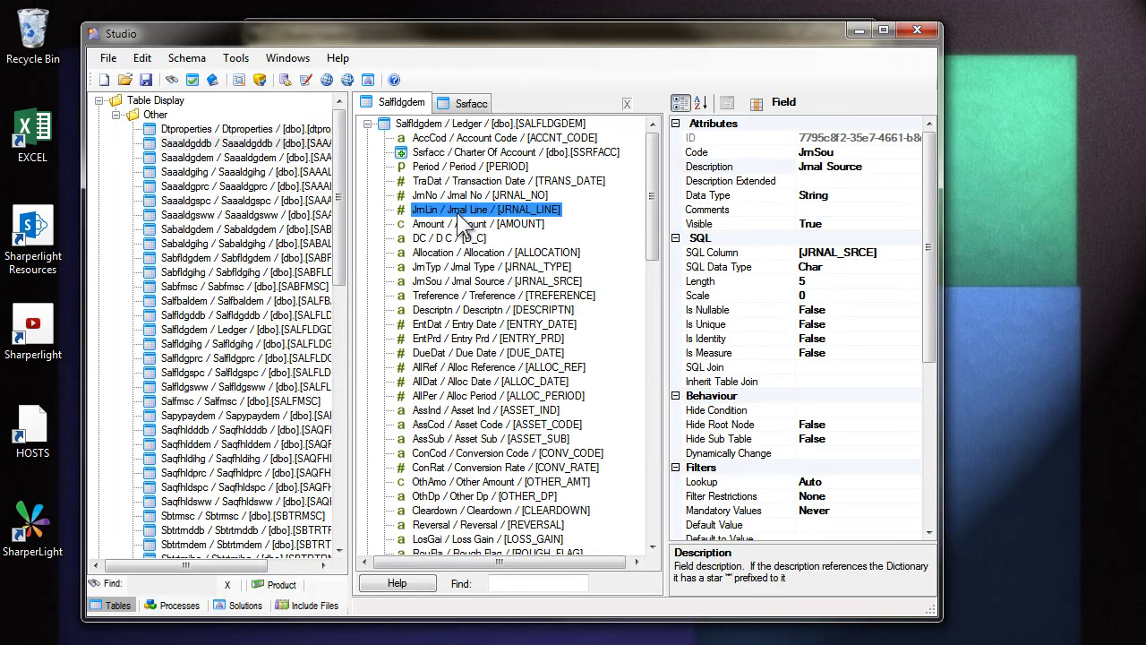
click(510, 567)
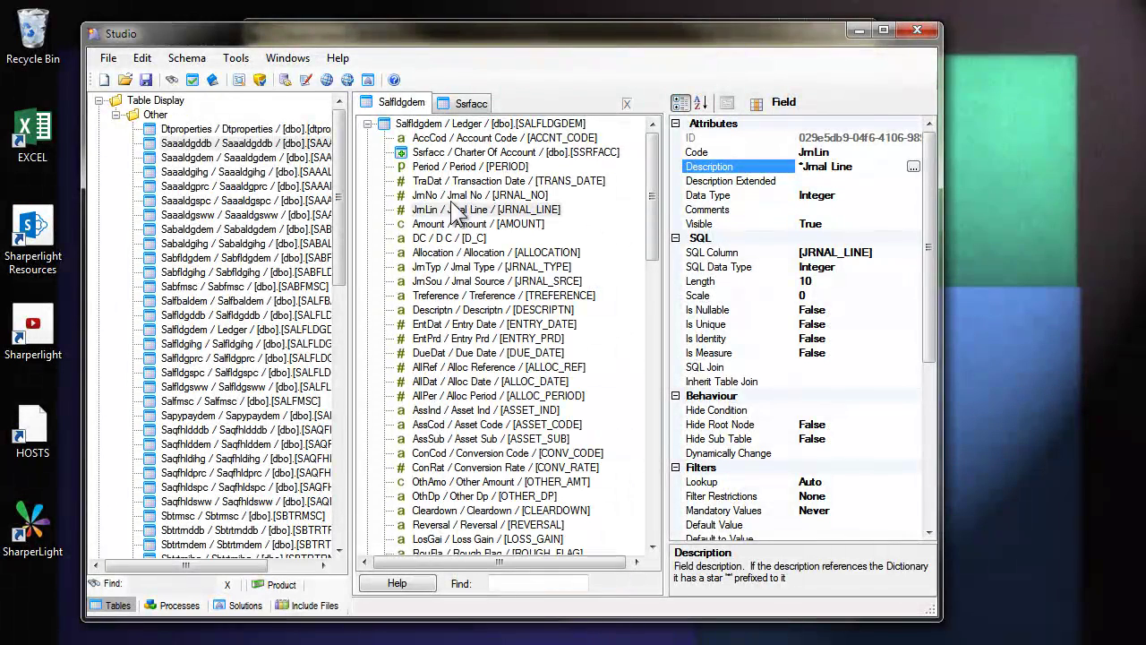
click(448, 167)
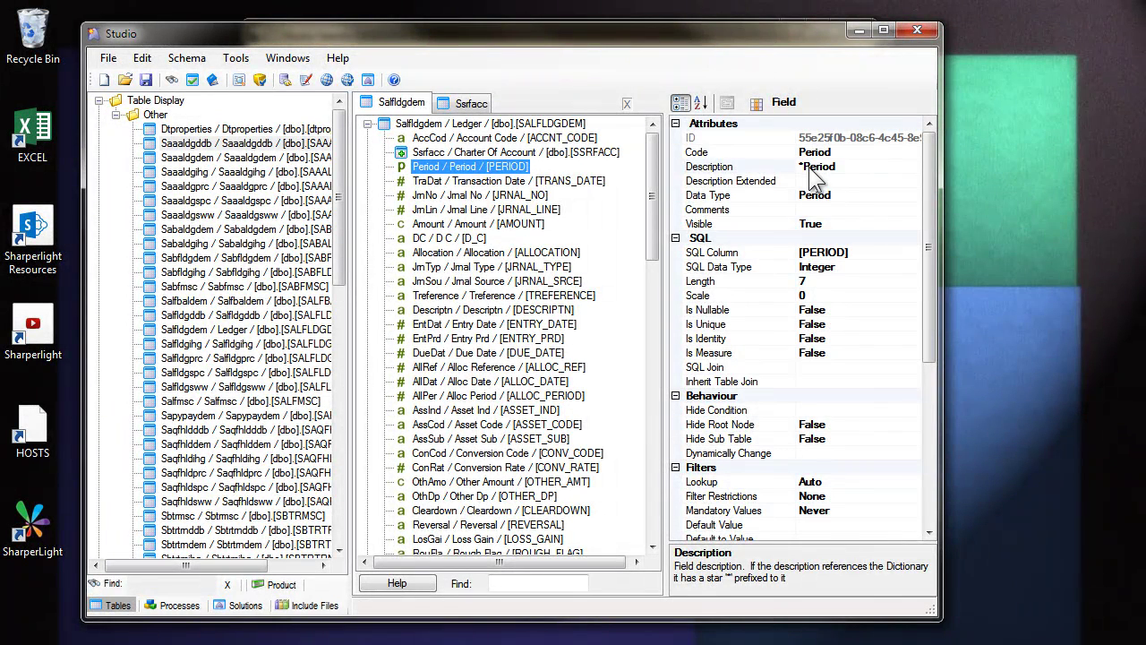
click(439, 197)
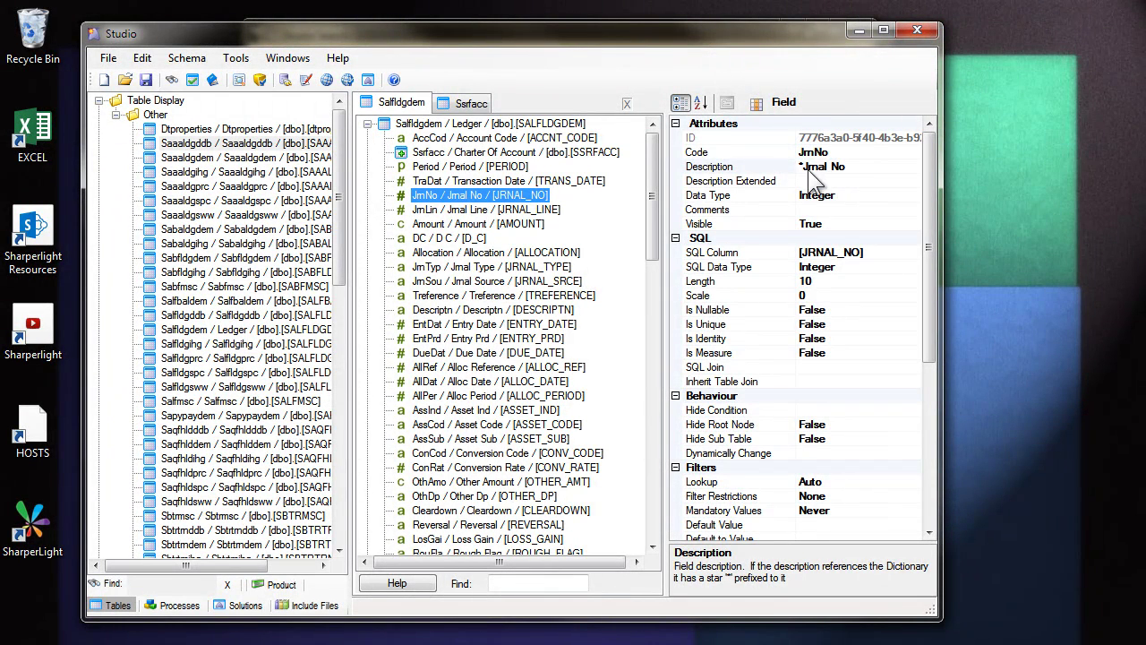
Search only field descriptions for "Jrnal", first without and again with dictionary keys resolved
key(ctrl+f)
drag(259, 103, 268, 84)
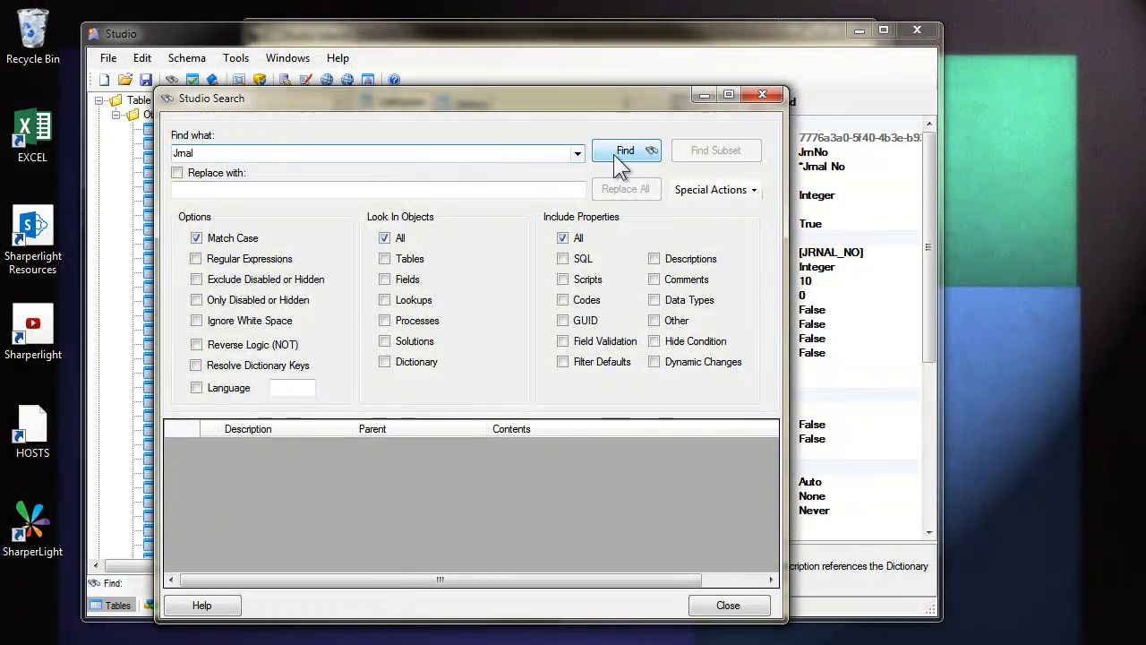
click(385, 279)
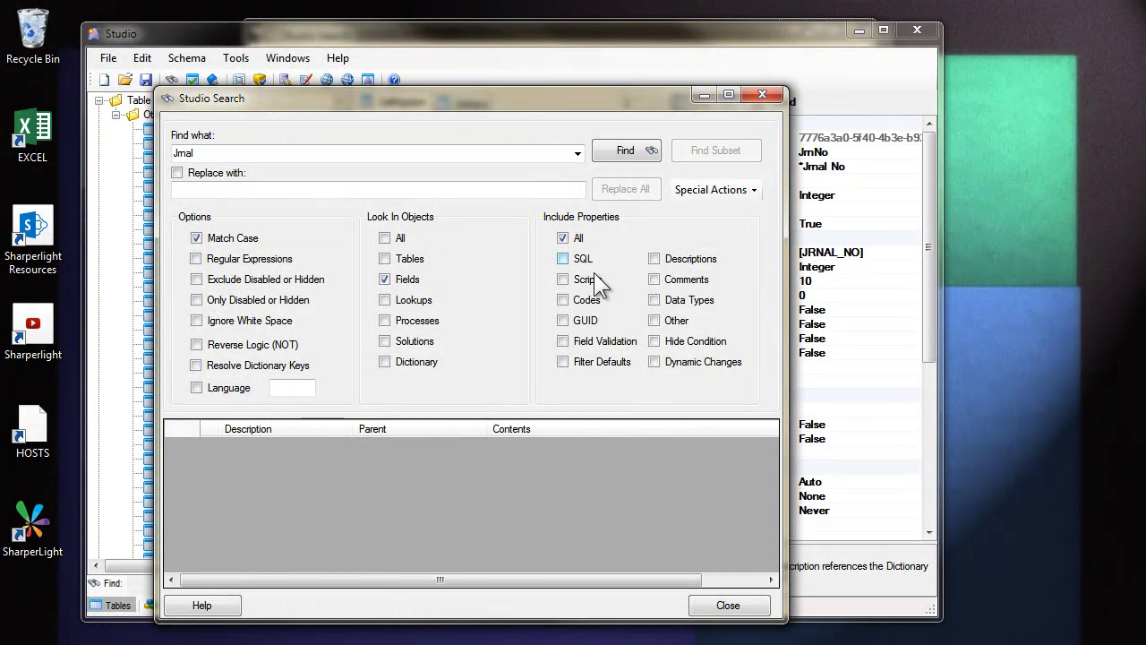
click(668, 256)
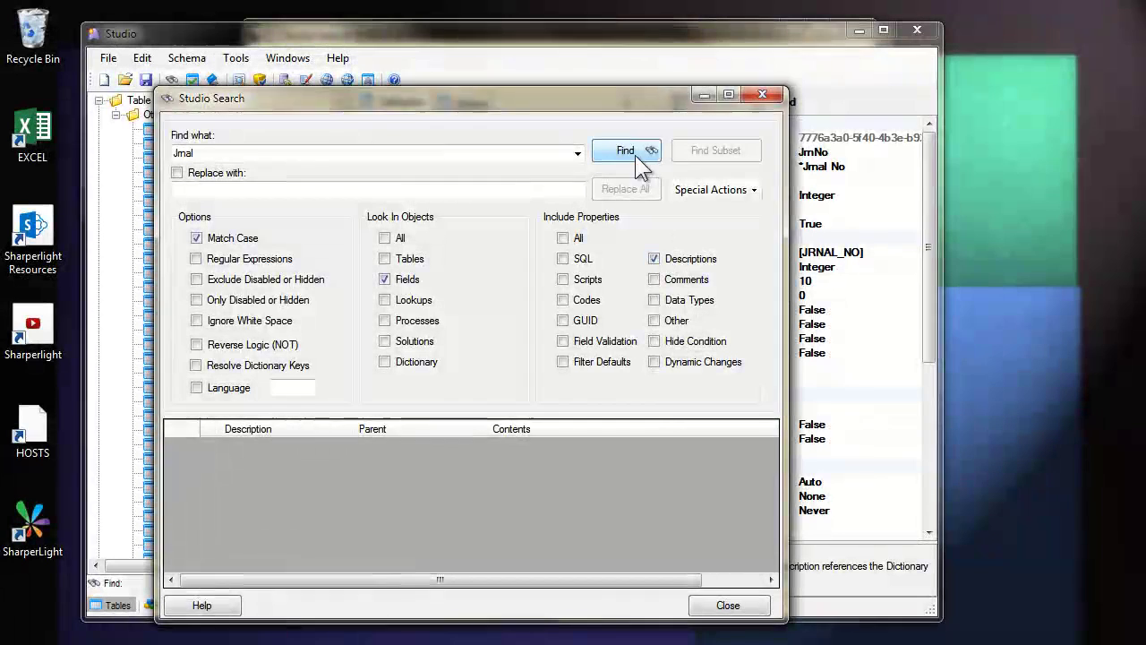
click(631, 152)
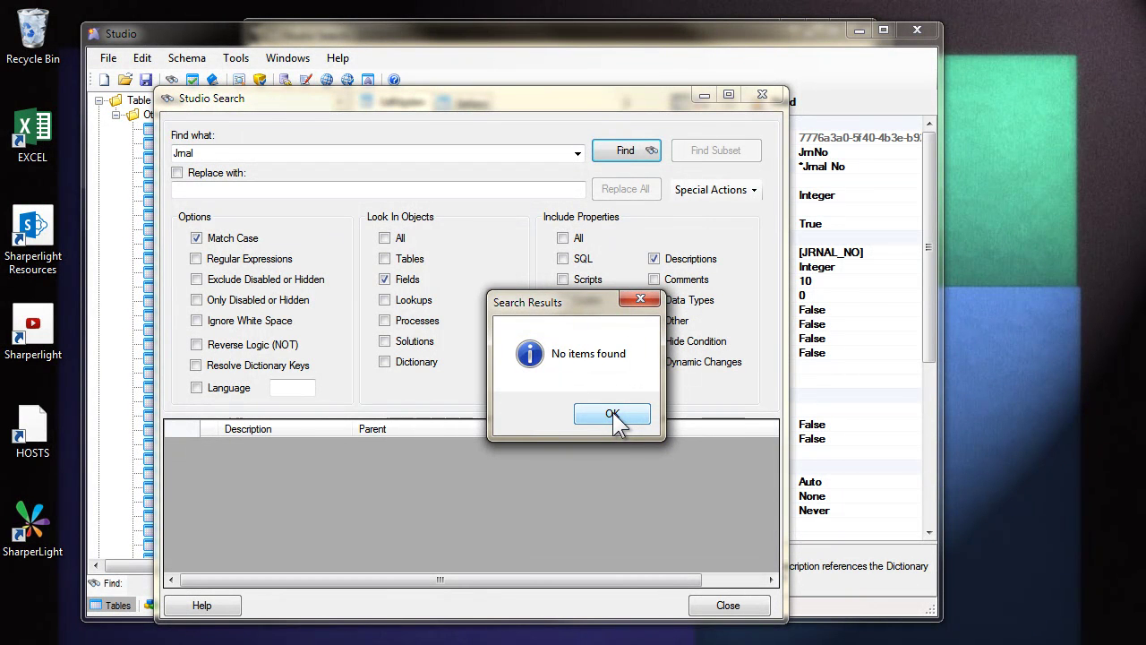
click(612, 414)
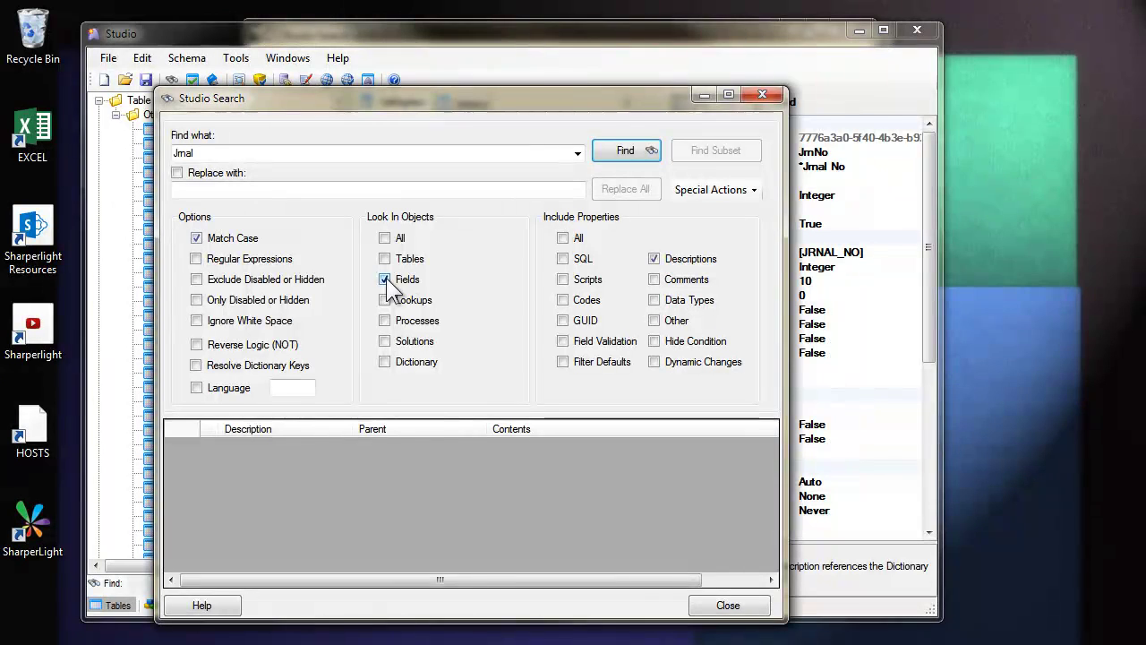
click(251, 365)
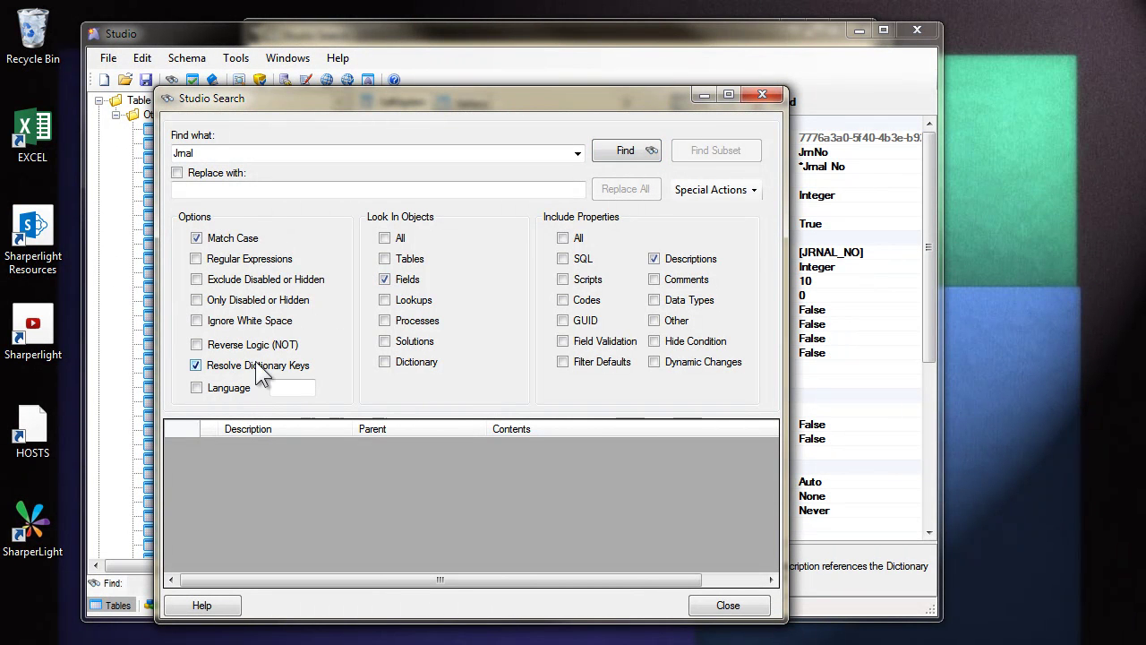
click(623, 151)
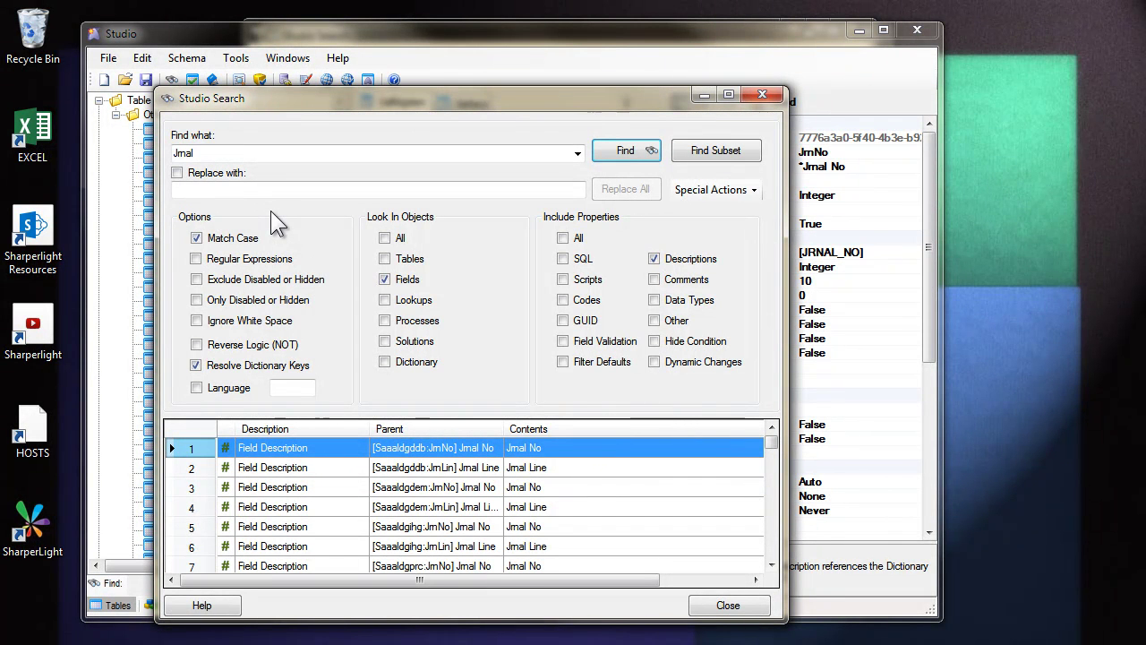
Search only the dictionary without resolving keys, and replace "Jrnal" with "Journal" in the matching dictionary texts
click(205, 366)
click(386, 359)
click(384, 279)
click(210, 190)
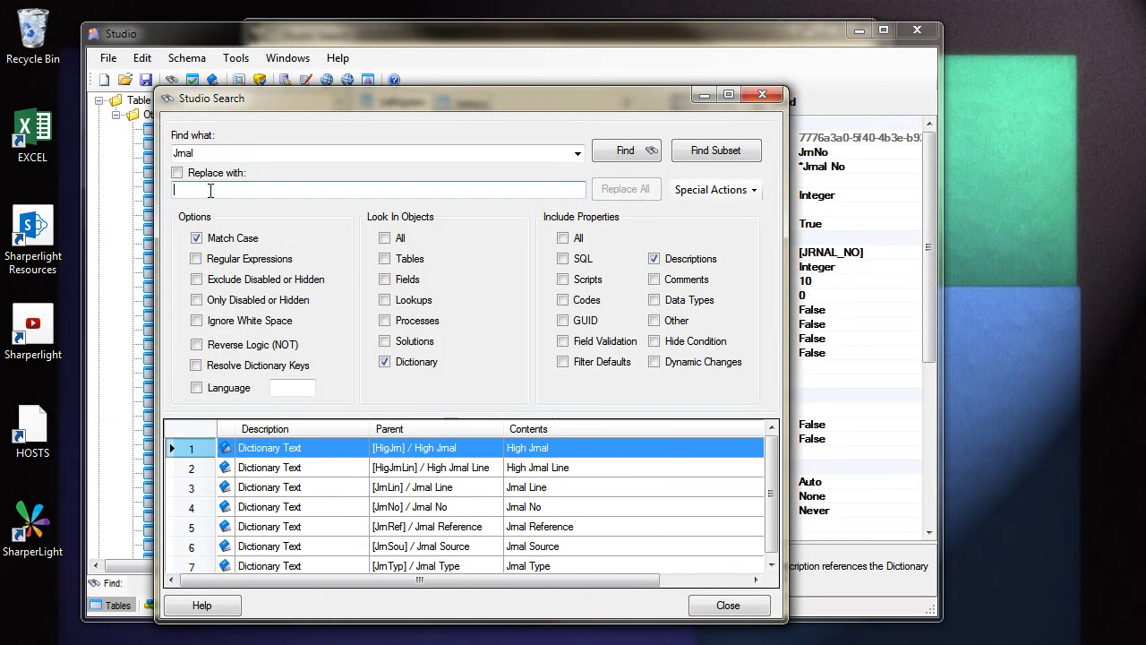
text(Journal)
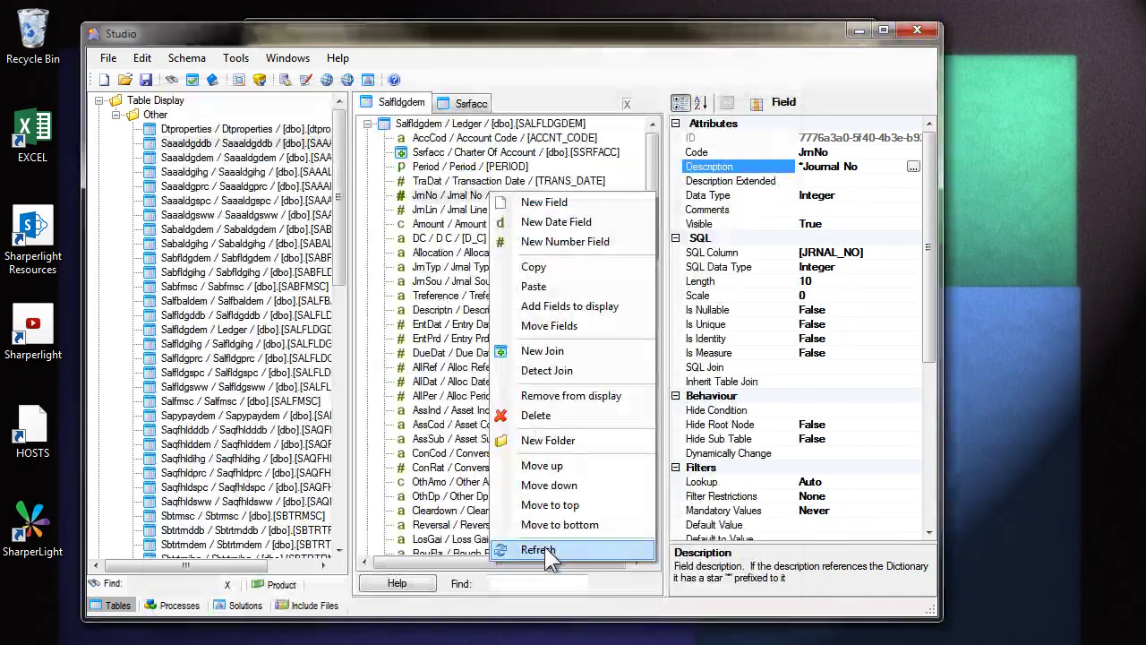
Refresh the Salfldgdem field list and check the descriptions of the DC, JrnNo, JrnLin and TraDat fields
click(545, 546)
click(452, 240)
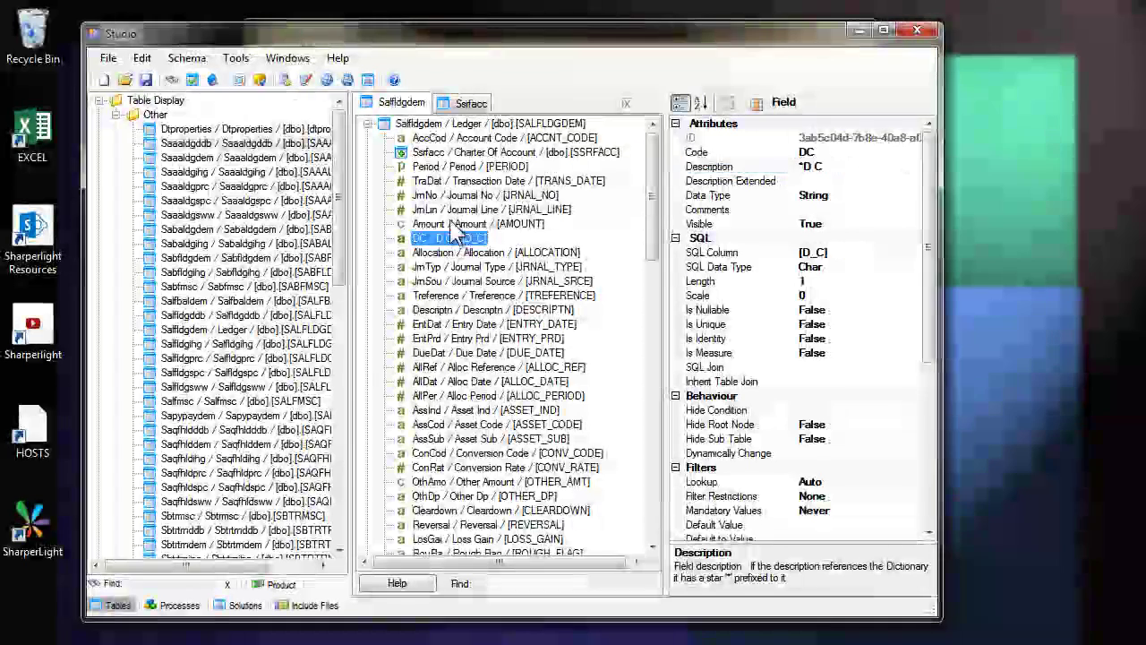
click(461, 195)
click(456, 210)
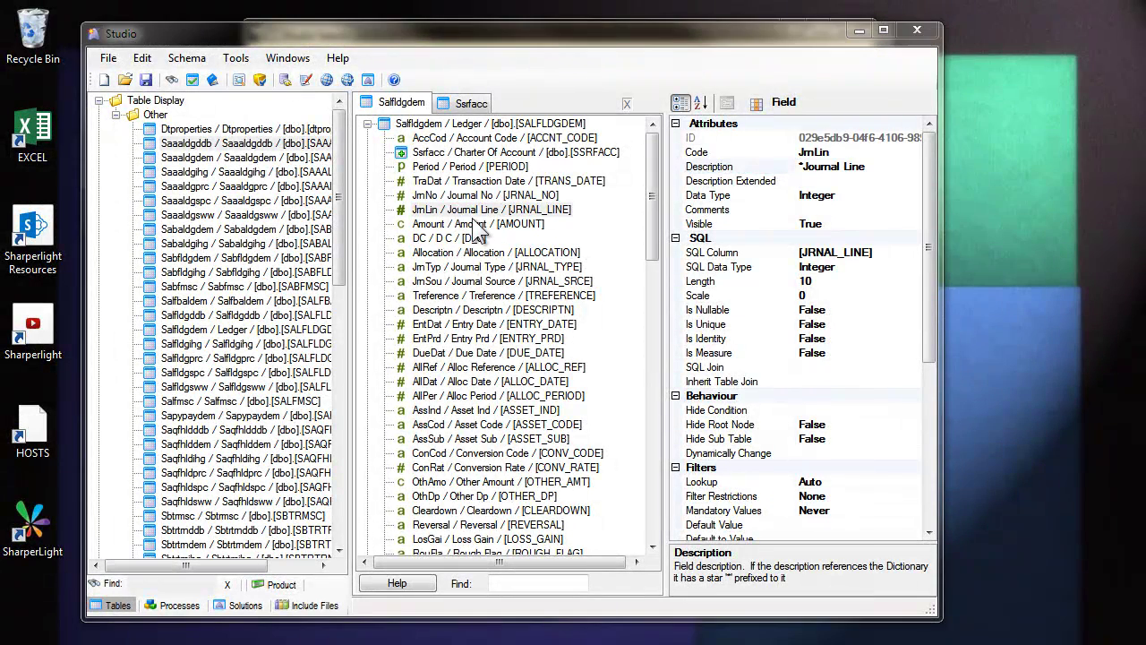
click(450, 183)
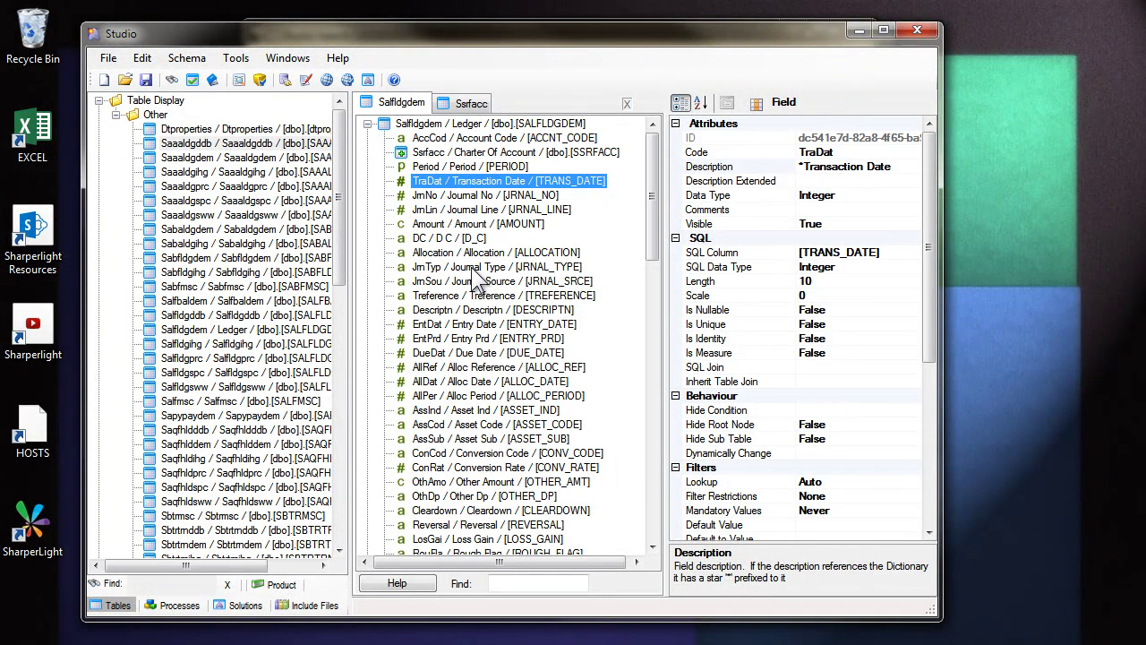
Open the Dictionary and add Spanish (es) as a supported language
click(239, 79)
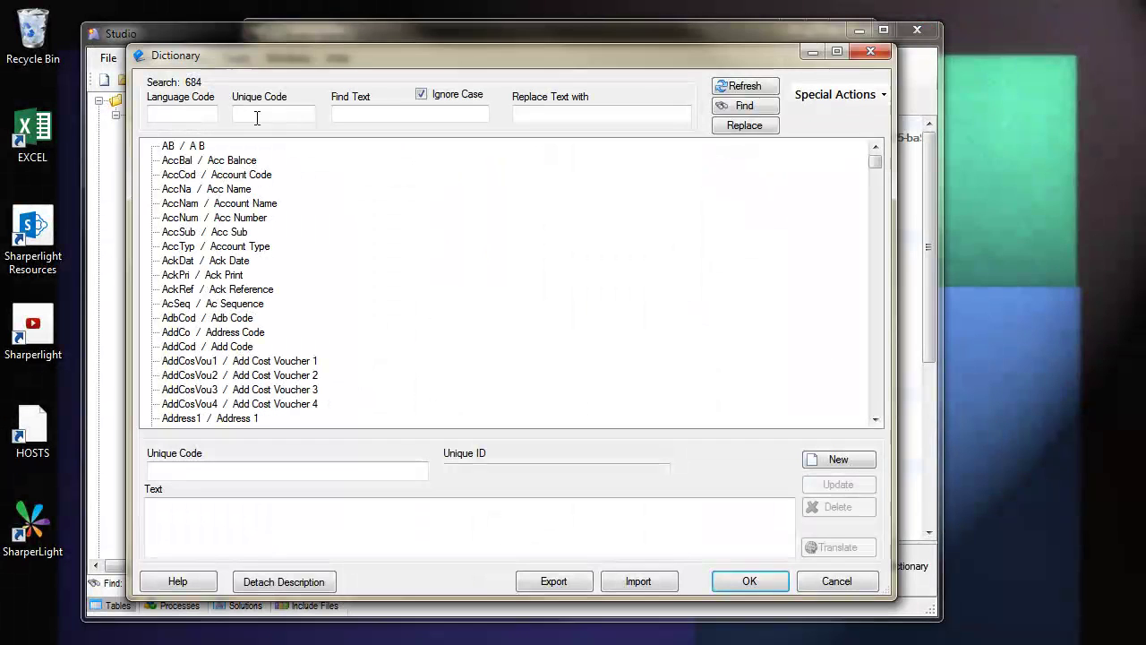
click(832, 97)
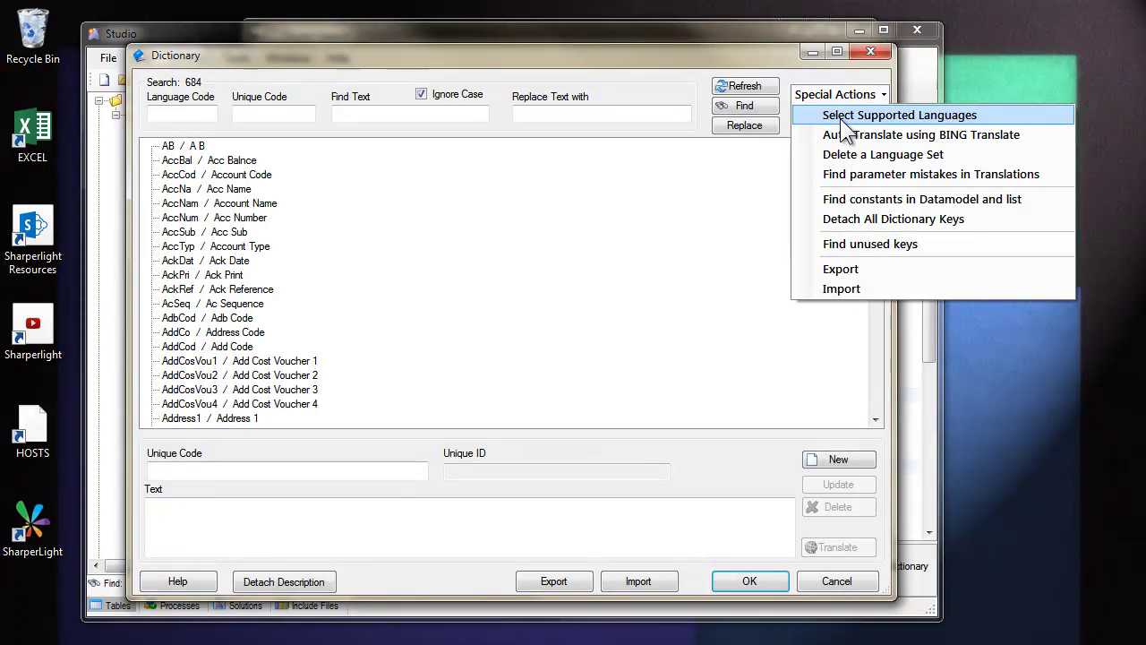
click(840, 118)
drag(695, 236, 699, 408)
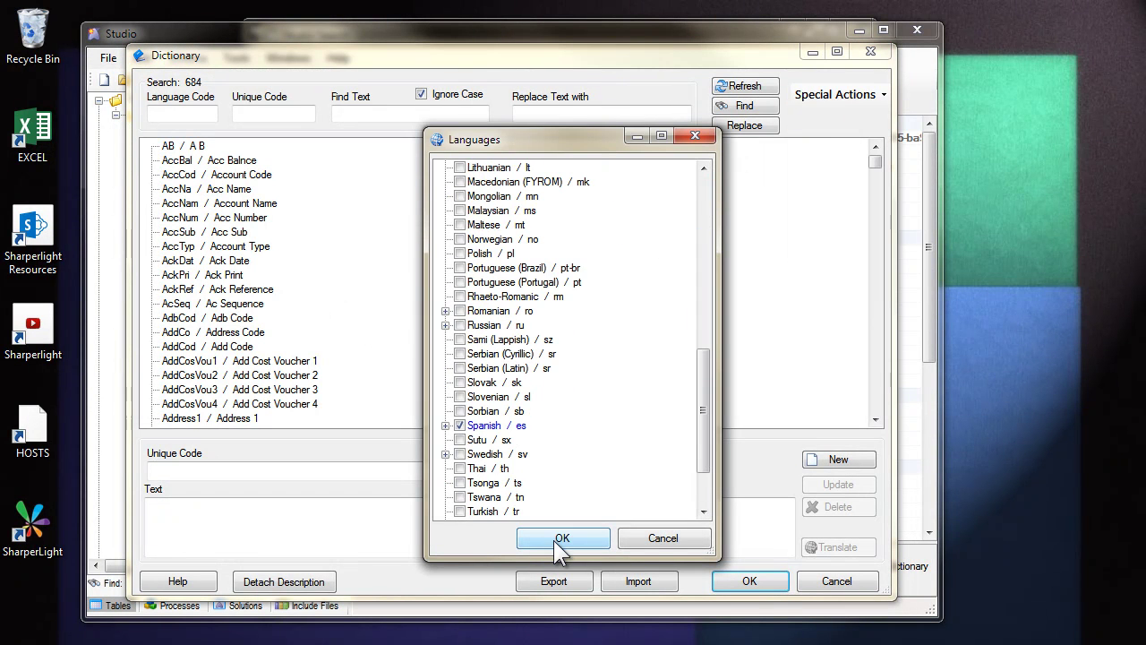
click(561, 539)
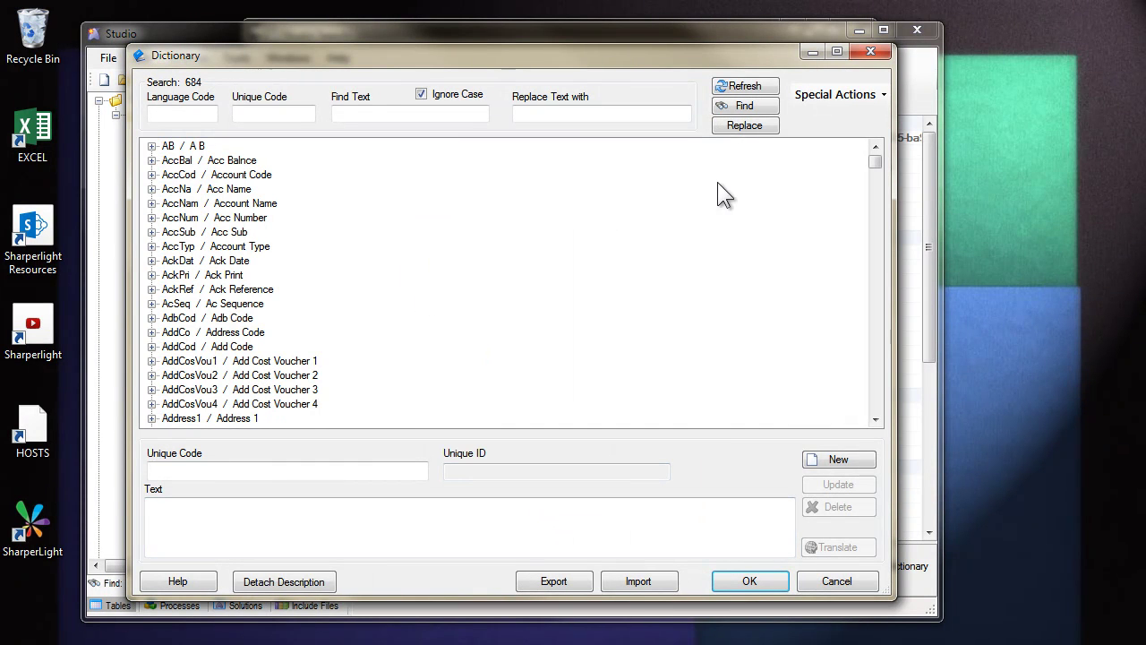
Expand the AB and AccBal dictionary entries and view AccBal's Spanish text
click(151, 146)
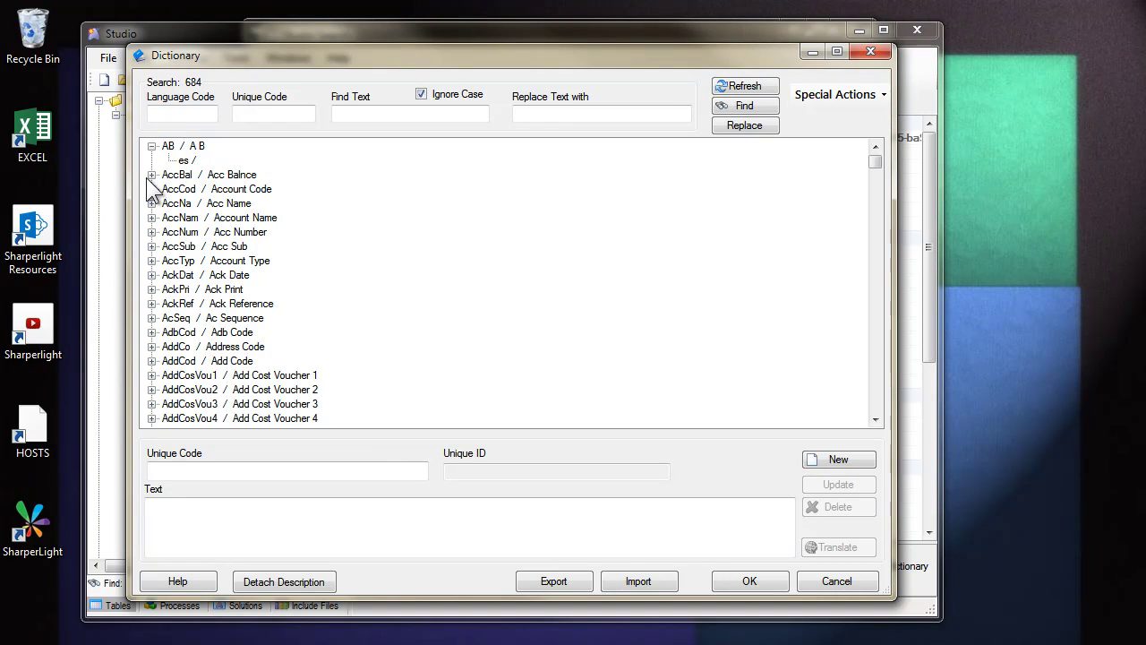
click(148, 176)
click(186, 189)
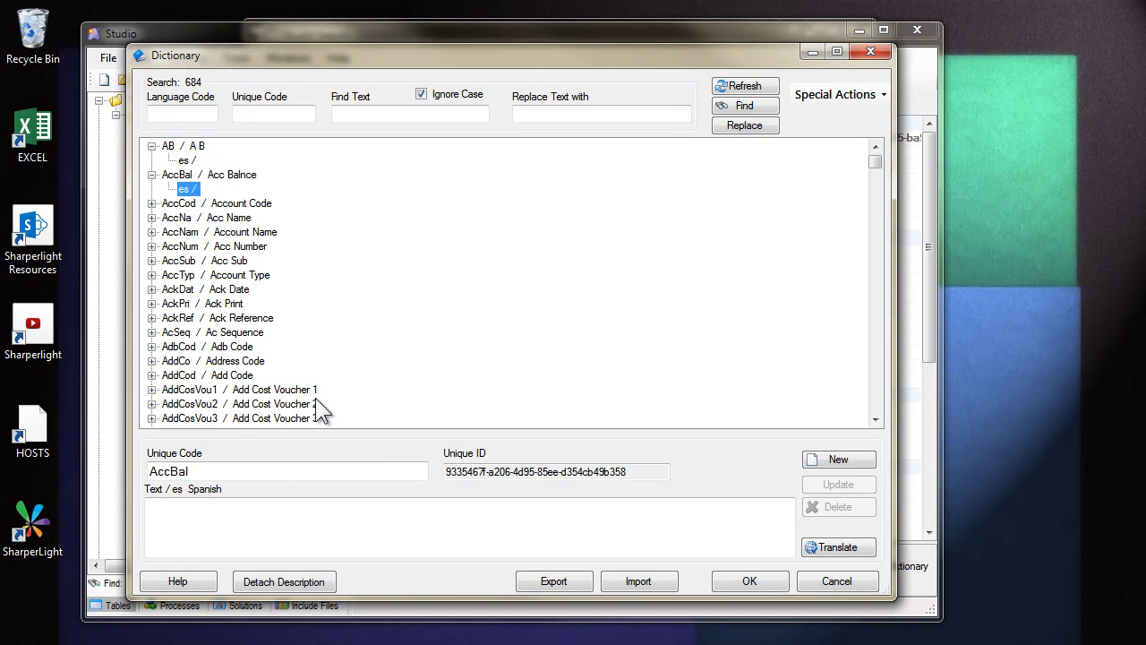
click(232, 526)
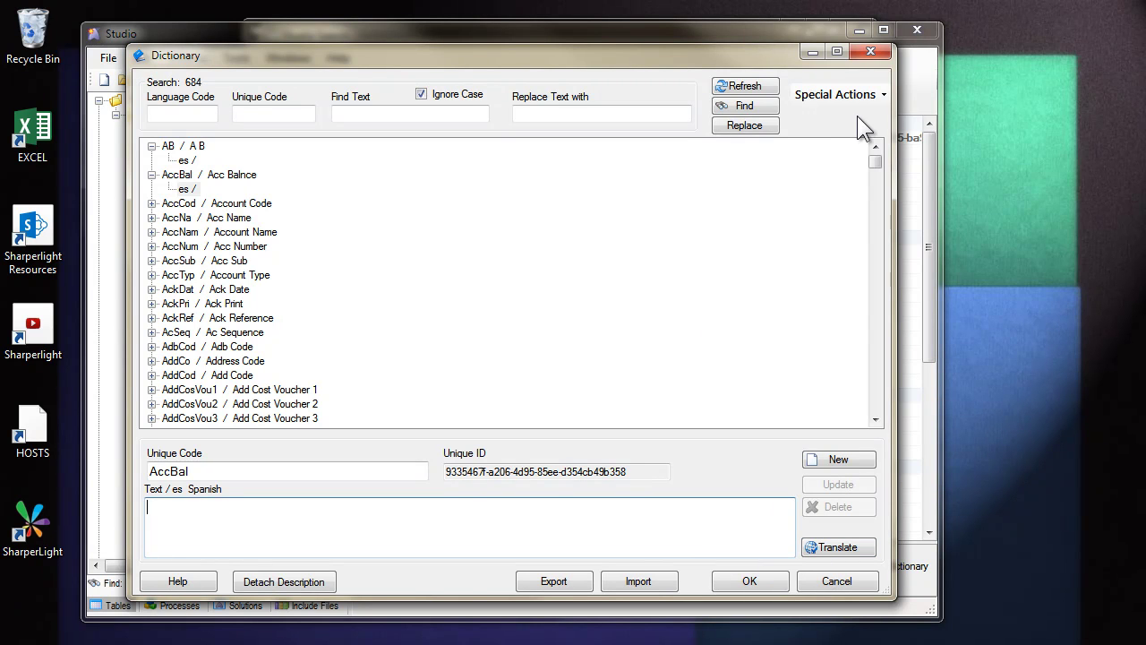
Run the dictionary's auto-translation into Spanish using BING Translate
click(824, 93)
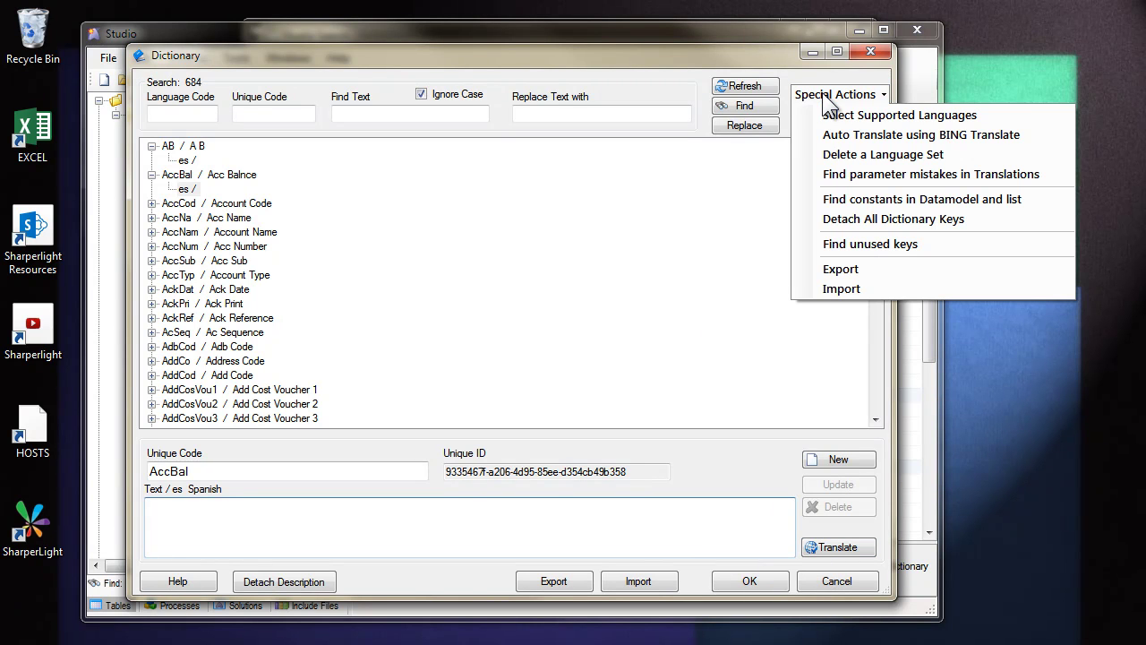
click(850, 135)
click(461, 167)
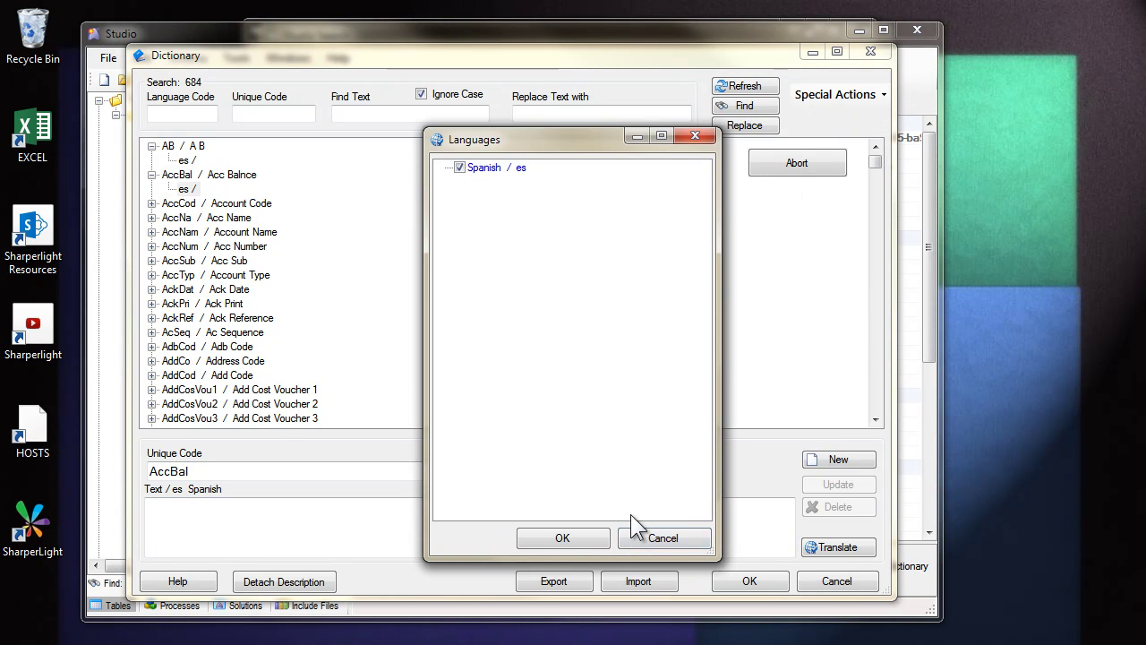
click(562, 538)
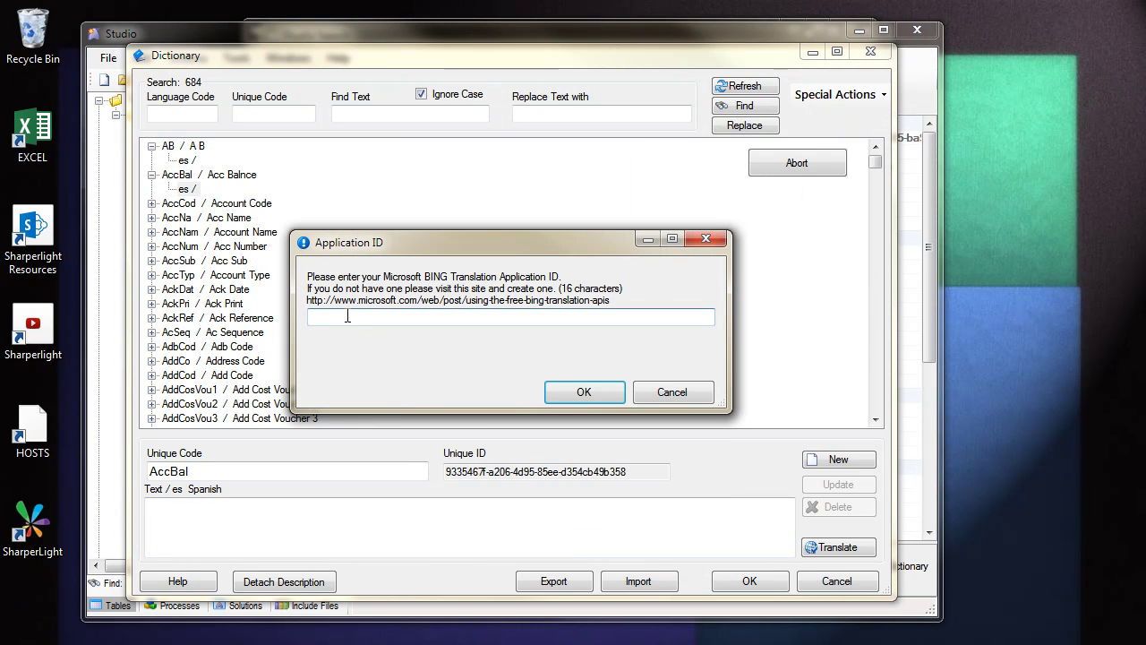
click(585, 392)
click(507, 414)
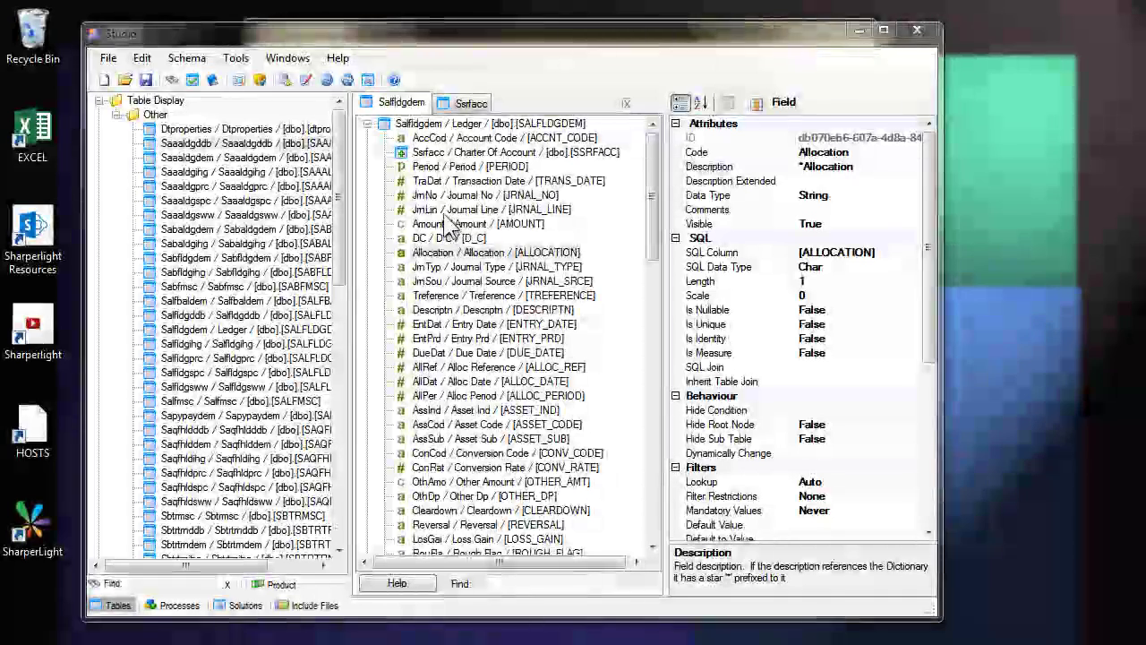
Check the JrnLin field's description and view the datamodel's save and backup restore options
click(444, 211)
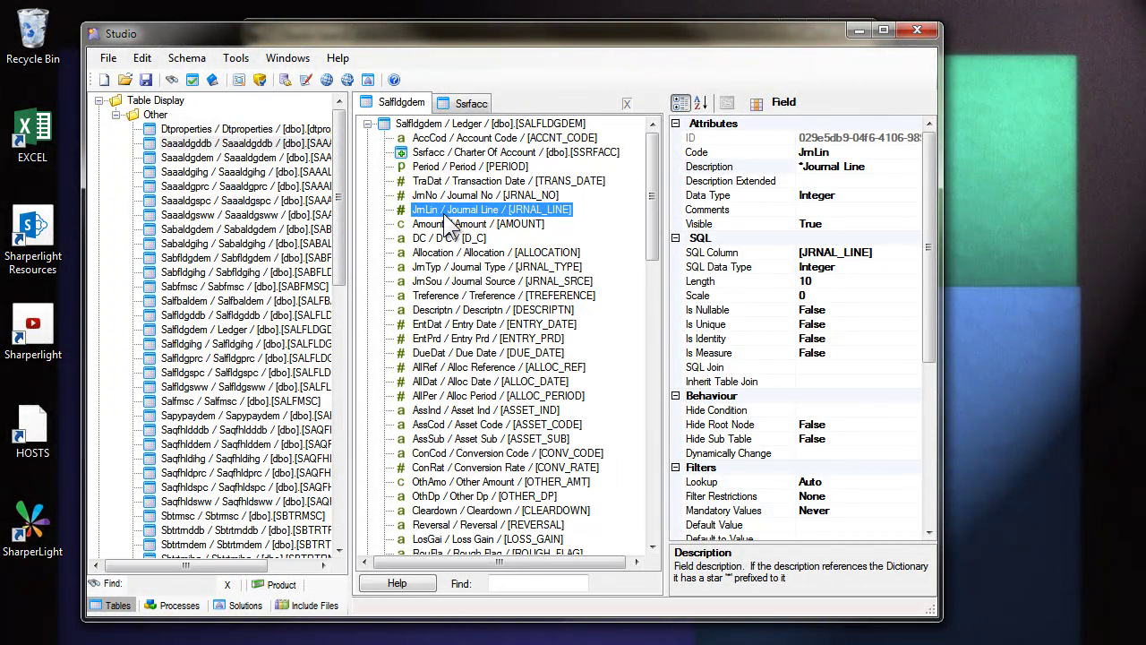
click(108, 57)
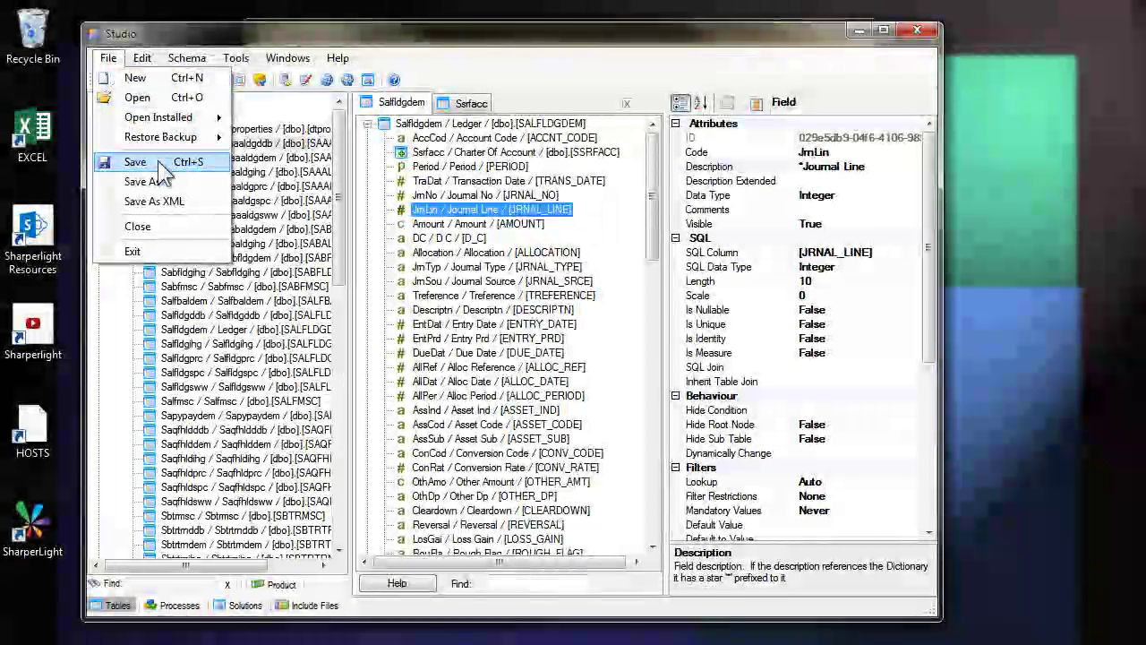
mouse_move(161, 137)
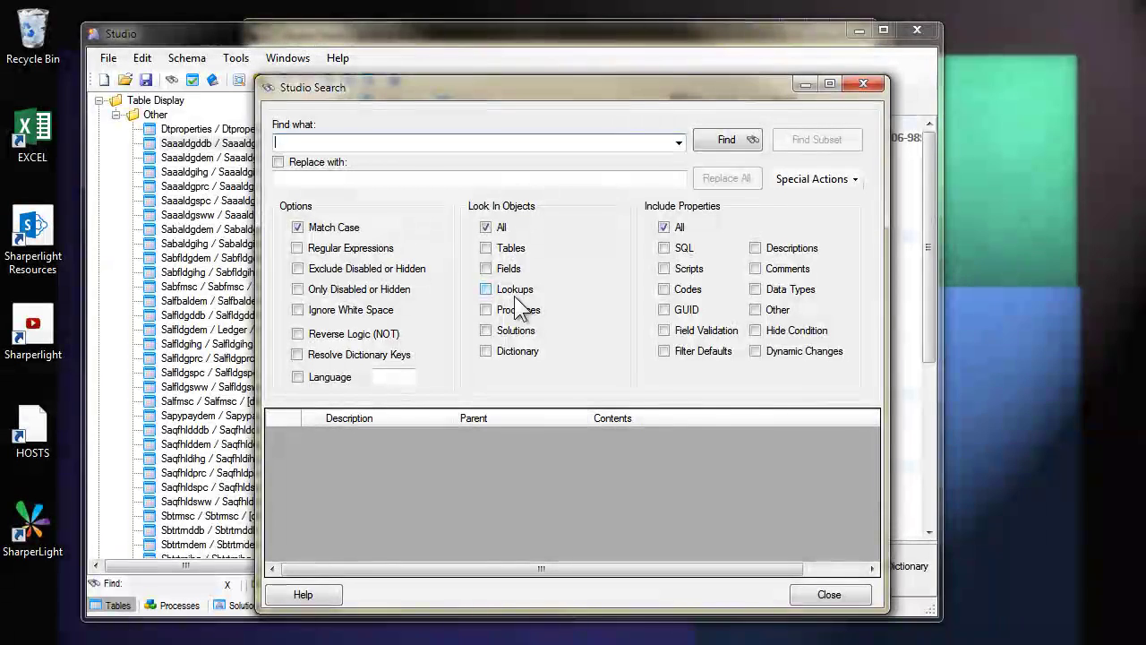
Review the special actions available for tables and fields in Studio Search
click(790, 179)
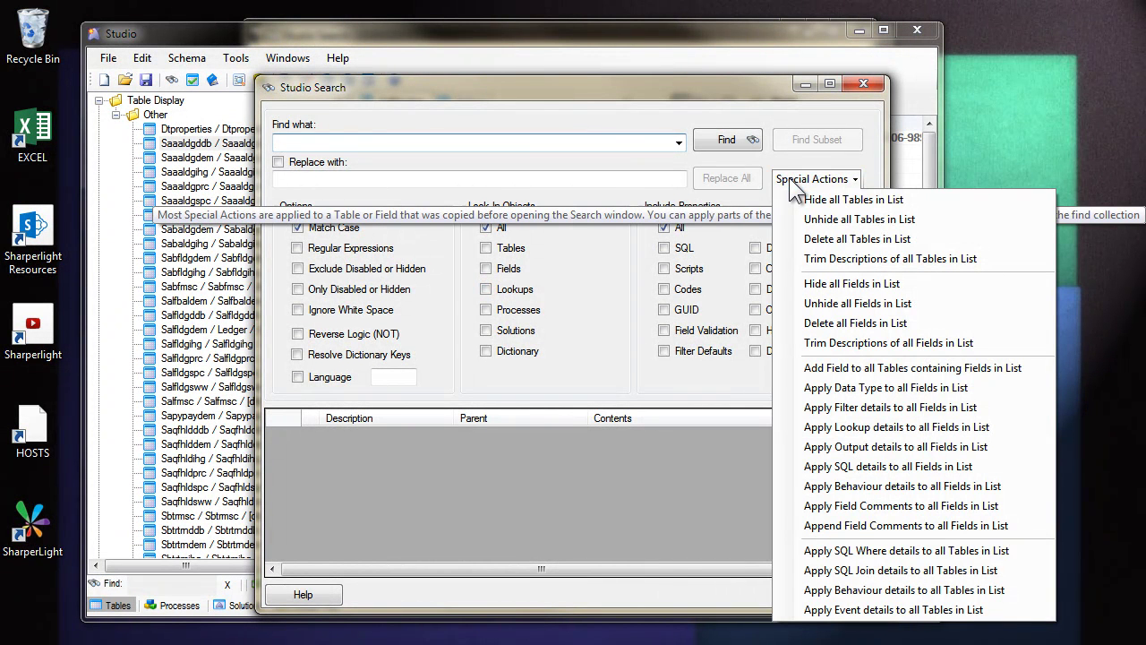